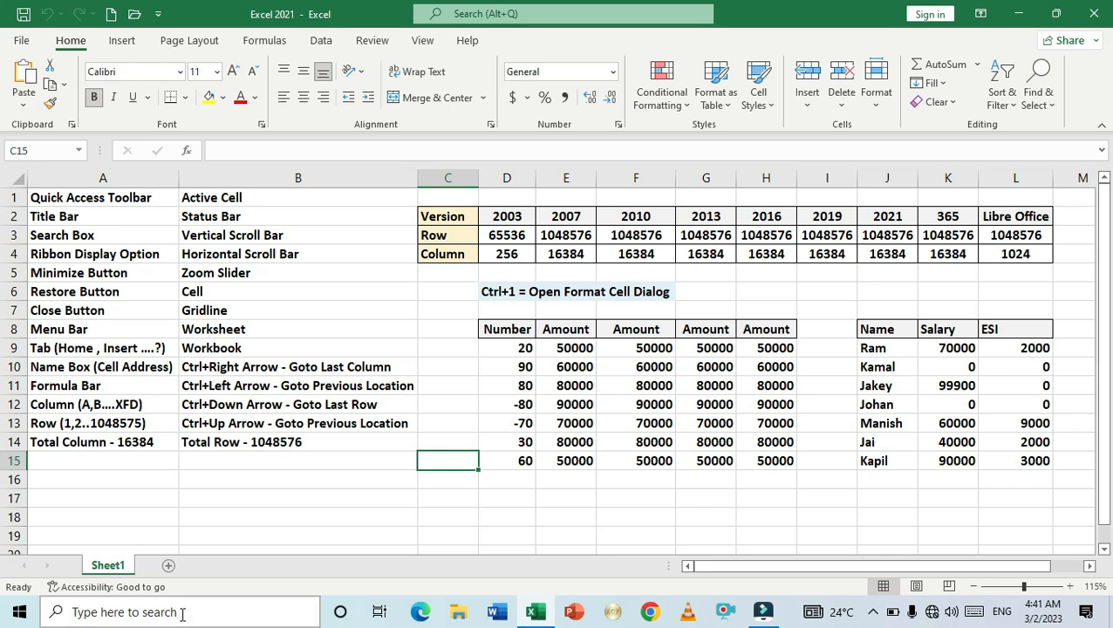
- Launch Excel from the Windows search and close the new blank workbook it opens
{"action": "left_click", "coordinate": [181, 614]}
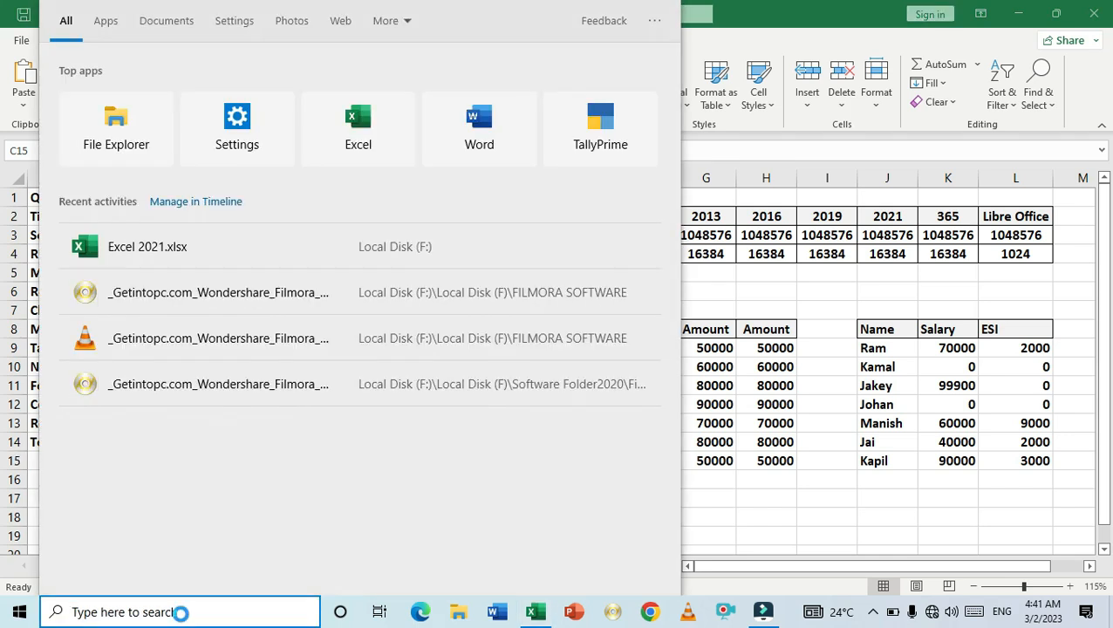
{"action": "type", "text": "excel"}
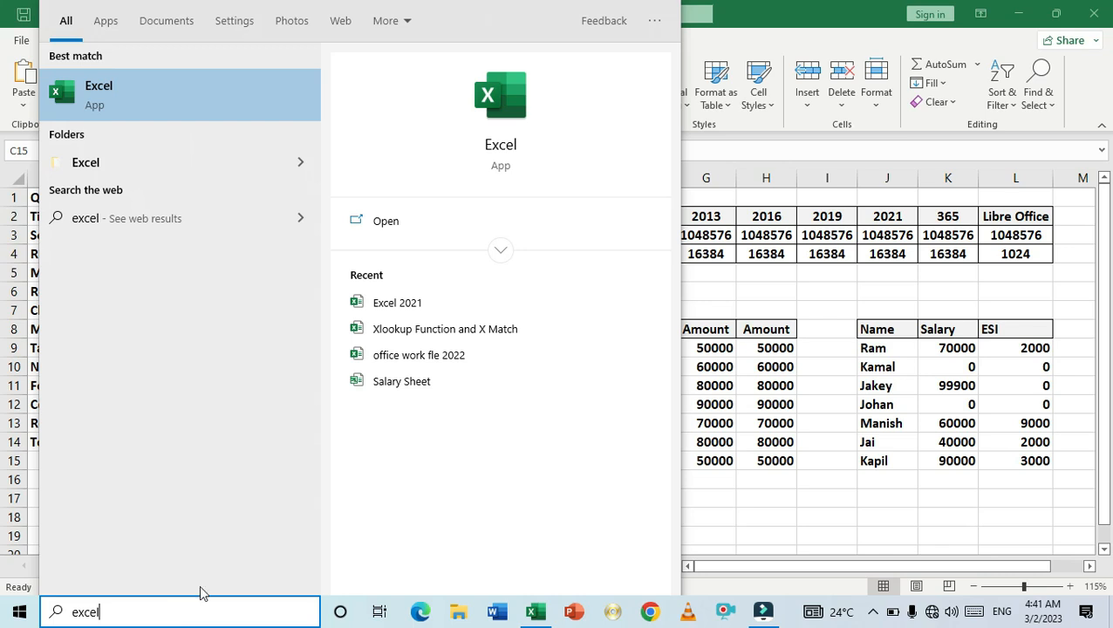
{"action": "left_click", "coordinate": [503, 104]}
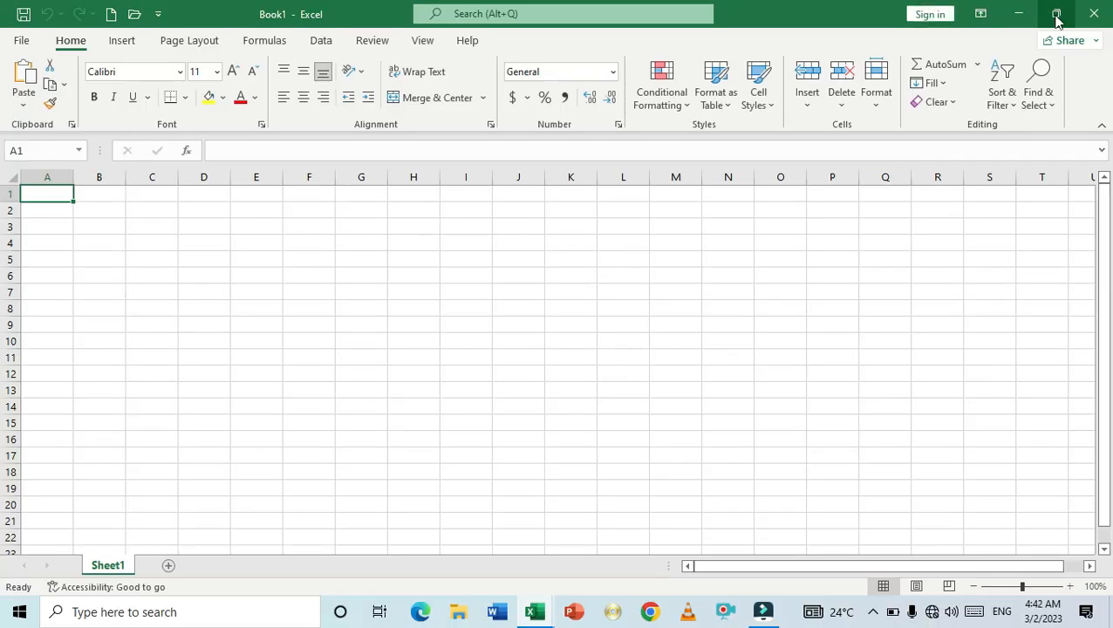
{"action": "left_click", "coordinate": [1091, 14]}
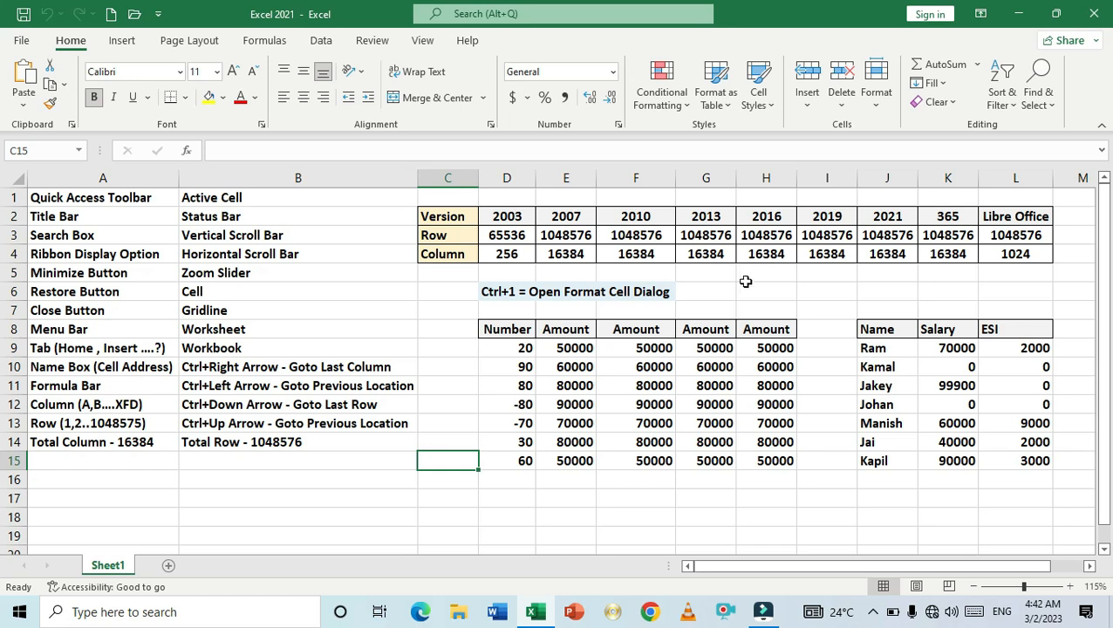
- Select the Quick Access Toolbar cell A1, create a new blank workbook from the Quick Access Toolbar and close it
{"action": "left_click", "coordinate": [431, 498]}
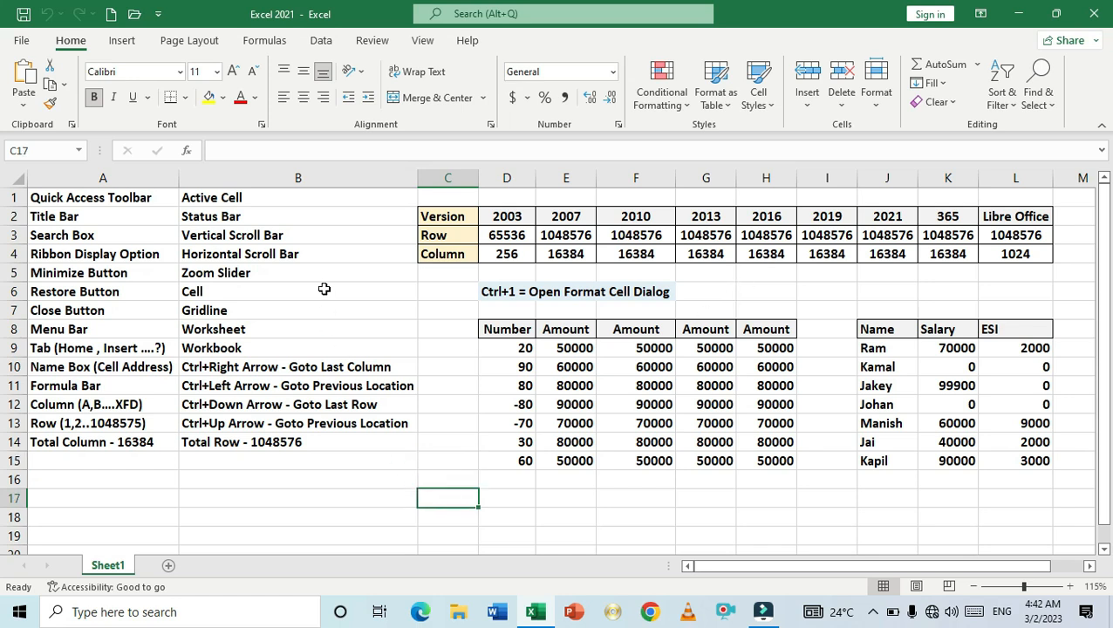
{"action": "left_click", "coordinate": [122, 199]}
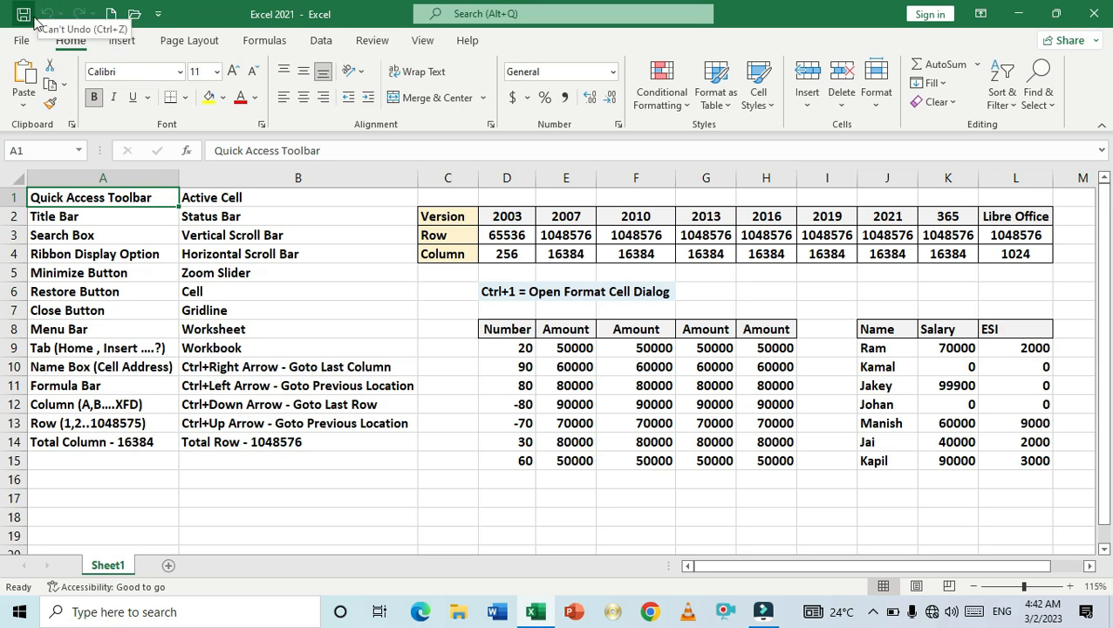
{"action": "left_click", "coordinate": [112, 16]}
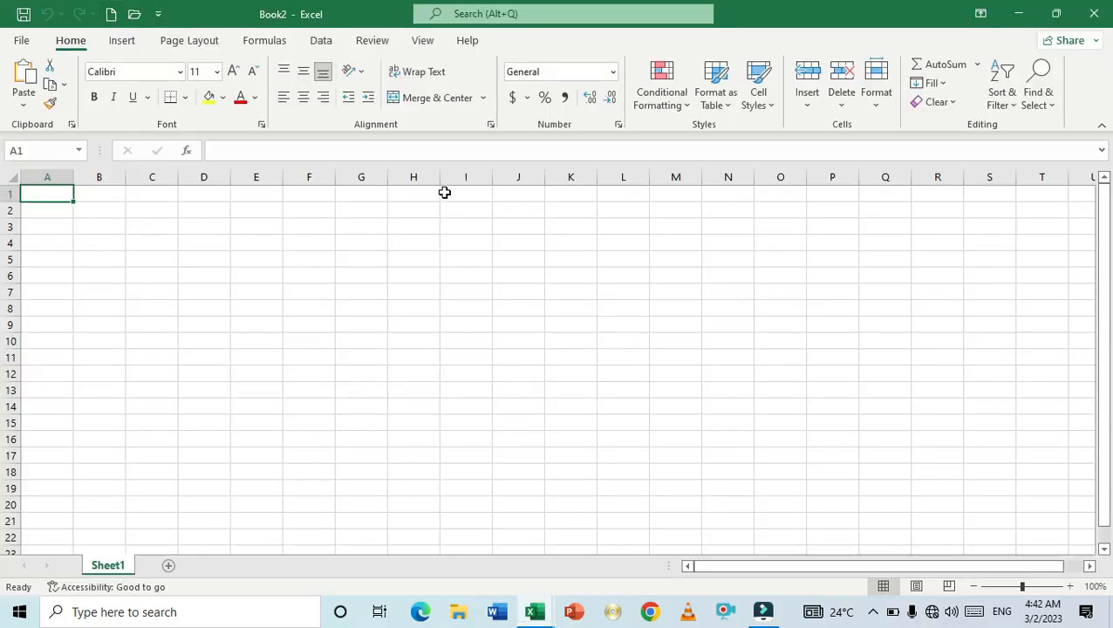
{"action": "left_click", "coordinate": [1092, 16]}
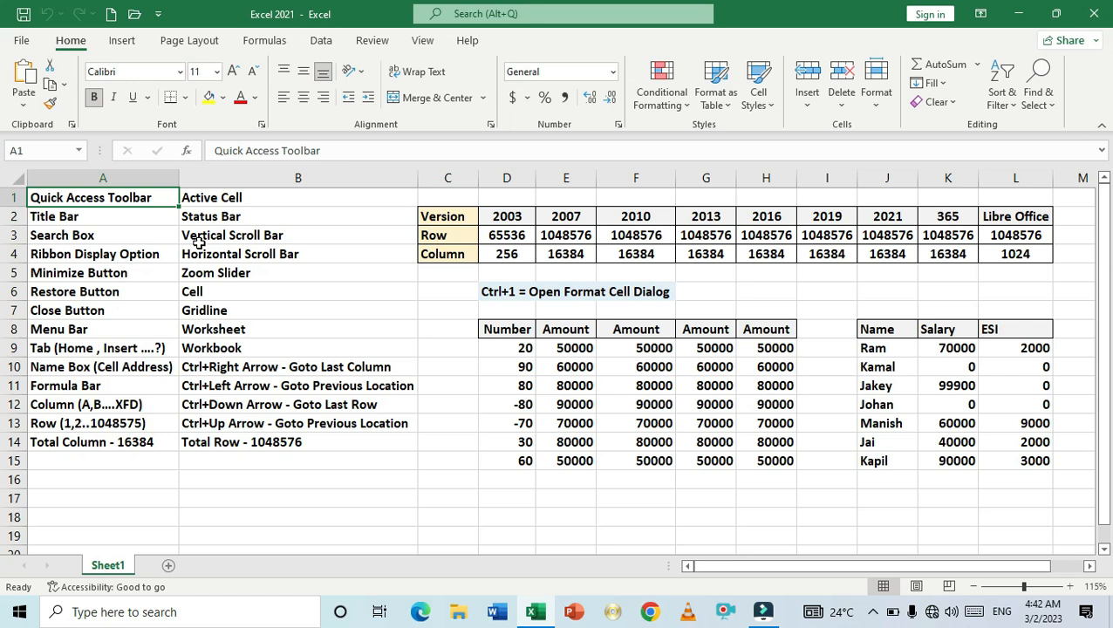
- Glance at the Open page, return to the sheet, and add Quick Print to the Quick Access Toolbar
{"action": "left_click", "coordinate": [133, 15]}
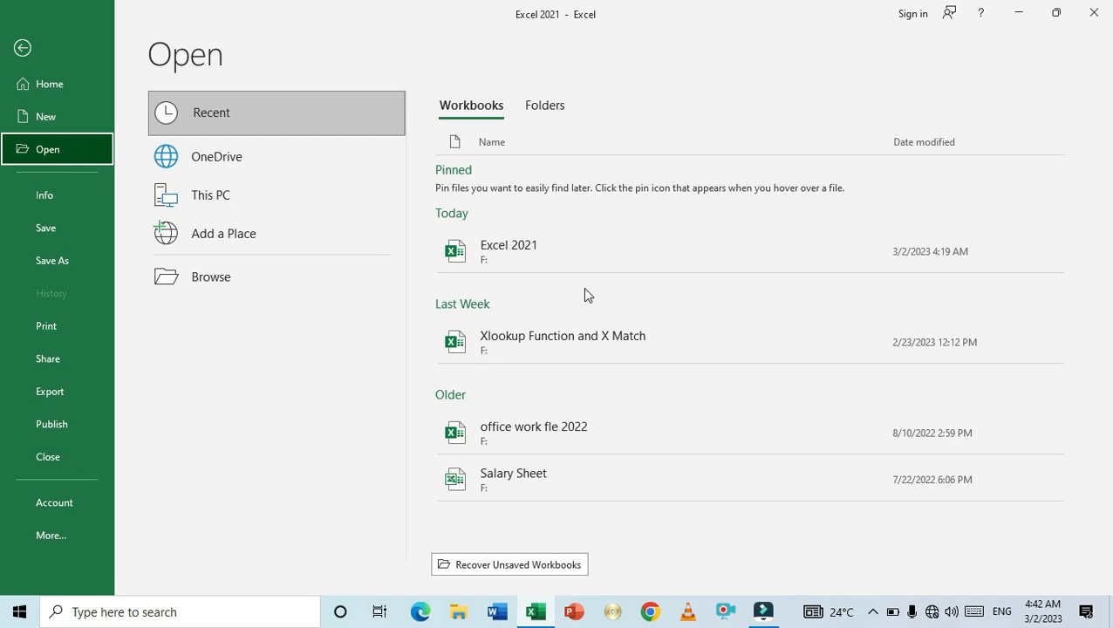
{"action": "key", "text": "Escape"}
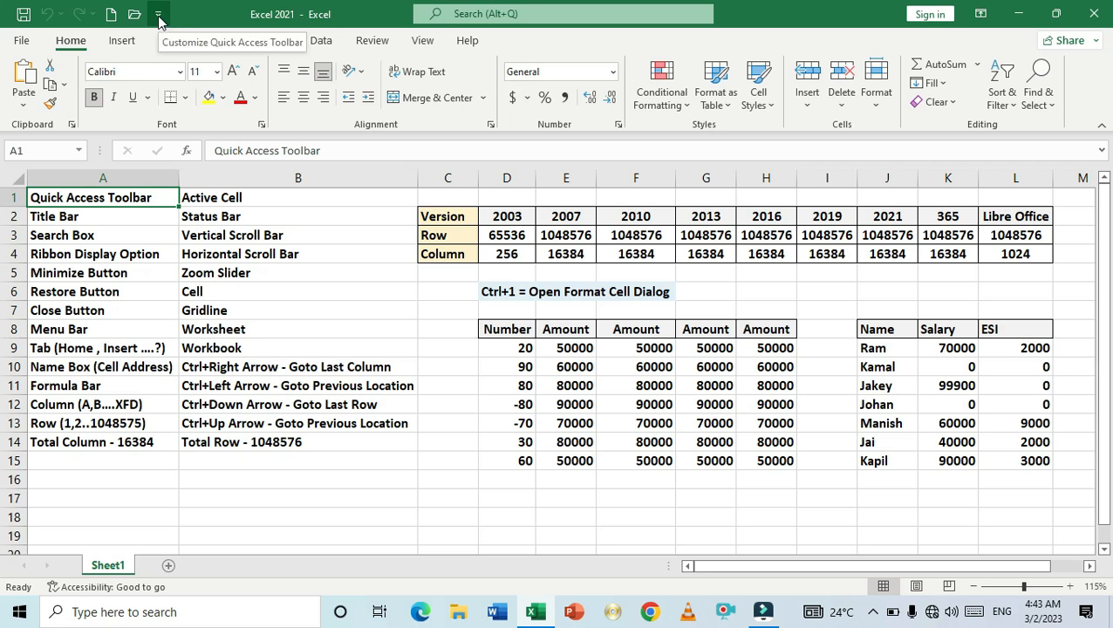
{"action": "left_click", "coordinate": [158, 16]}
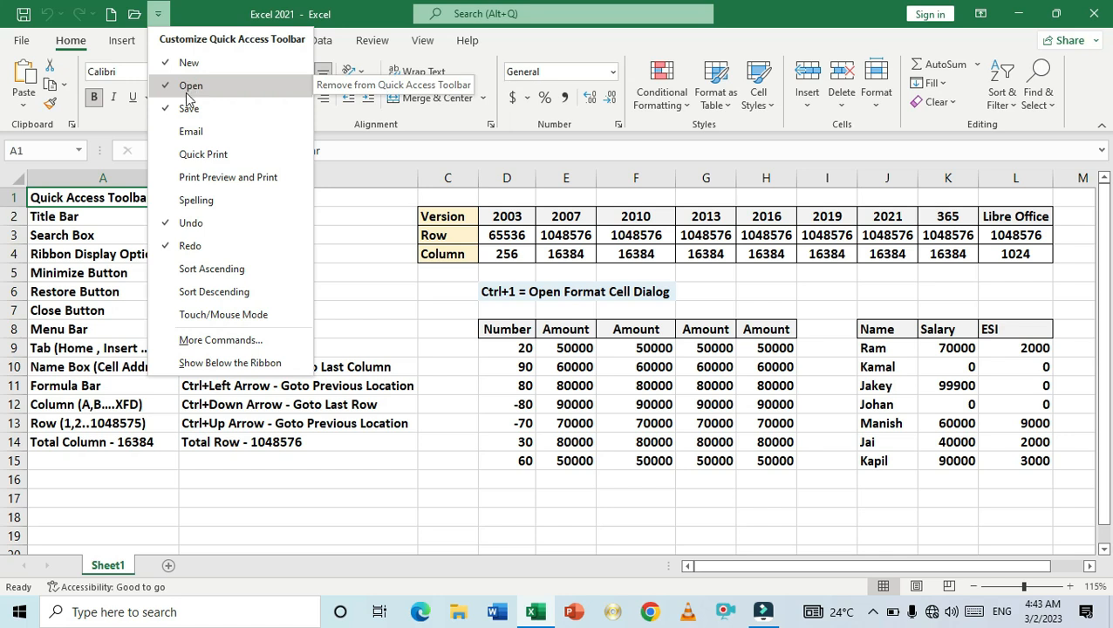
{"action": "left_click", "coordinate": [161, 157]}
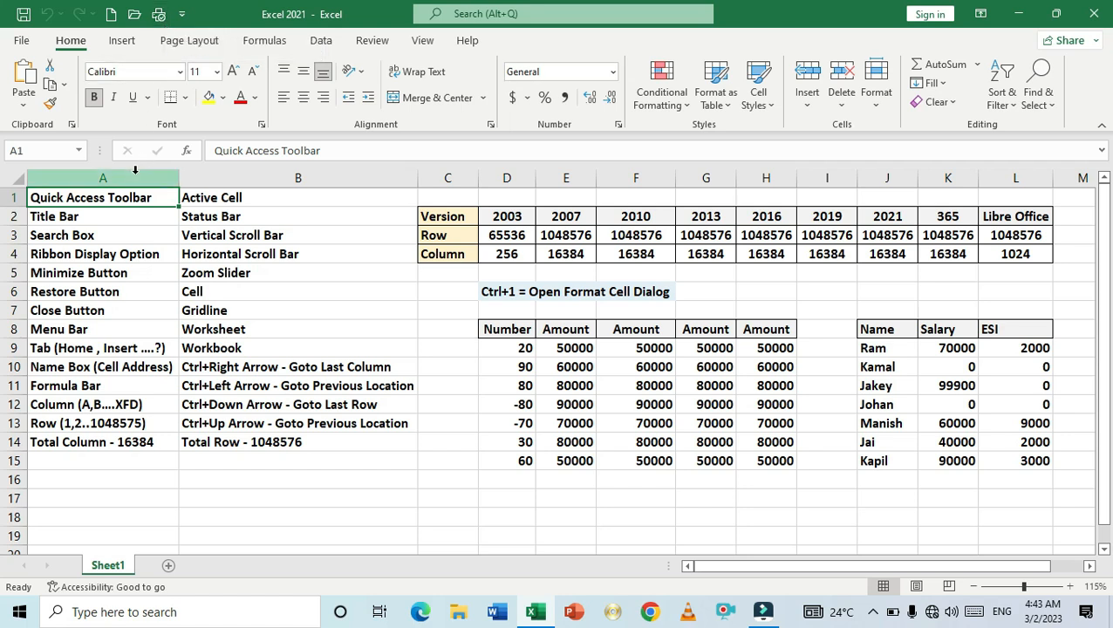
- Create a new blank workbook and open the Save As dialog in This PC's Documents folder
{"action": "left_click", "coordinate": [121, 219]}
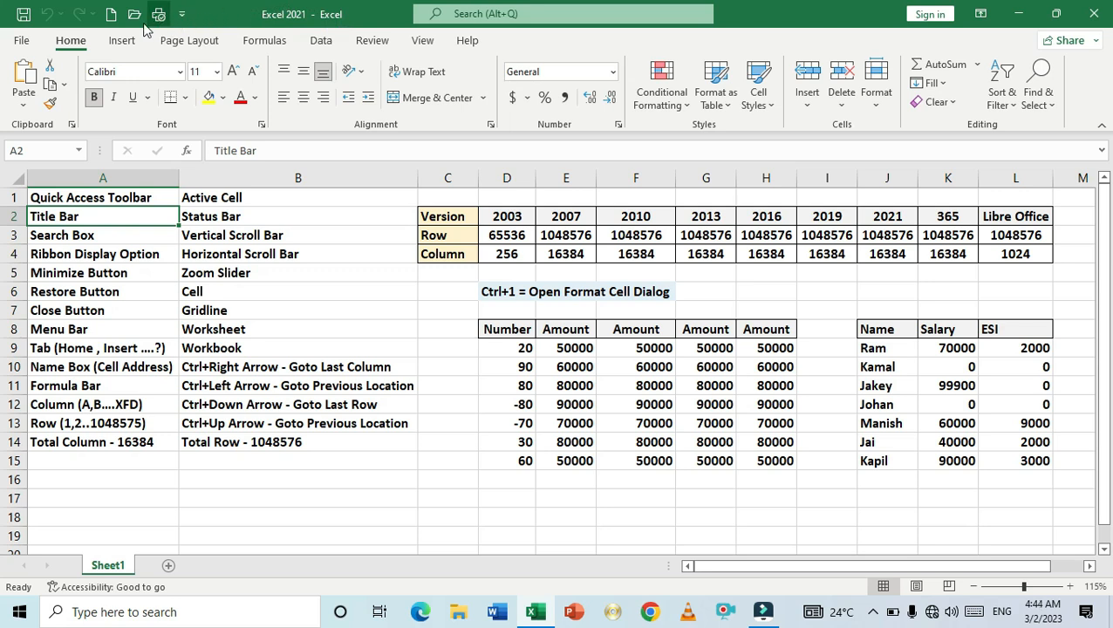
{"action": "left_click", "coordinate": [111, 15]}
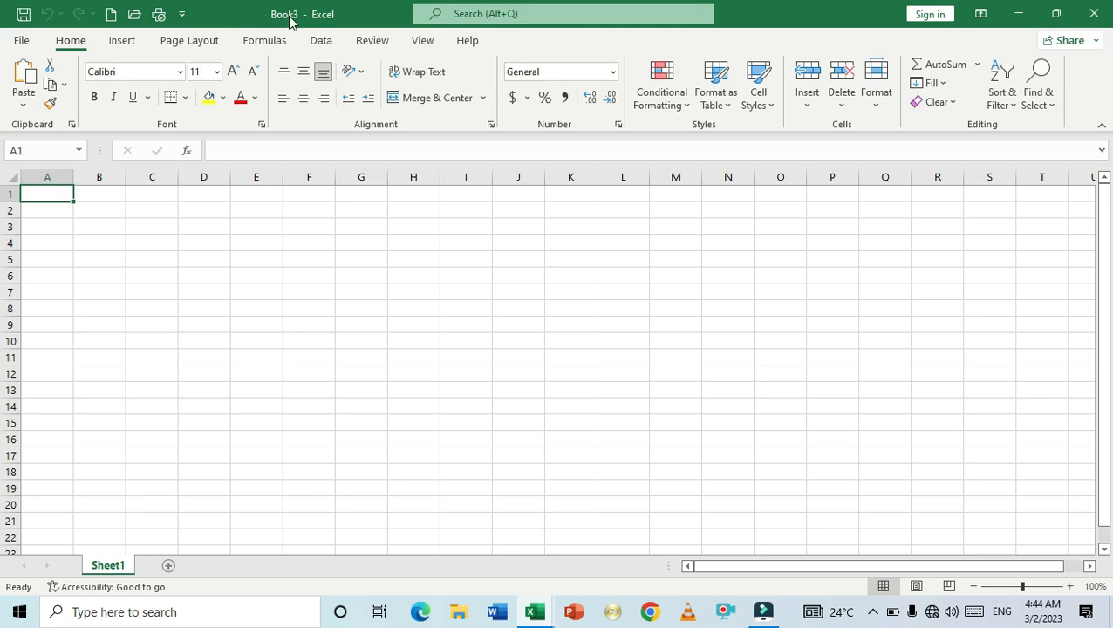
{"action": "left_click", "coordinate": [23, 17]}
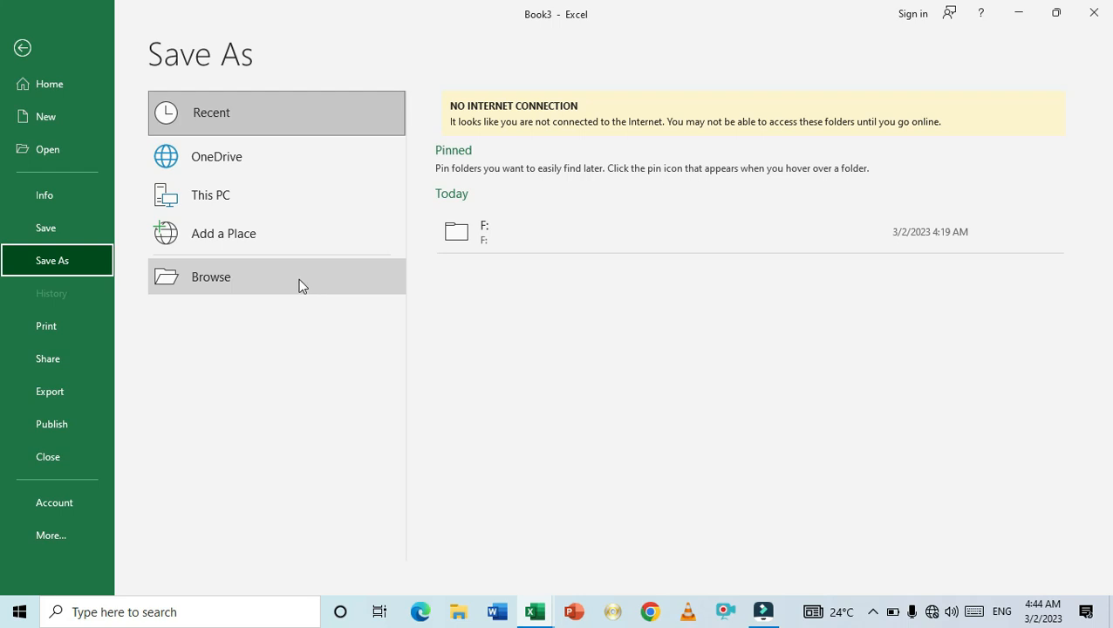
{"action": "left_click", "coordinate": [225, 196]}
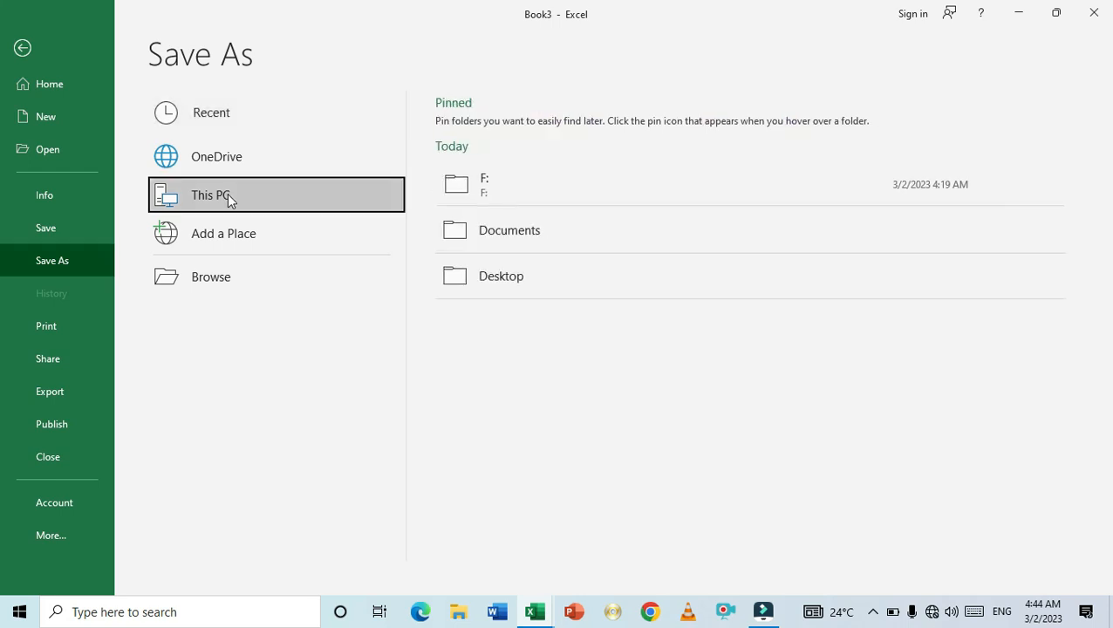
{"action": "left_click", "coordinate": [509, 236]}
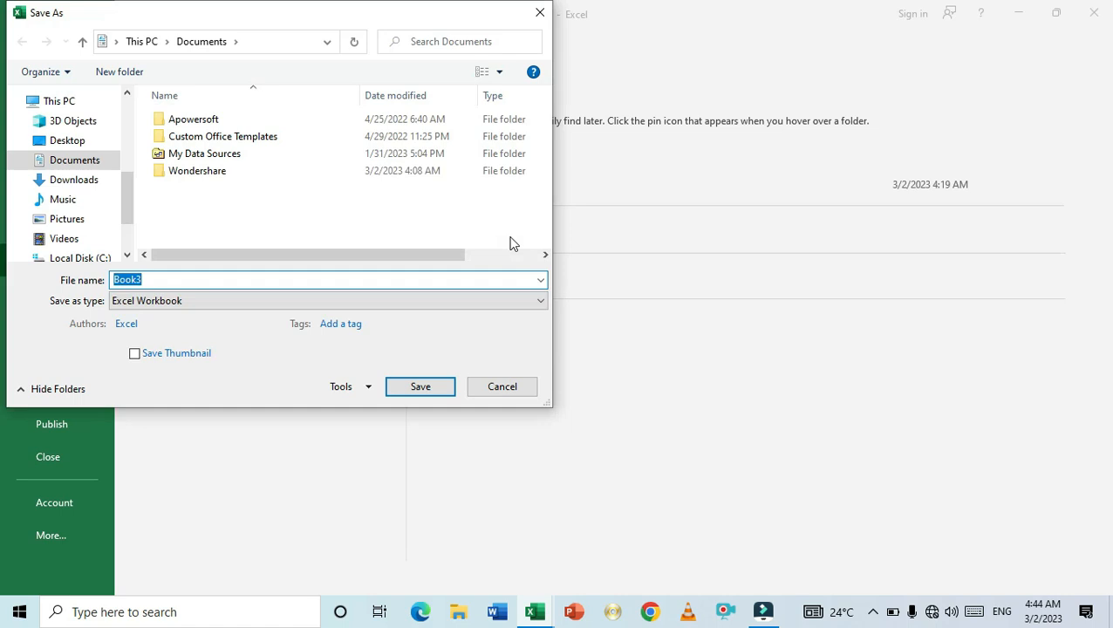
- Save the new workbook in Documents with the file name exce file
{"action": "key", "text": "BackSpace"}
{"action": "type", "text": "exce"}
{"action": "type", "text": " ifle"}
{"action": "key", "text": "BackSpace"}
{"action": "key", "text": "BackSpace"}
{"action": "key", "text": "BackSpace"}
{"action": "key", "text": "BackSpace"}
{"action": "type", "text": "file"}
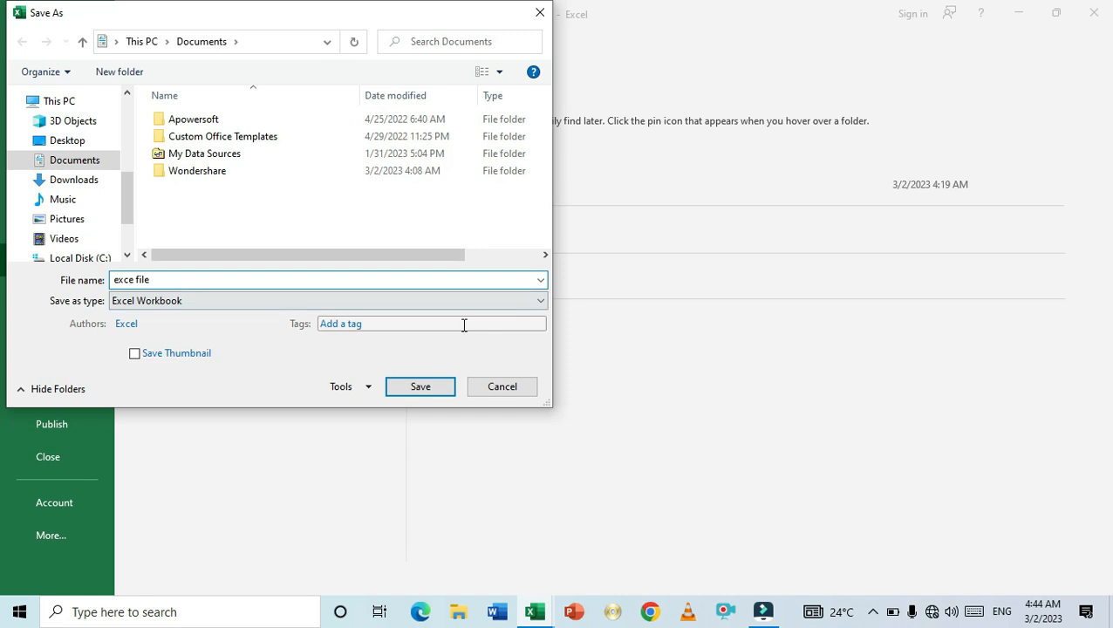
{"action": "left_click", "coordinate": [434, 392]}
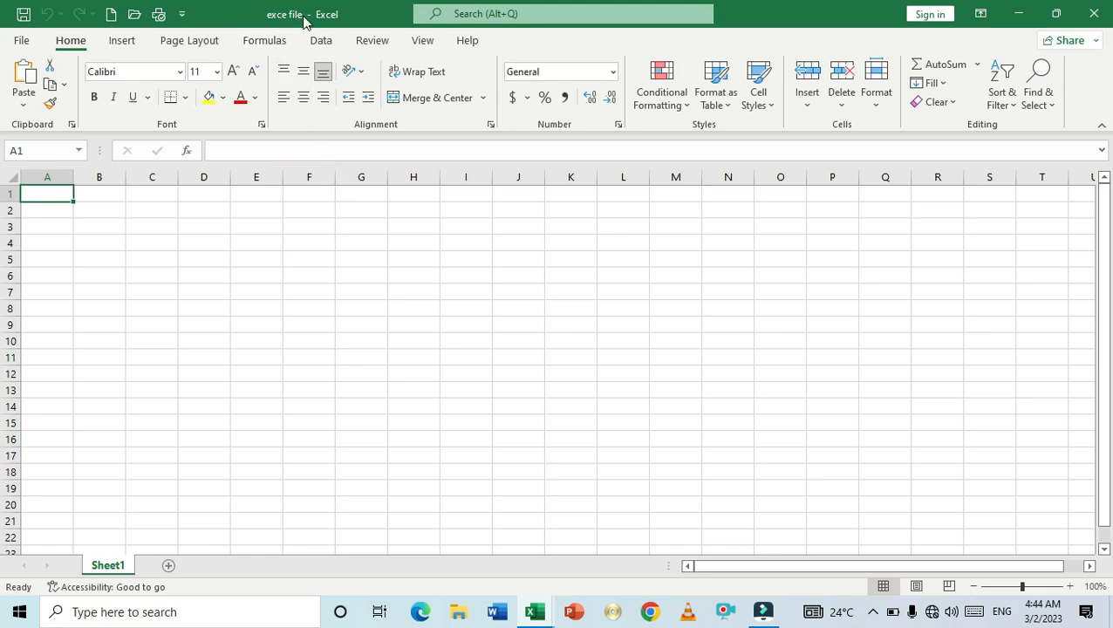
- Close the exce file workbook and select the Search Box cell A3 in Excel 2021
{"action": "left_click", "coordinate": [1093, 13]}
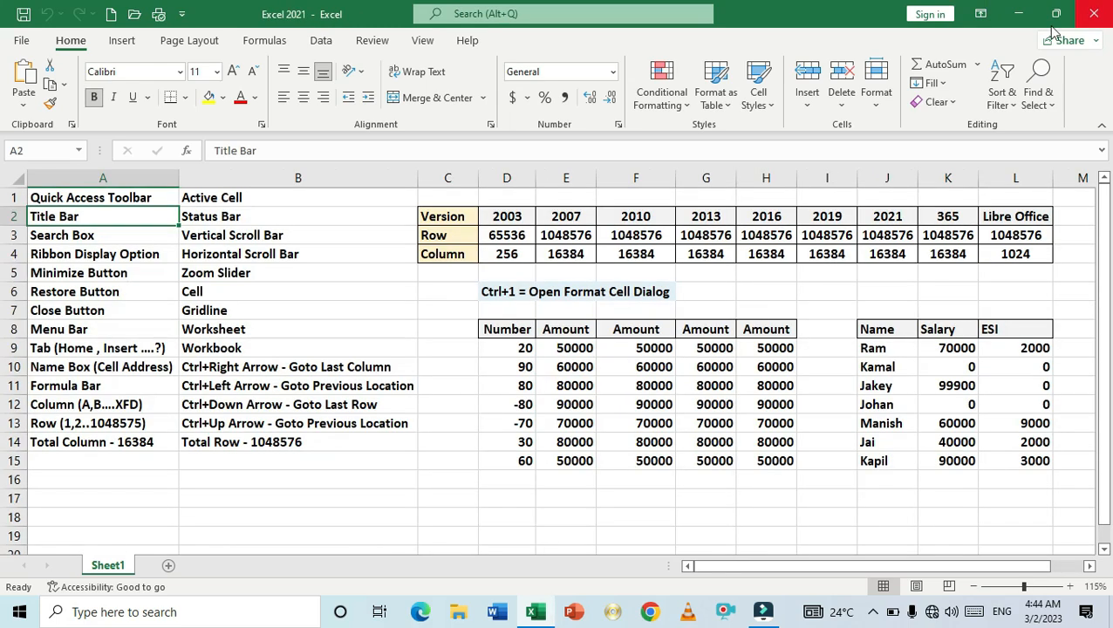
{"action": "left_click", "coordinate": [389, 273]}
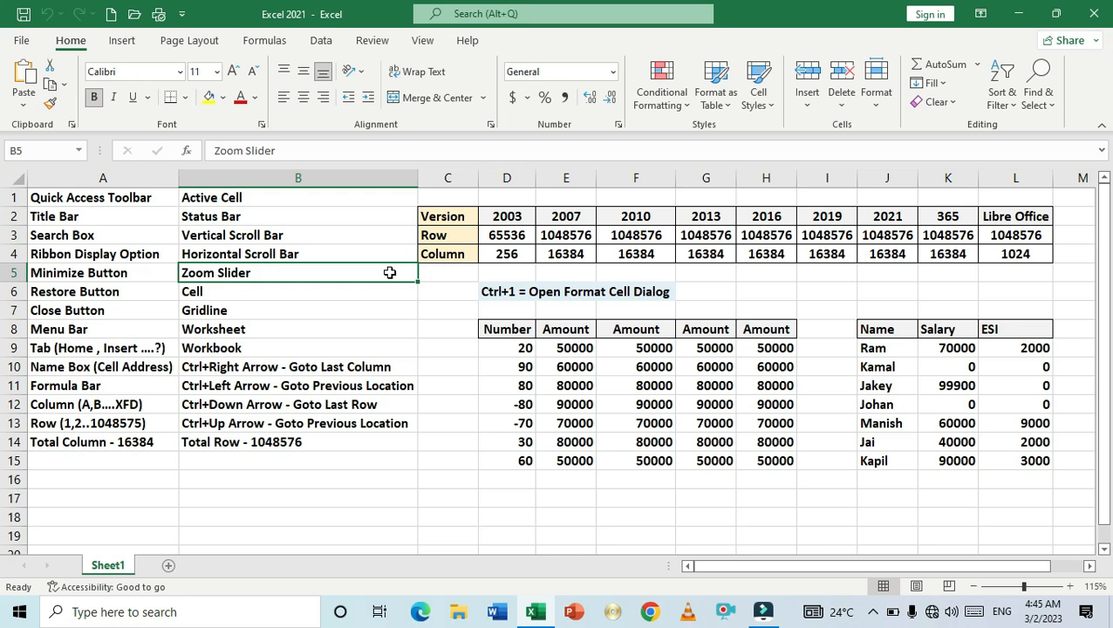
{"action": "left_click", "coordinate": [87, 239]}
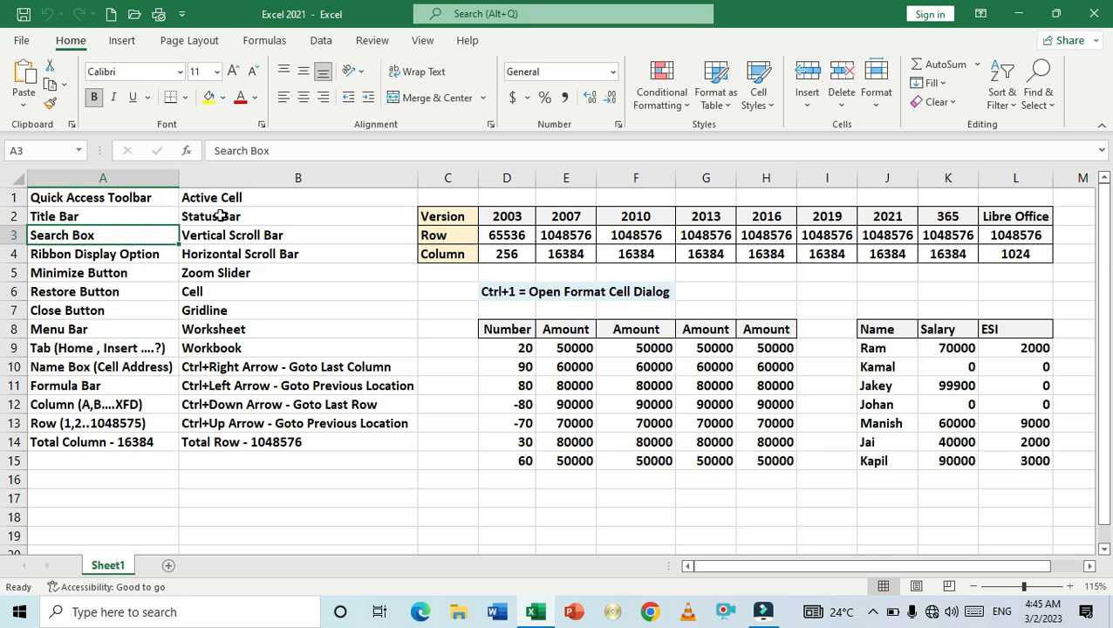
- Search for sum in the Microsoft Search box and close the SUM Function Arguments dialog that opens
{"action": "left_click", "coordinate": [517, 14]}
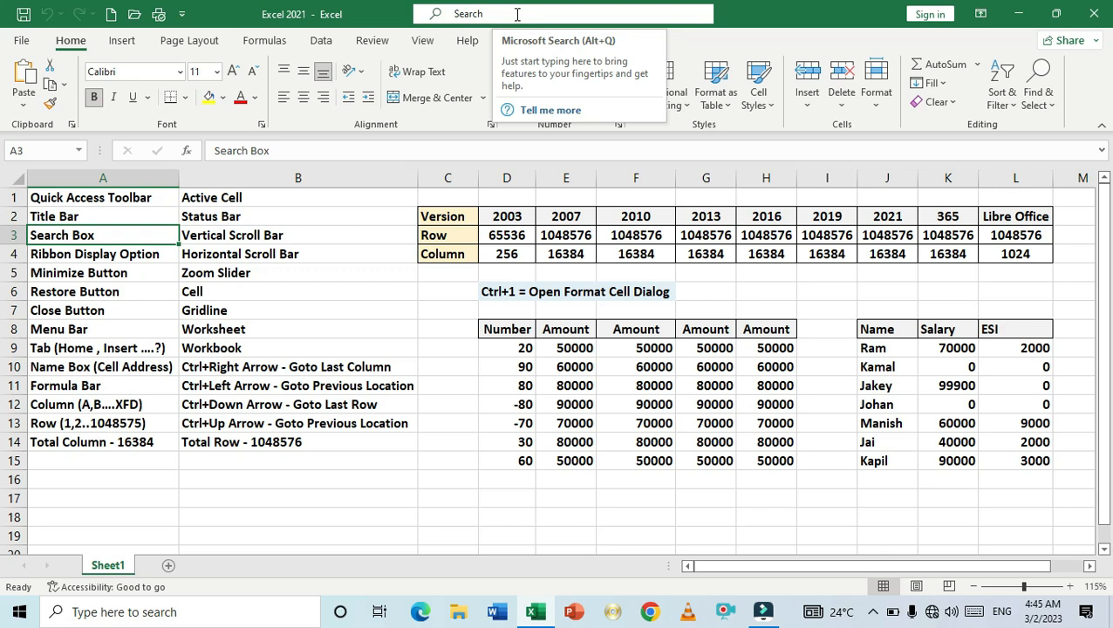
{"action": "type", "text": "sum"}
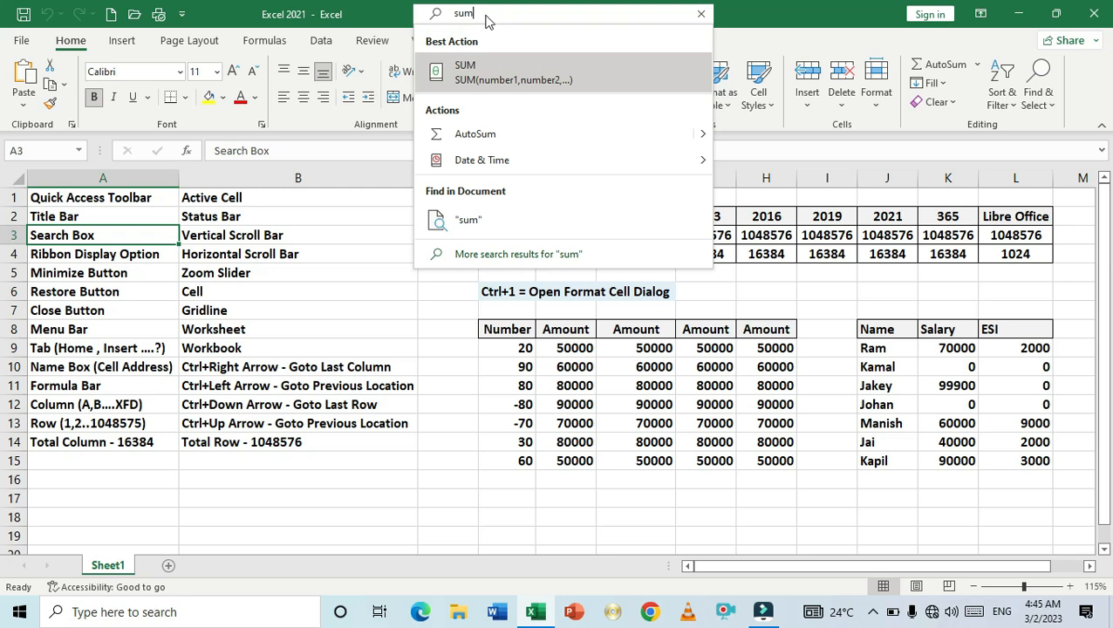
{"action": "key", "text": "Escape"}
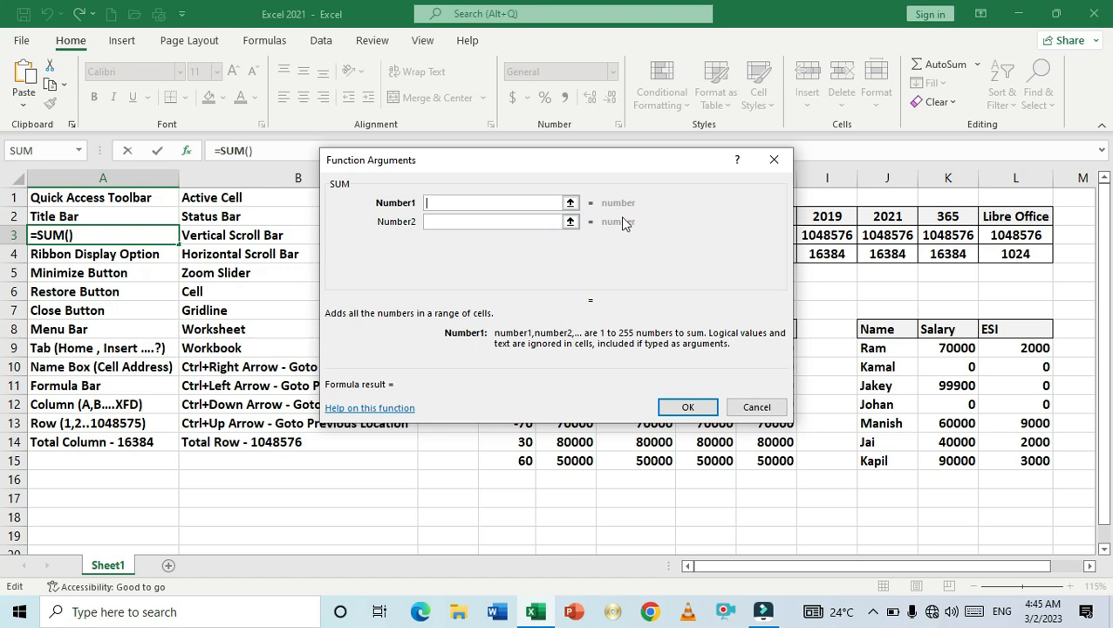
{"action": "left_click", "coordinate": [772, 158]}
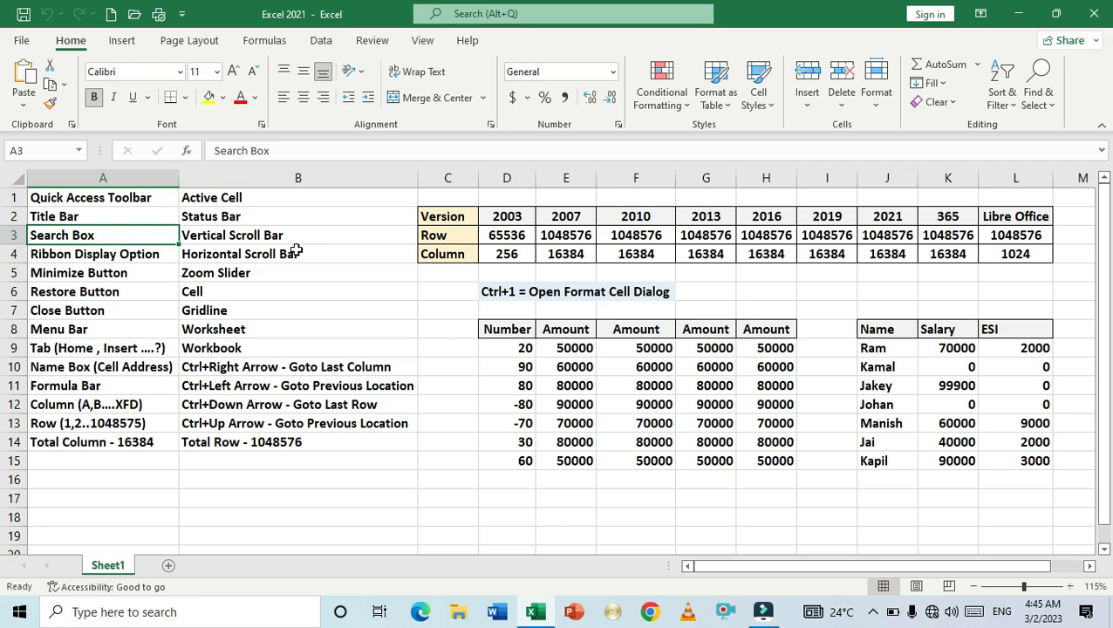
- Select the Ribbon Display Option cell A4 and switch the ribbon display to Show Tabs
{"action": "left_click", "coordinate": [155, 269]}
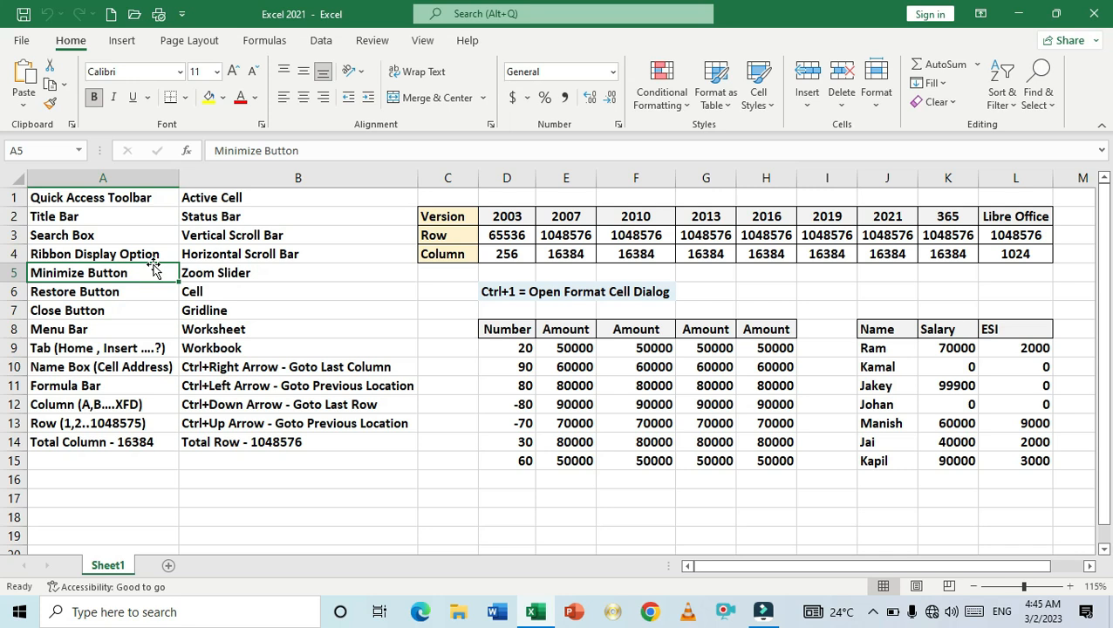
{"action": "key", "text": "Up"}
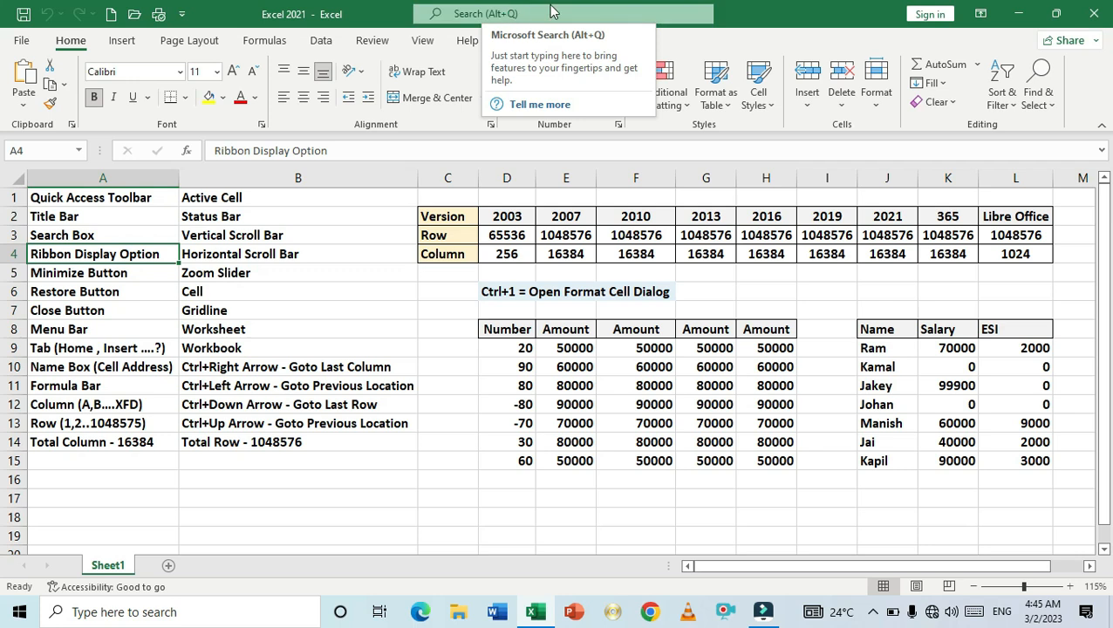
{"action": "left_click", "coordinate": [980, 15]}
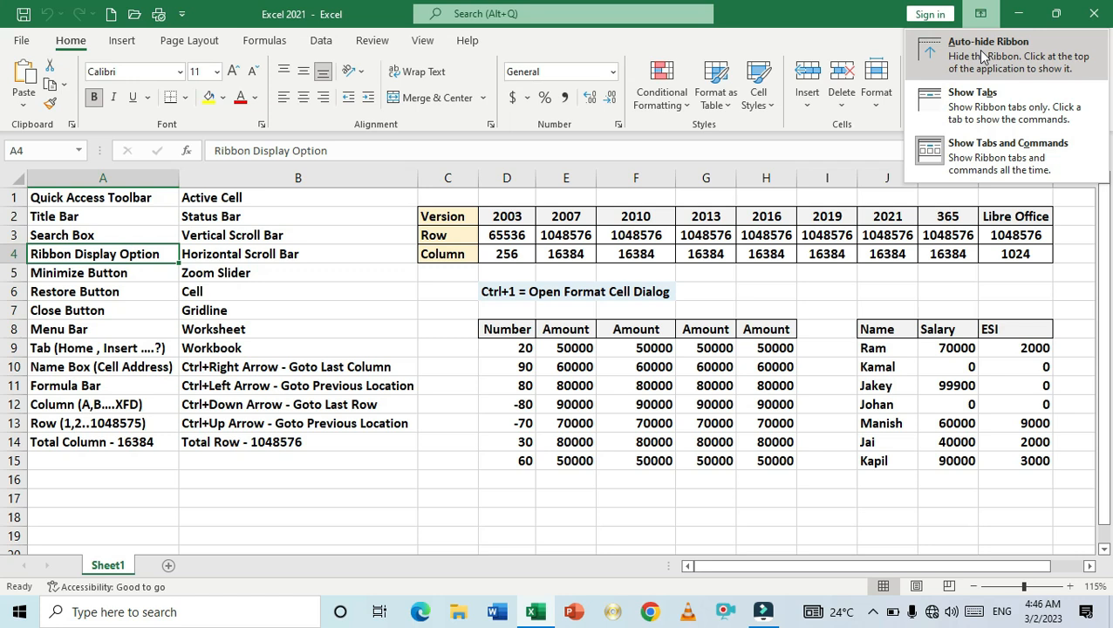
{"action": "left_click", "coordinate": [968, 105]}
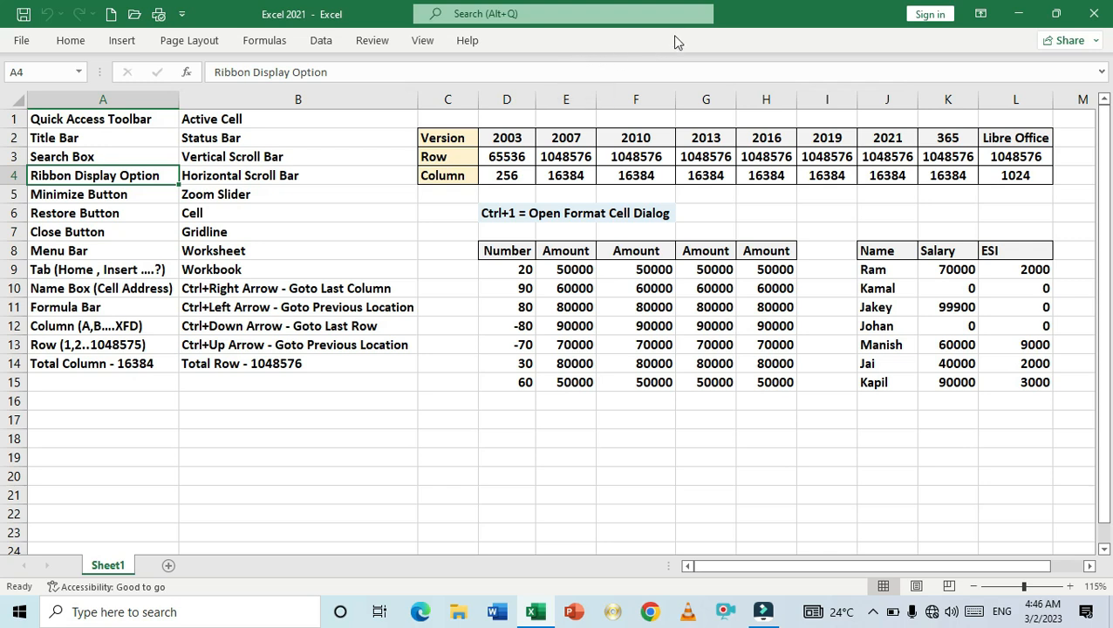
- Switch the ribbon display back to Show Tabs and Commands
{"action": "left_click", "coordinate": [984, 13]}
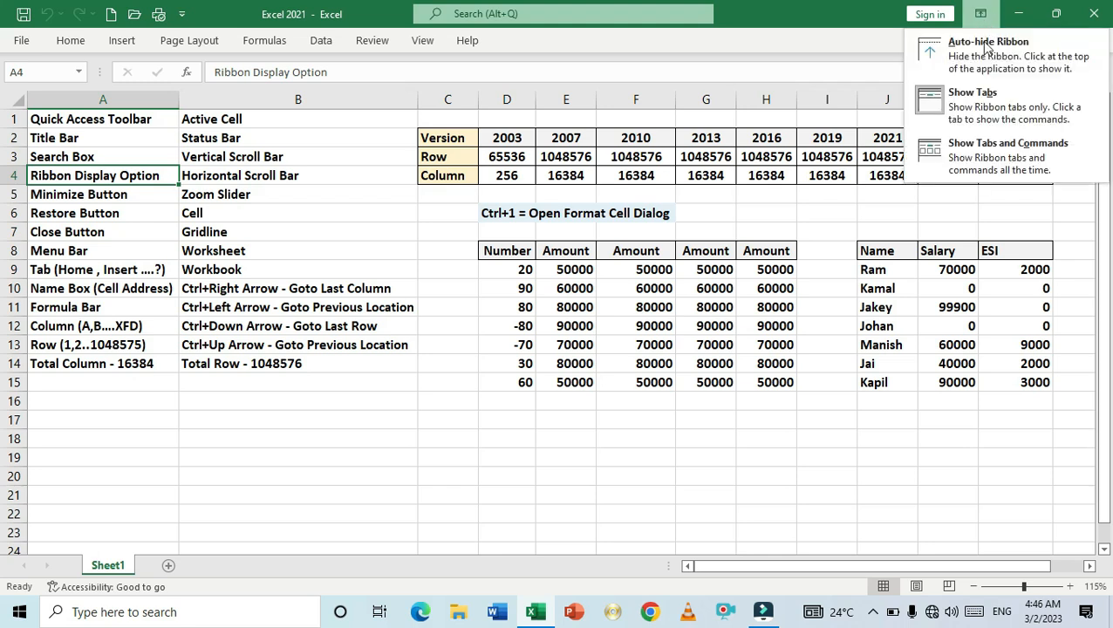
{"action": "left_click", "coordinate": [982, 158]}
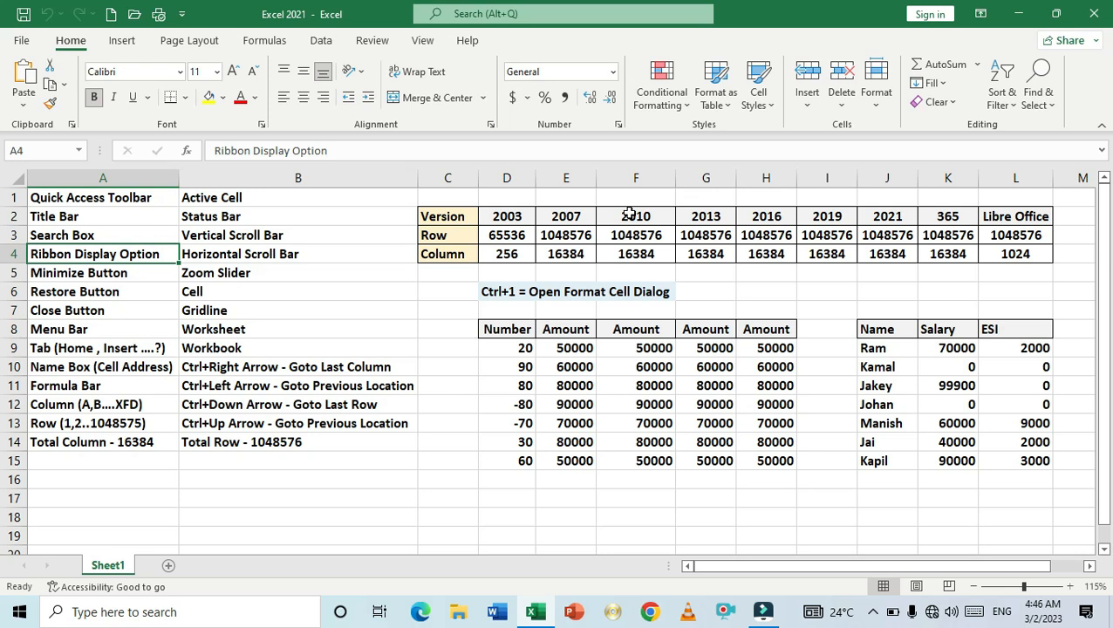
- Collapse the ribbon from the Data tab, expand it again, and return to the Home tab
{"action": "double_click", "coordinate": [321, 42]}
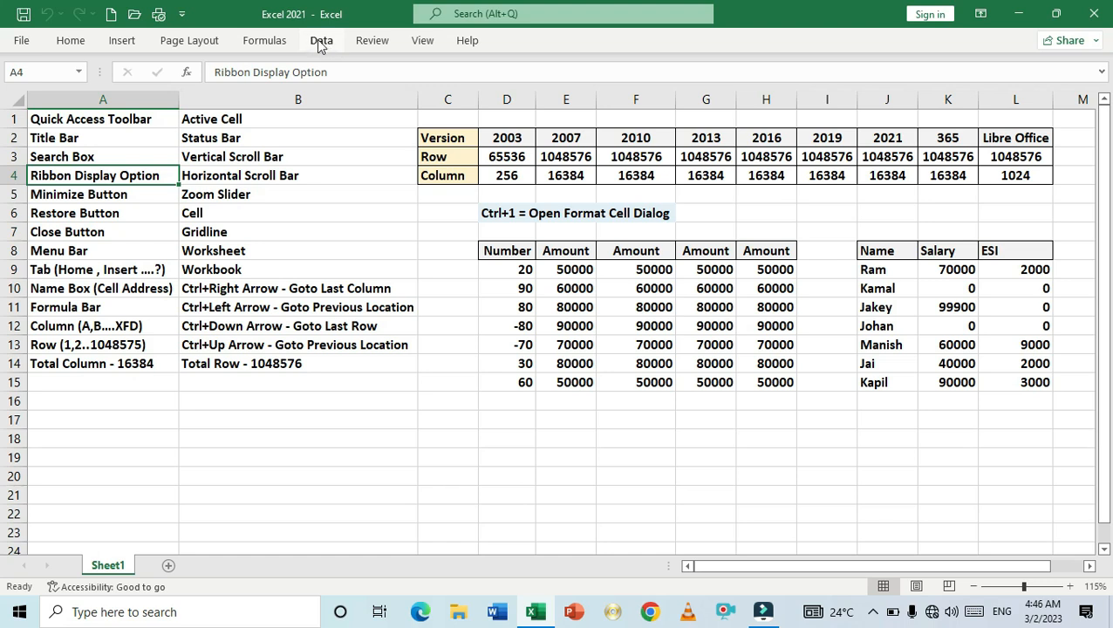
{"action": "double_click", "coordinate": [321, 44]}
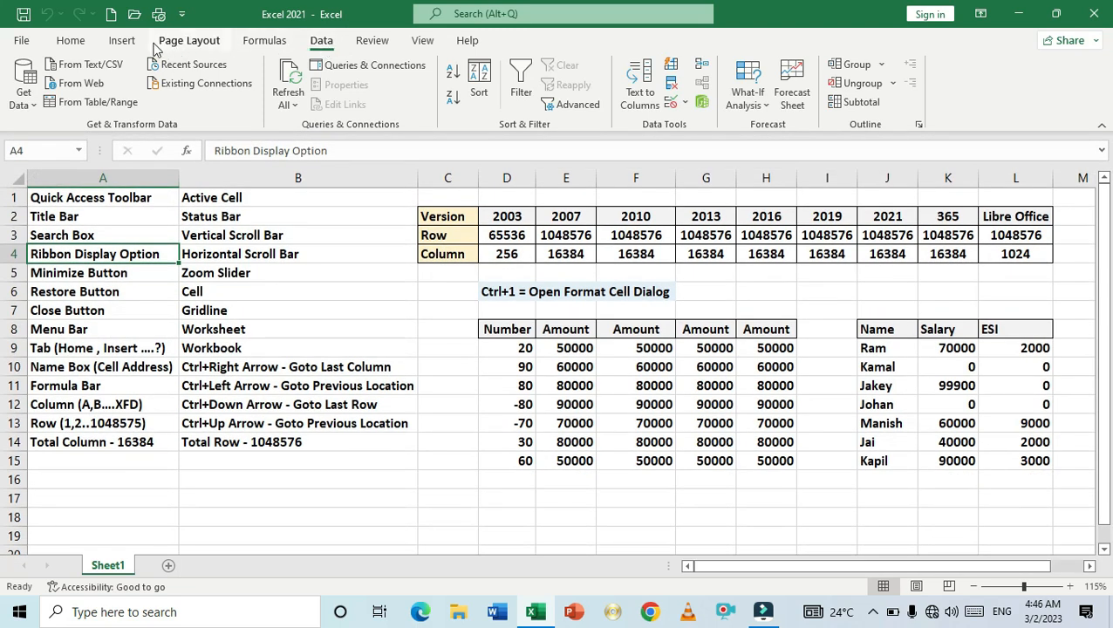
{"action": "left_click", "coordinate": [72, 41]}
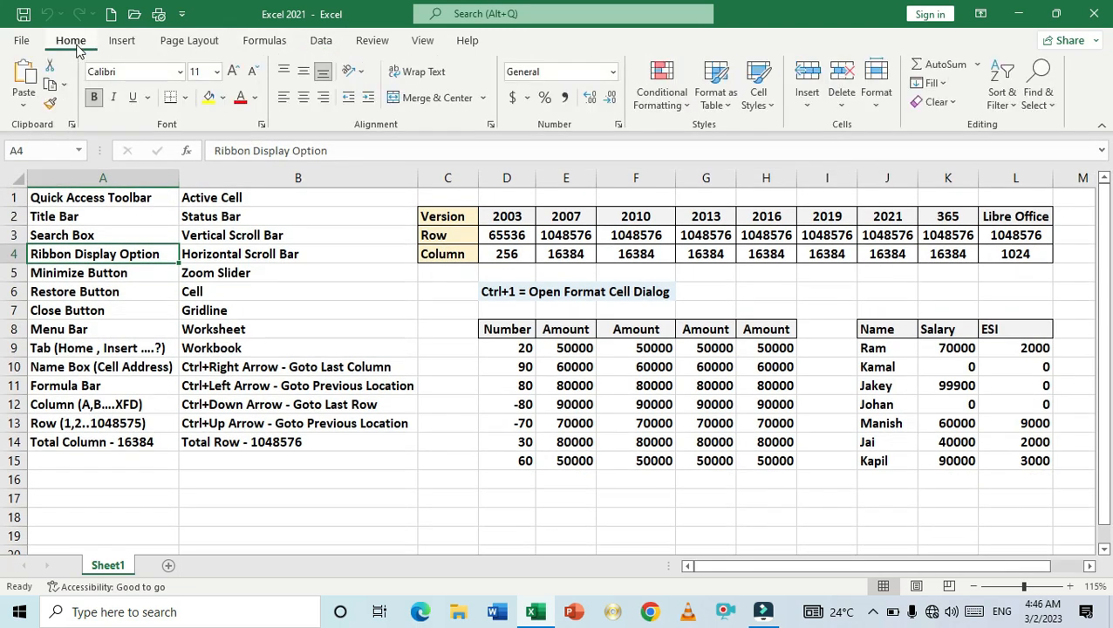
- Select the Minimize Button cell A5
{"action": "left_click", "coordinate": [113, 272]}
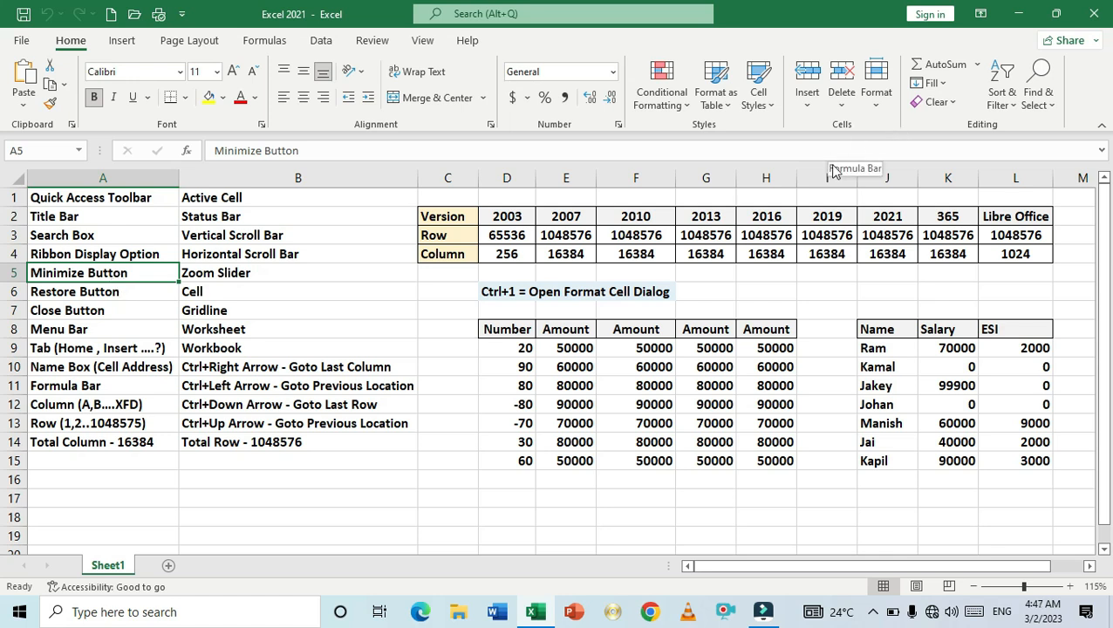
- Minimize the Excel window and the window behind it, and restore Excel from the taskbar
{"action": "left_click", "coordinate": [1018, 14]}
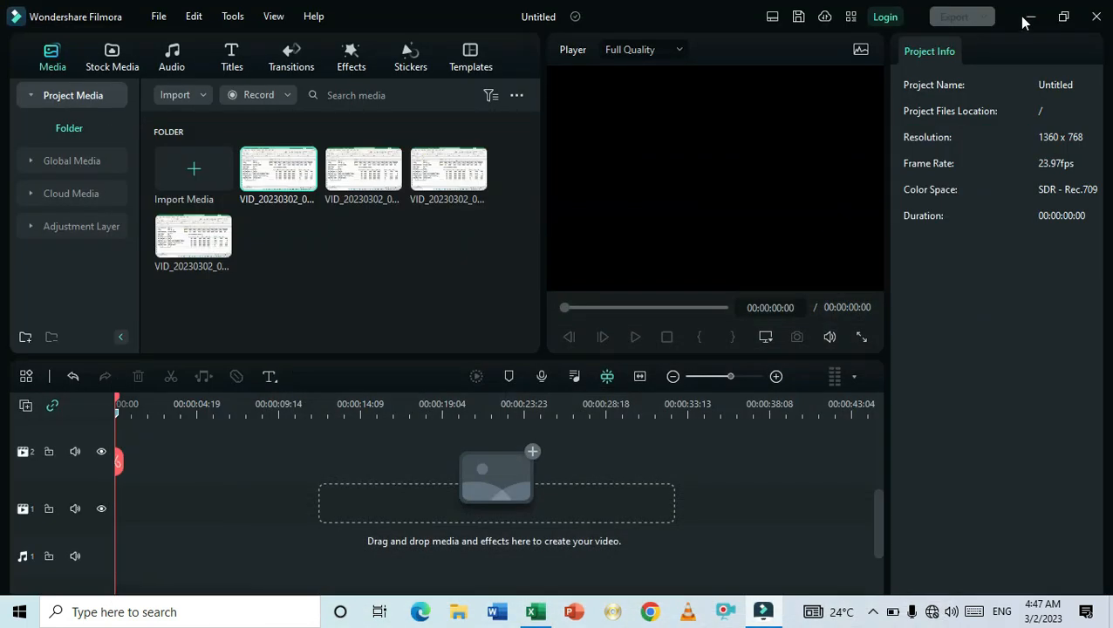
{"action": "left_click", "coordinate": [1026, 16]}
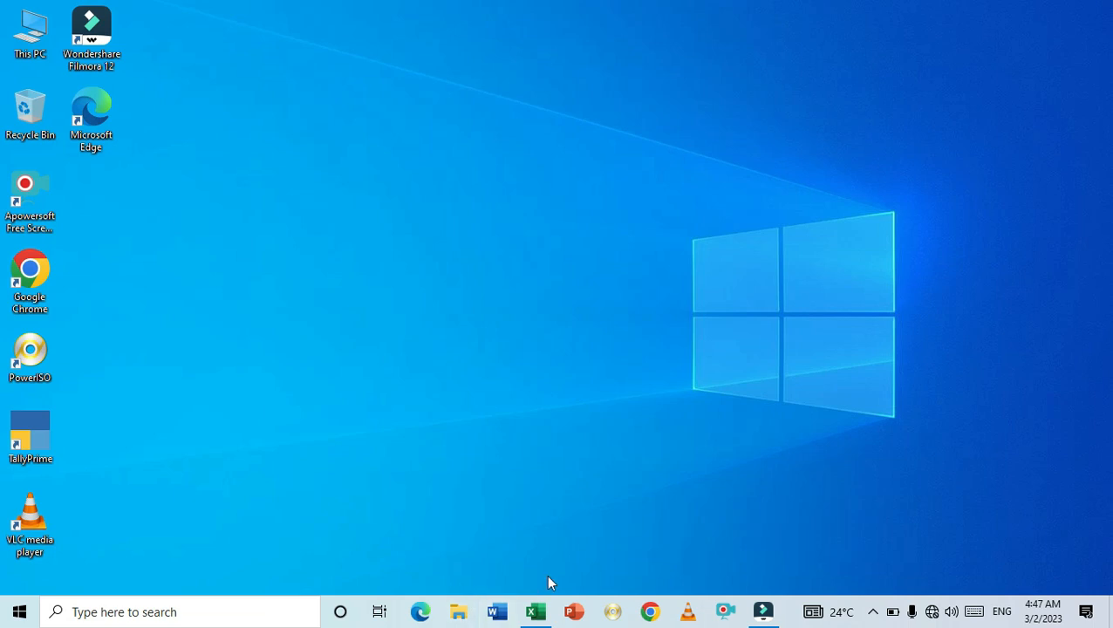
{"action": "mouse_move", "coordinate": [540, 611]}
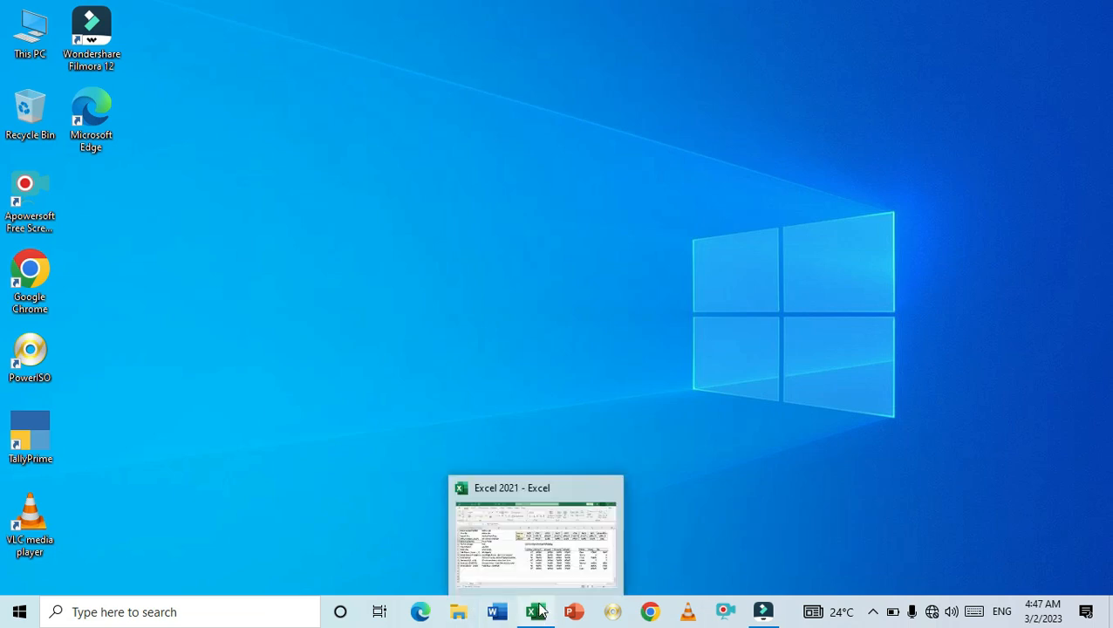
{"action": "left_click", "coordinate": [540, 610]}
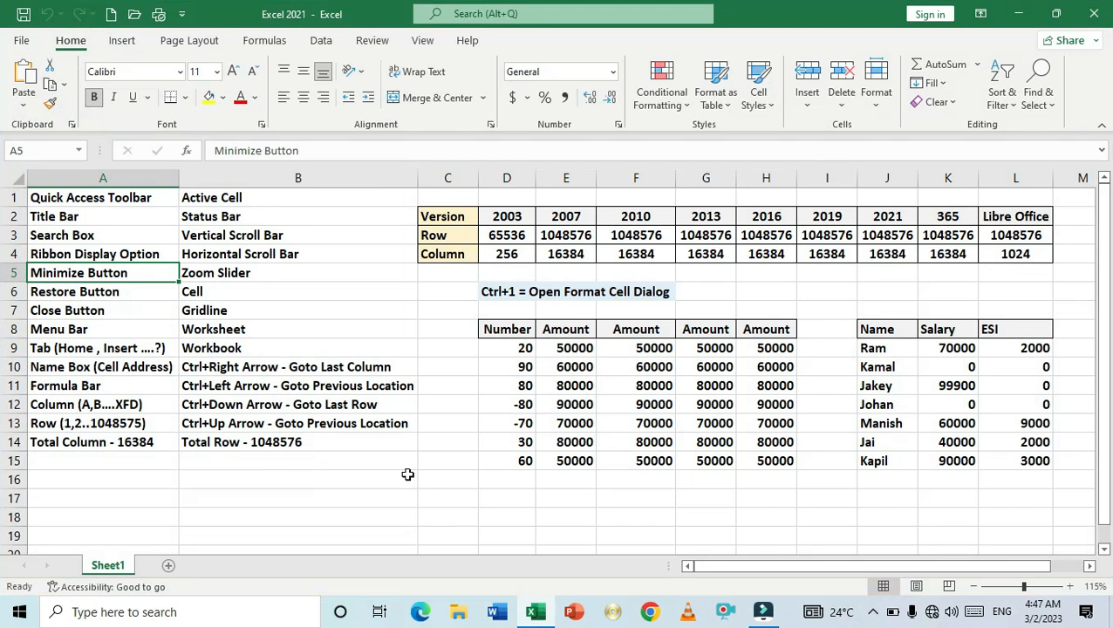
- Select the Restore Button cell A6, restore the Excel window down, and maximize it again
{"action": "left_click", "coordinate": [103, 292]}
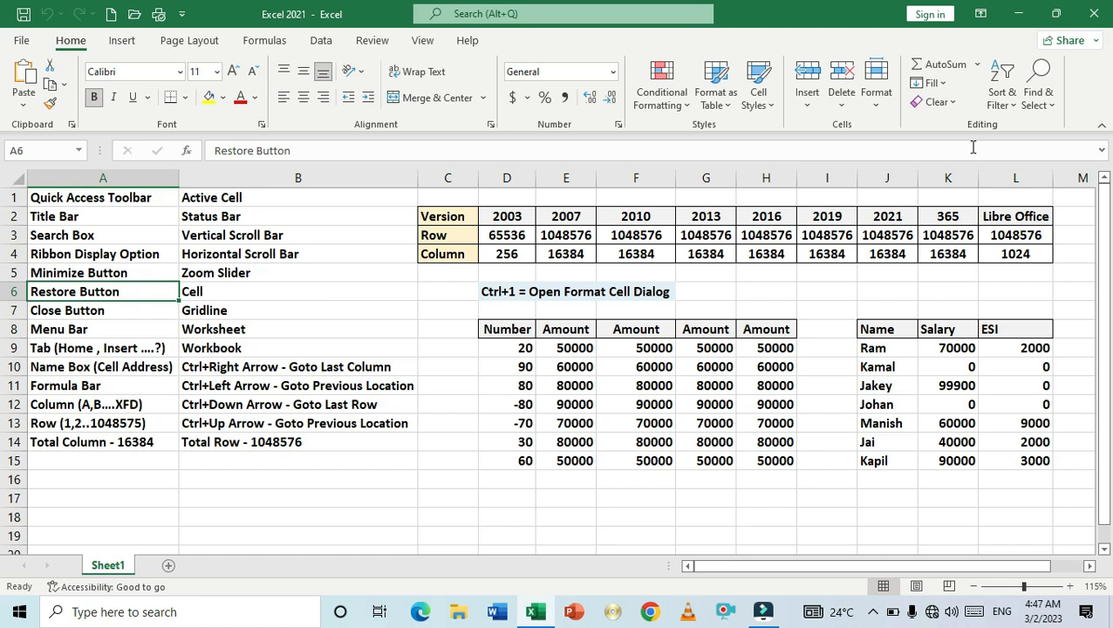
{"action": "left_click", "coordinate": [1054, 15]}
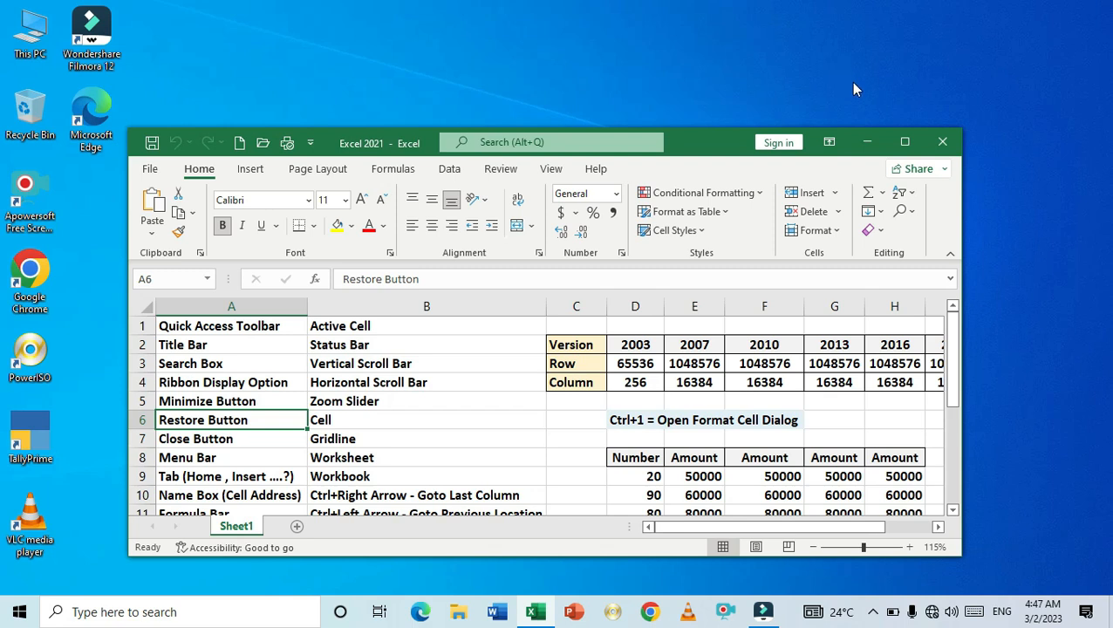
{"action": "left_click", "coordinate": [904, 141]}
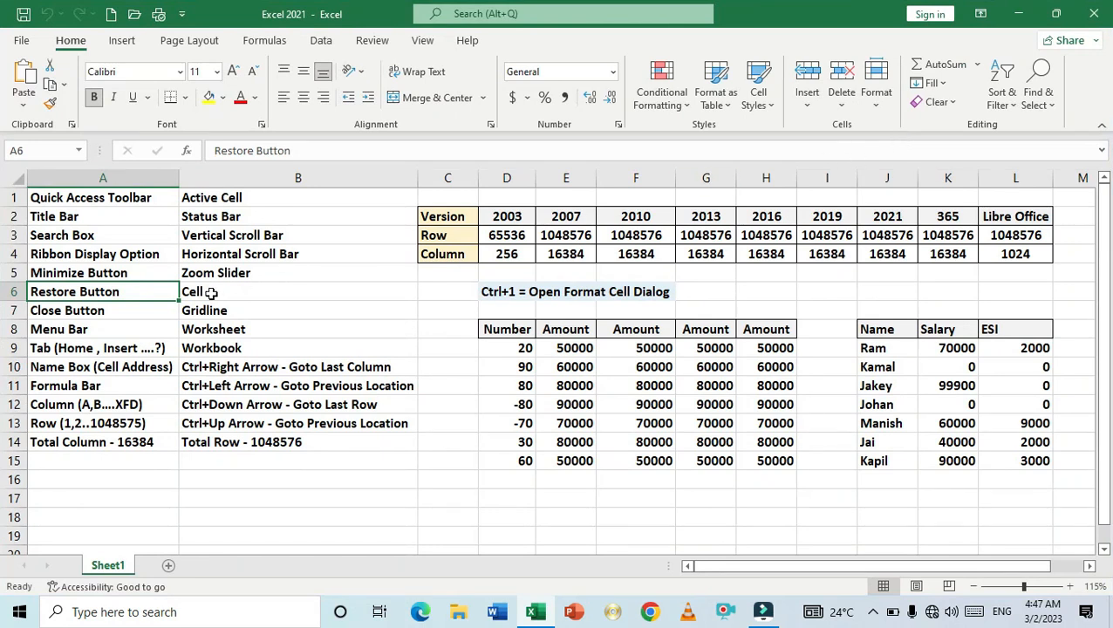
- Select the Close Button cell A7 and close Excel
{"action": "left_click", "coordinate": [131, 310]}
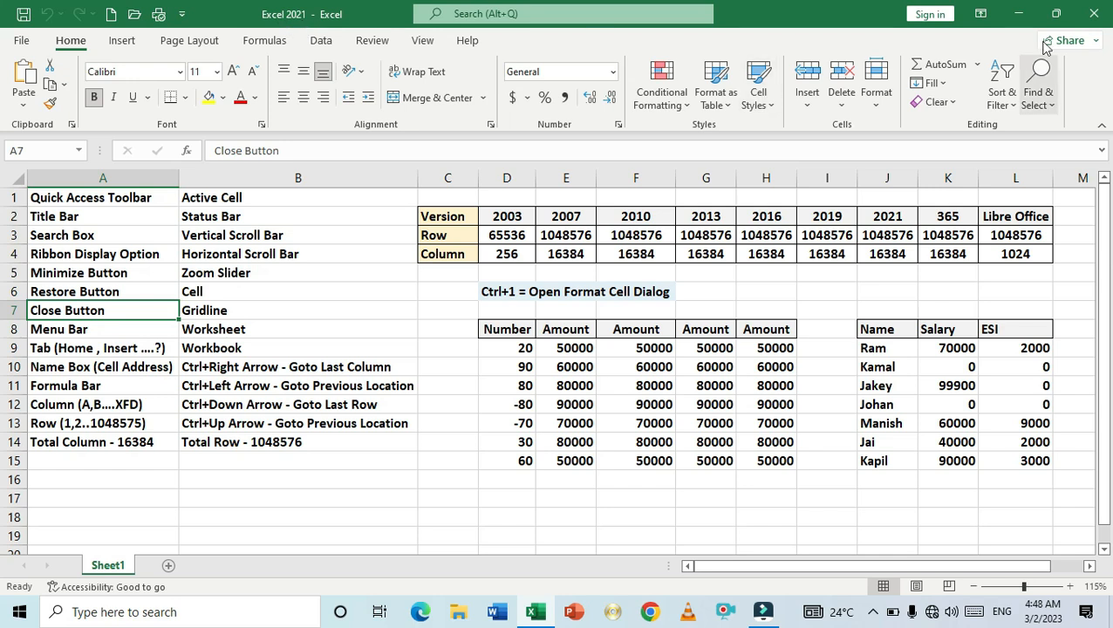
{"action": "left_click", "coordinate": [1097, 17]}
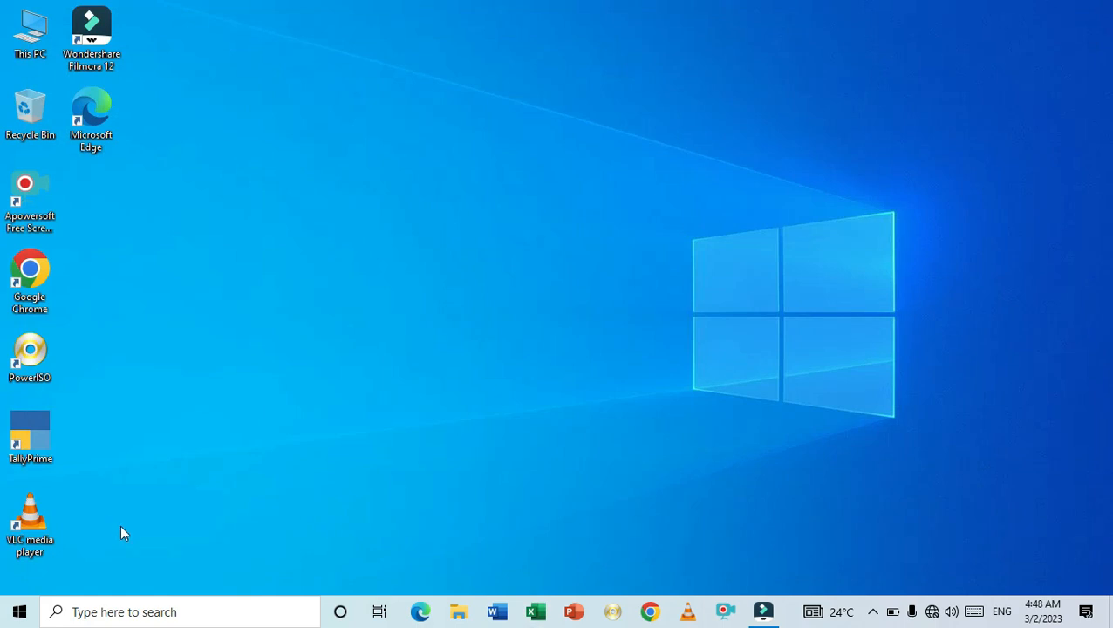
- Search Windows for excel, open the recent Excel 2021 workbook, and maximize its window
{"action": "left_click", "coordinate": [161, 614]}
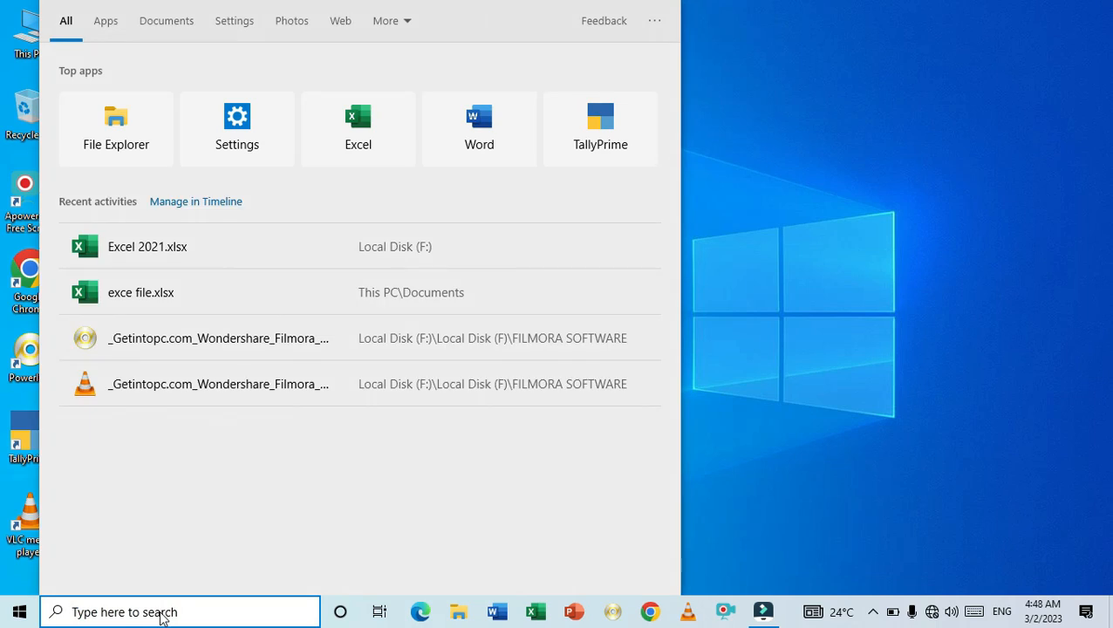
{"action": "type", "text": "e"}
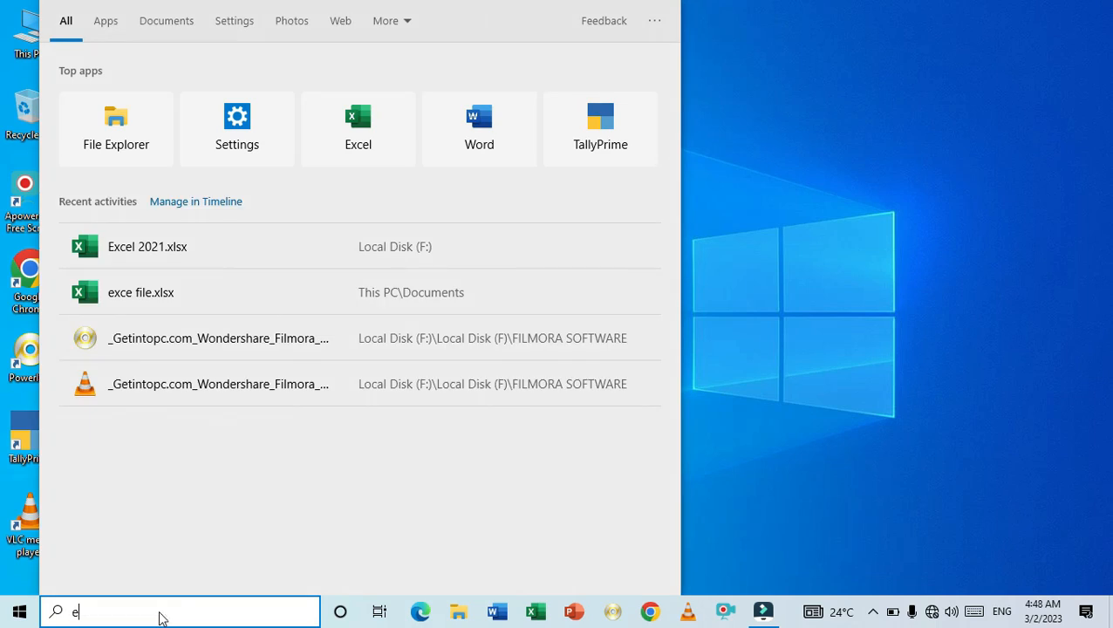
{"action": "type", "text": "xcel"}
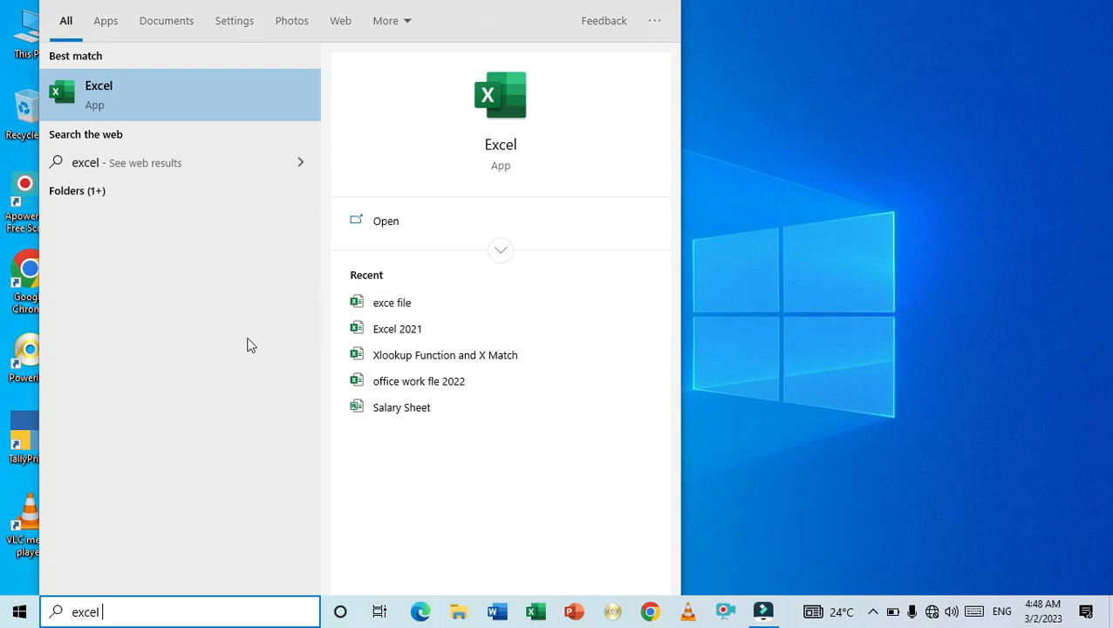
{"action": "type", "text": "2021"}
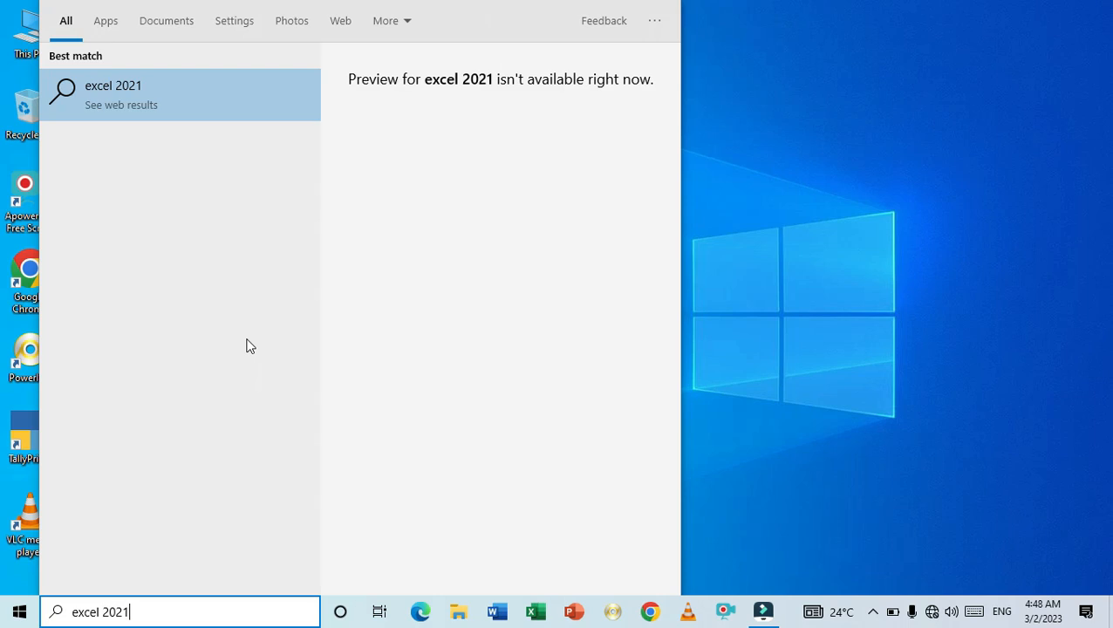
{"action": "key", "text": "BackSpace"}
{"action": "key", "text": "BackSpace"}
{"action": "key", "text": "BackSpace"}
{"action": "key", "text": "BackSpace"}
{"action": "key", "text": "BackSpace"}
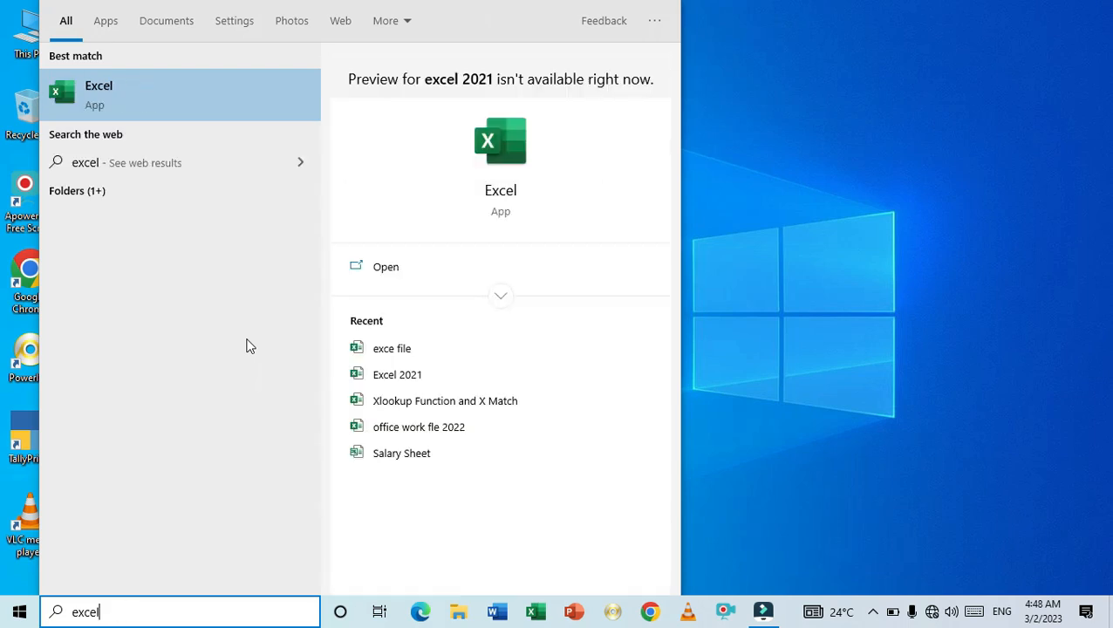
{"action": "type", "text": "2021"}
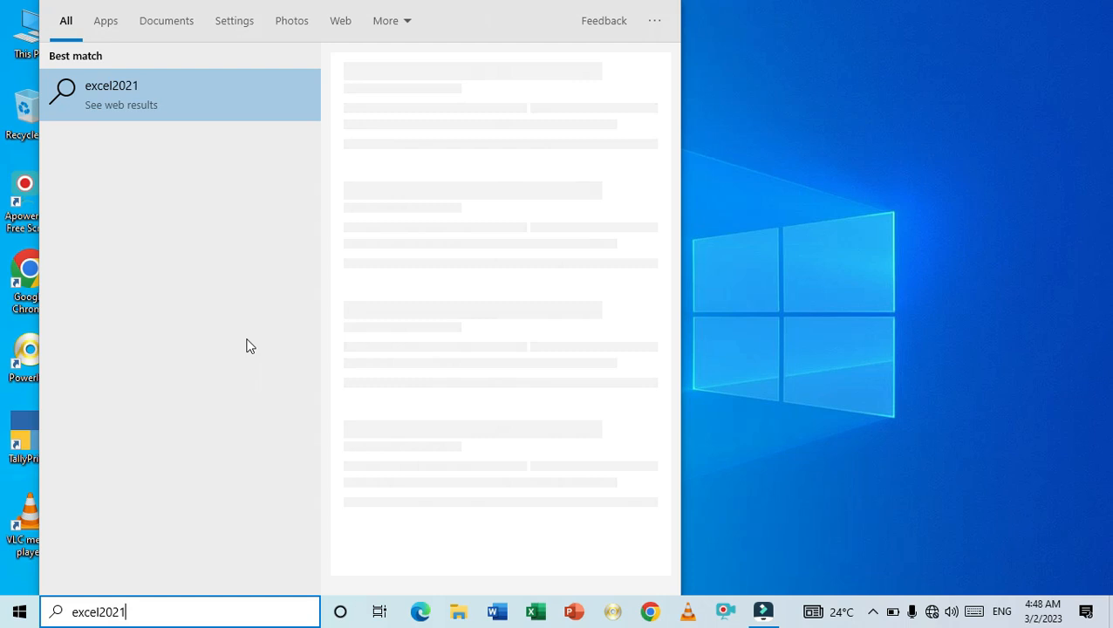
{"action": "key", "text": "BackSpace"}
{"action": "key", "text": "BackSpace"}
{"action": "key", "text": "BackSpace"}
{"action": "key", "text": "BackSpace"}
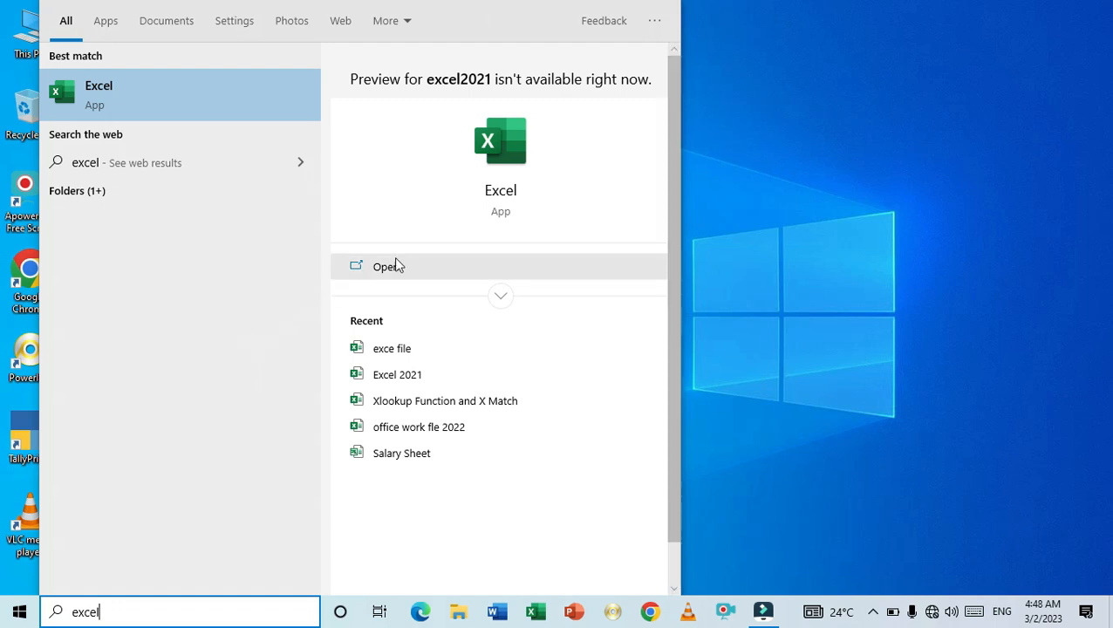
{"action": "left_click", "coordinate": [404, 383]}
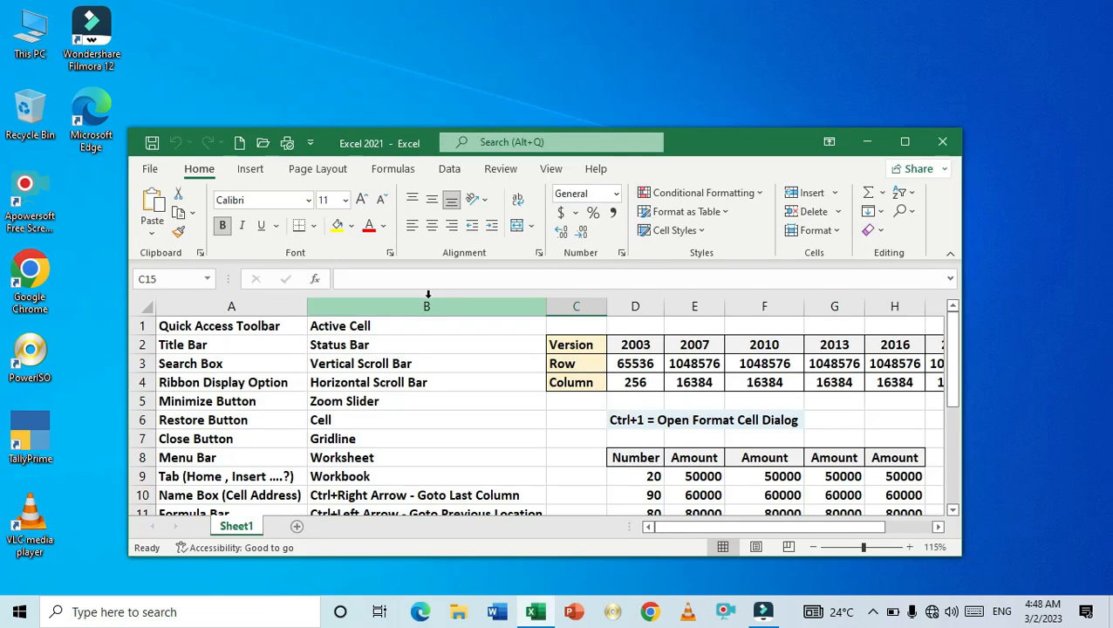
{"action": "left_click", "coordinate": [903, 143]}
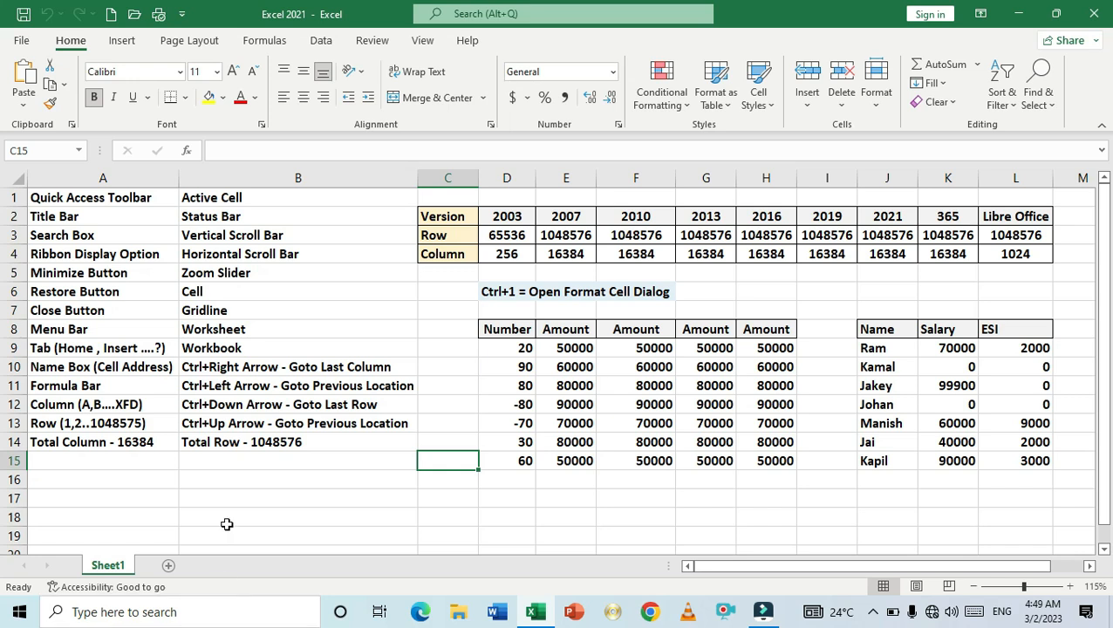
- Select the Menu Bar cell A8, switch to the Insert tab and return to the Home tab
{"action": "left_click", "coordinate": [115, 329]}
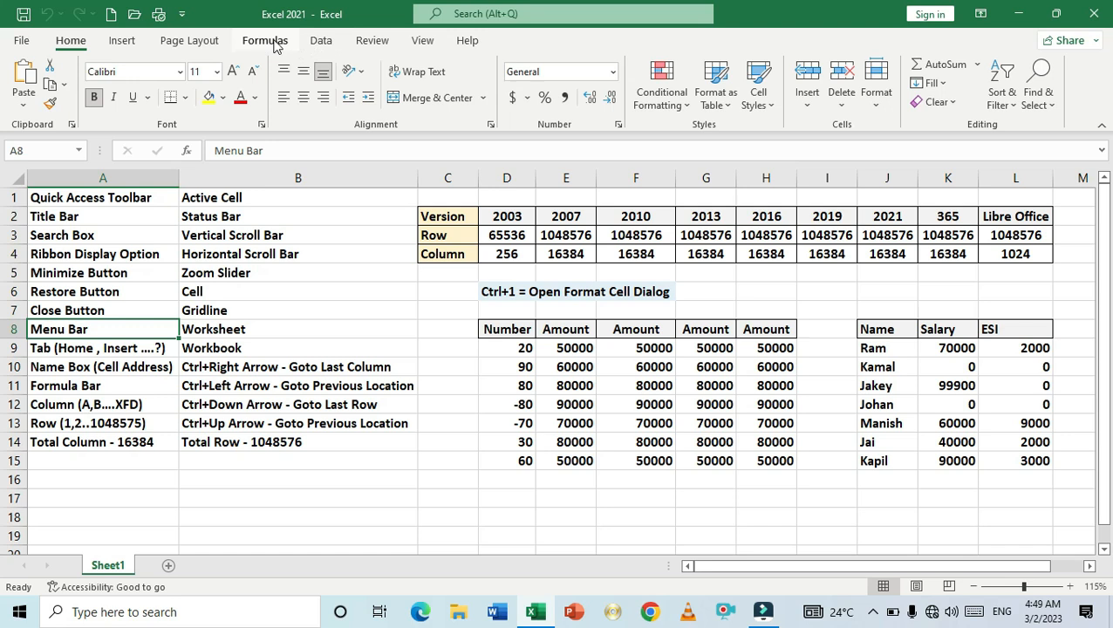
{"action": "left_click", "coordinate": [122, 42]}
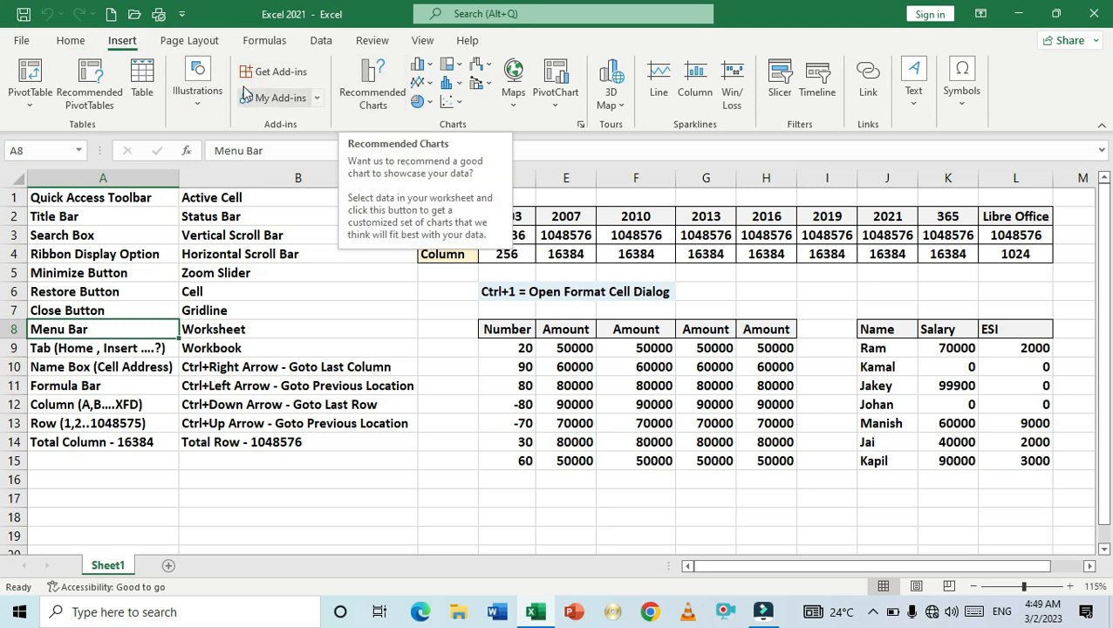
{"action": "left_click", "coordinate": [72, 42]}
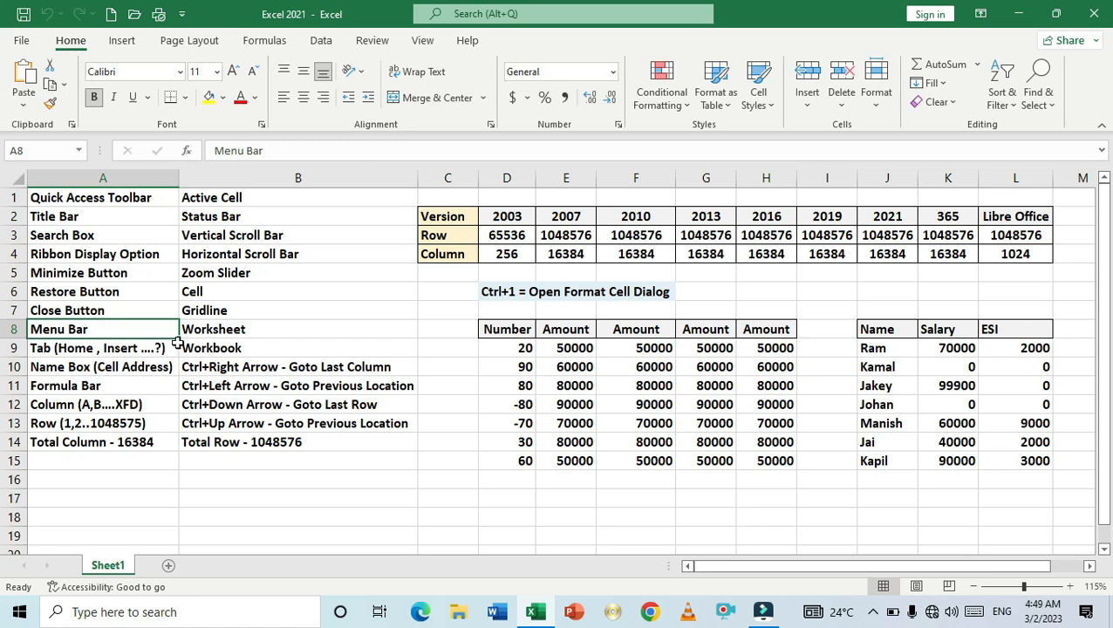
- Select cells A10, B9 and A11 for the Name Box, Workbook and Formula Bar labels in turn
{"action": "left_click", "coordinate": [135, 370]}
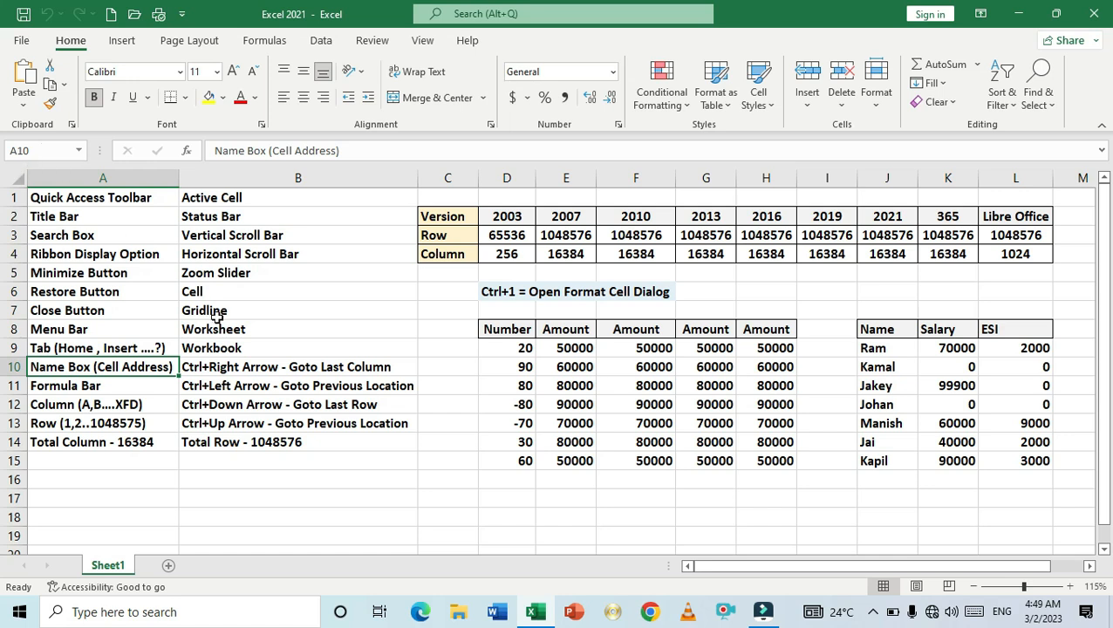
{"action": "left_click", "coordinate": [264, 349]}
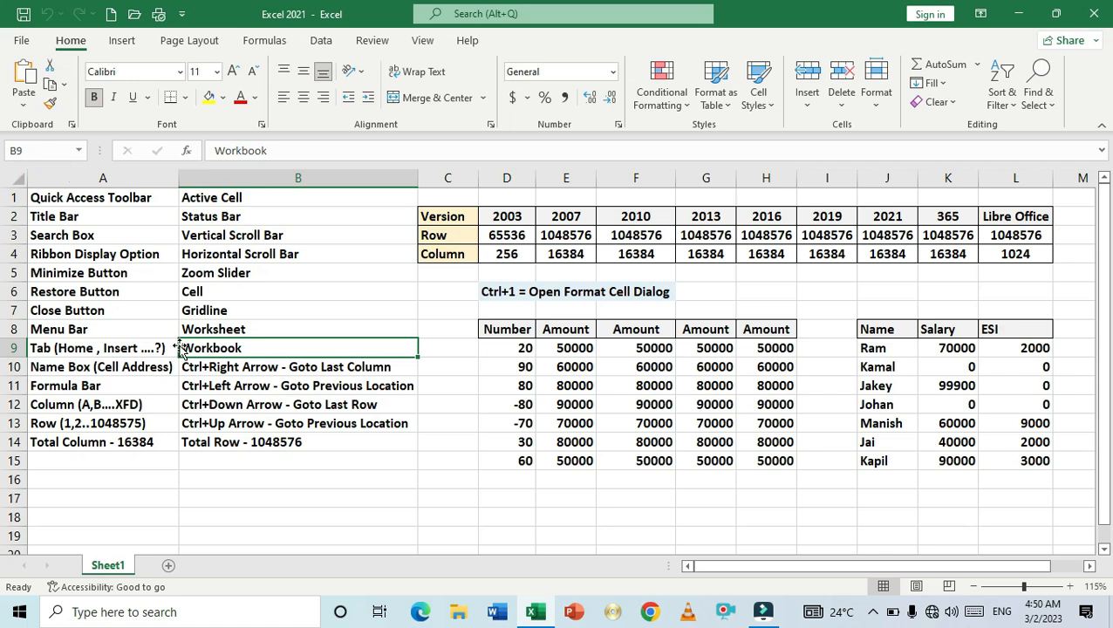
{"action": "left_click", "coordinate": [129, 388]}
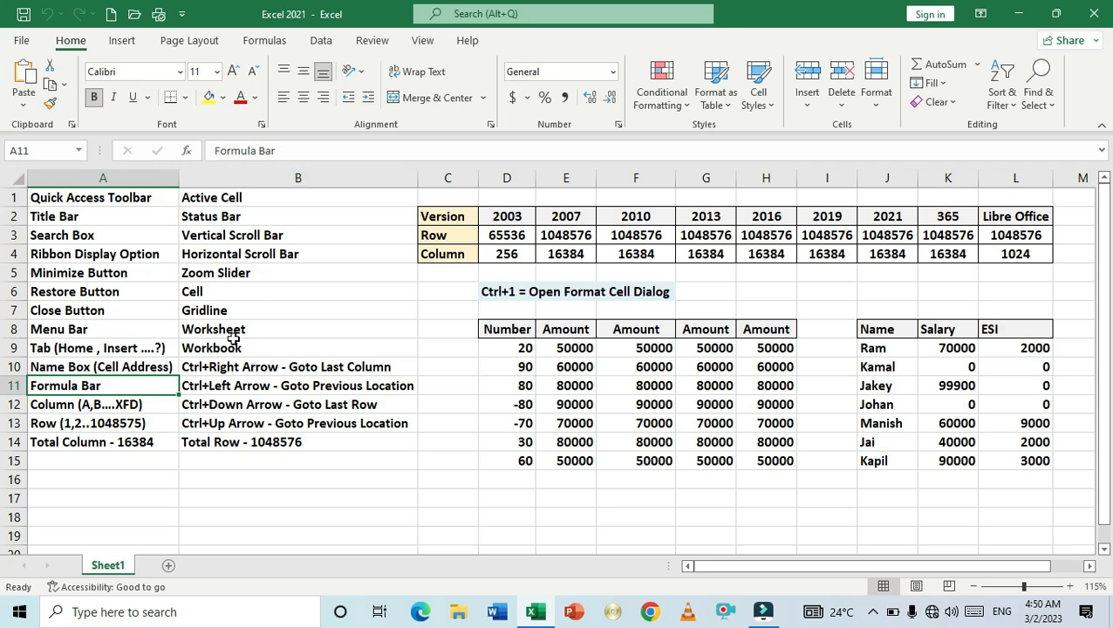
- Select the Column cell A12 and select columns B, C, D and E one at a time
{"action": "left_click", "coordinate": [155, 409]}
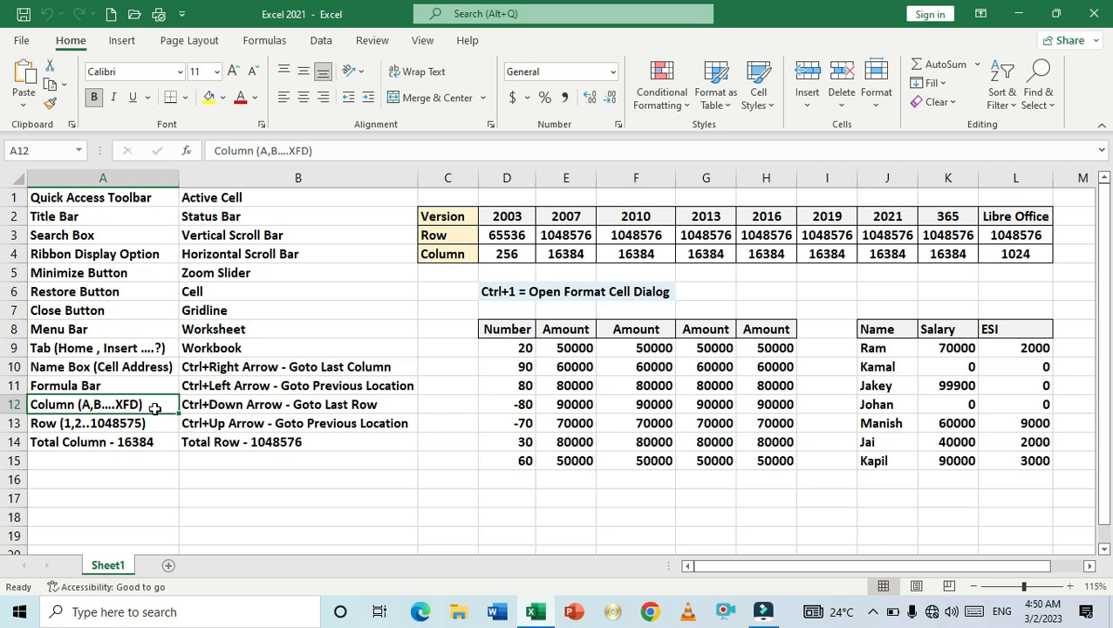
{"action": "left_click", "coordinate": [334, 175]}
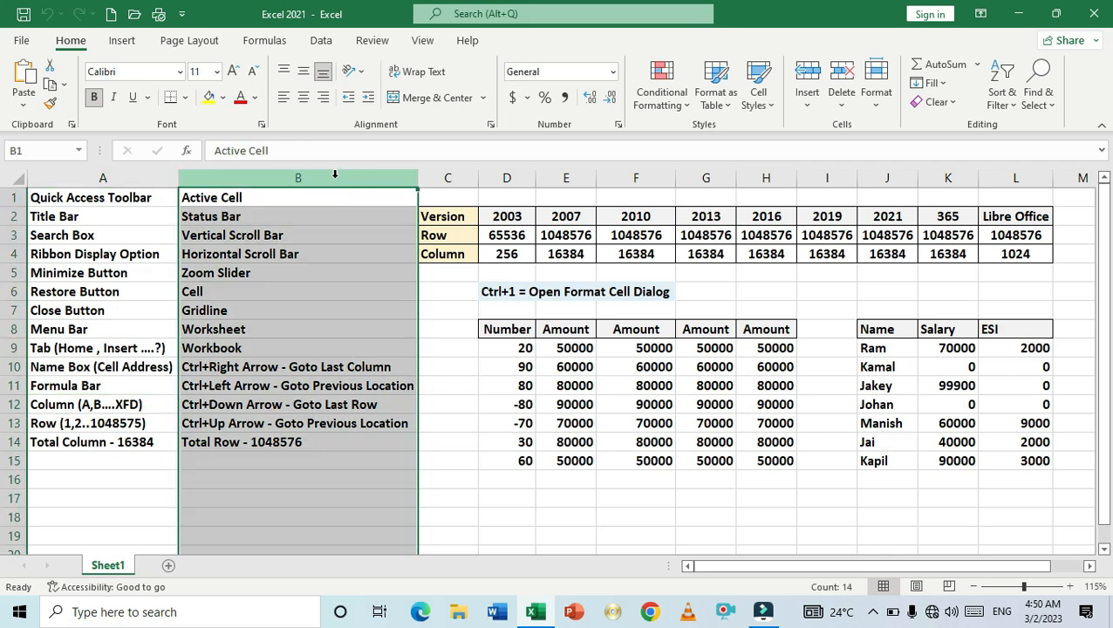
{"action": "left_click", "coordinate": [447, 177]}
{"action": "left_click", "coordinate": [499, 178]}
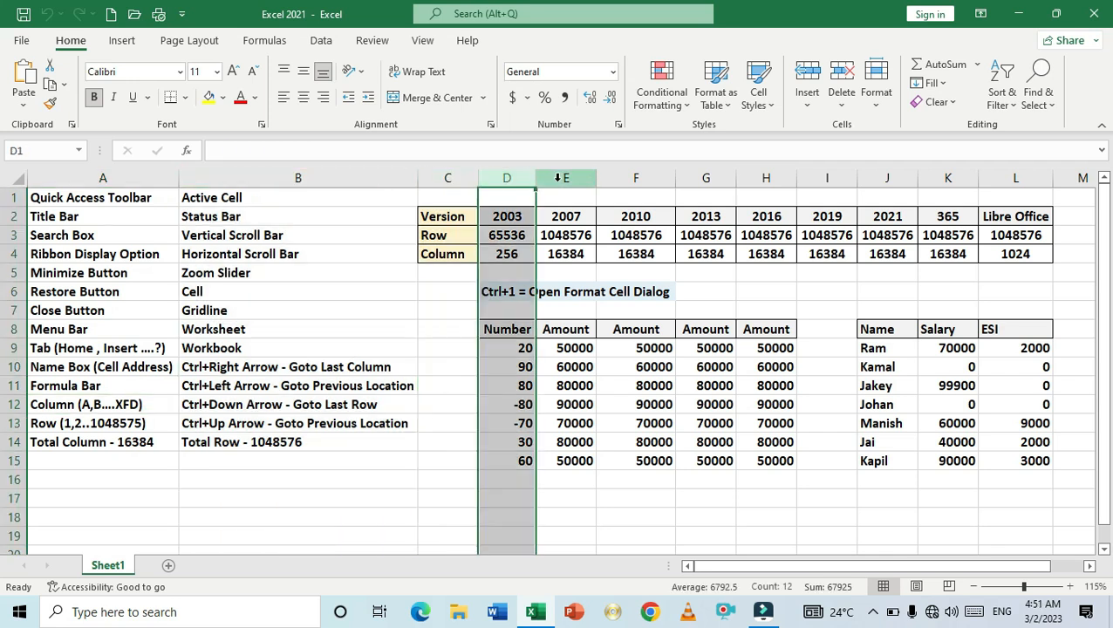
{"action": "left_click", "coordinate": [560, 178]}
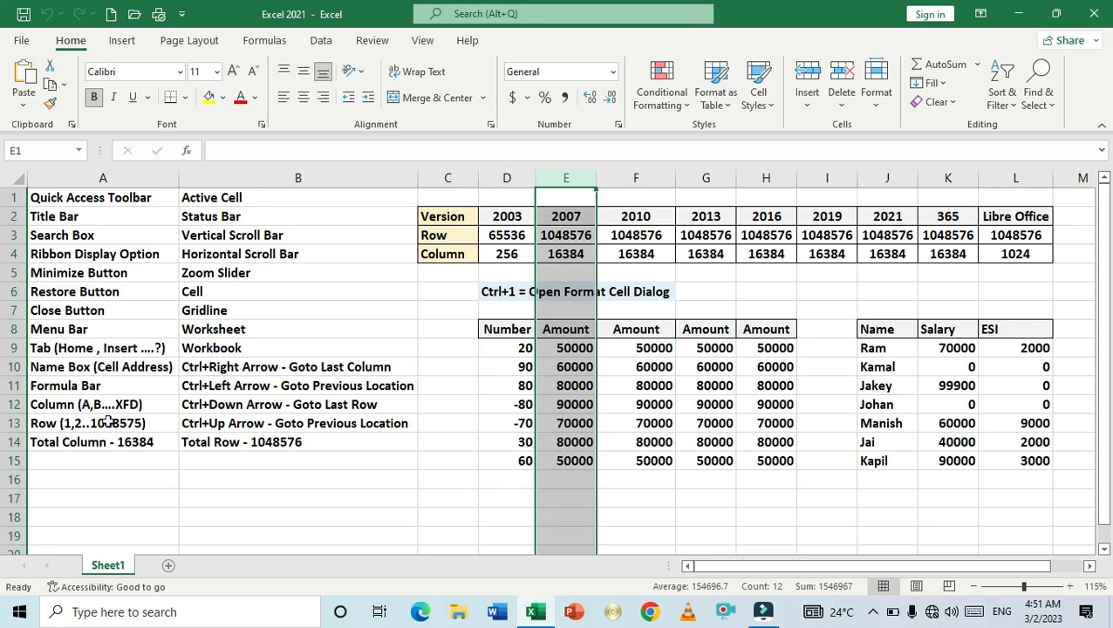
- Select the Row cell A13 and select rows 1, 2 and 3 one at a time
{"action": "left_click", "coordinate": [108, 424]}
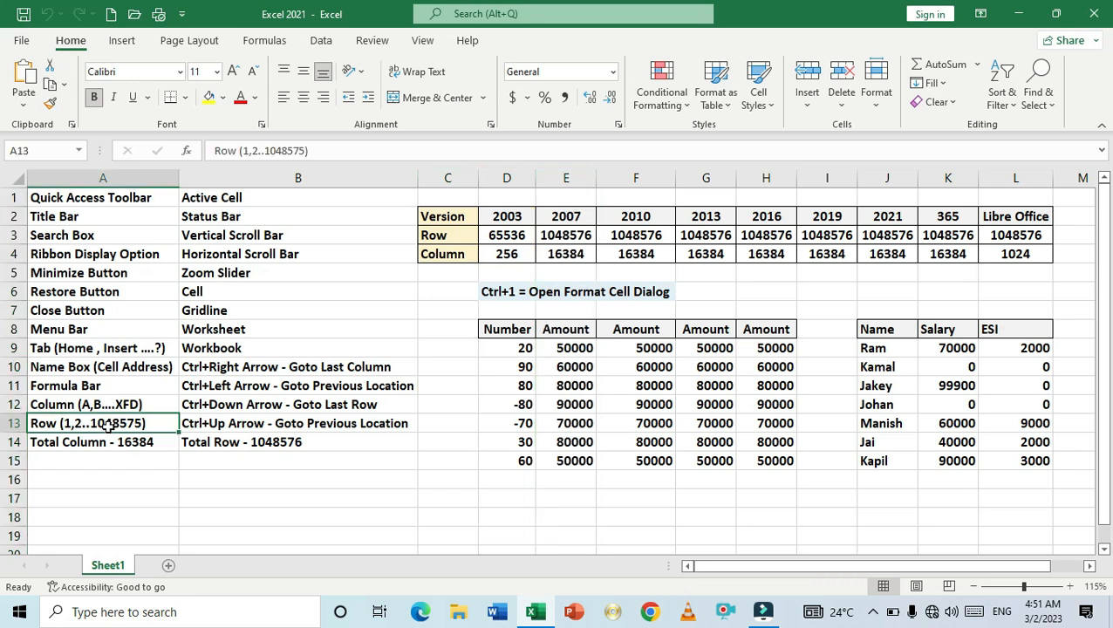
{"action": "left_click", "coordinate": [15, 198]}
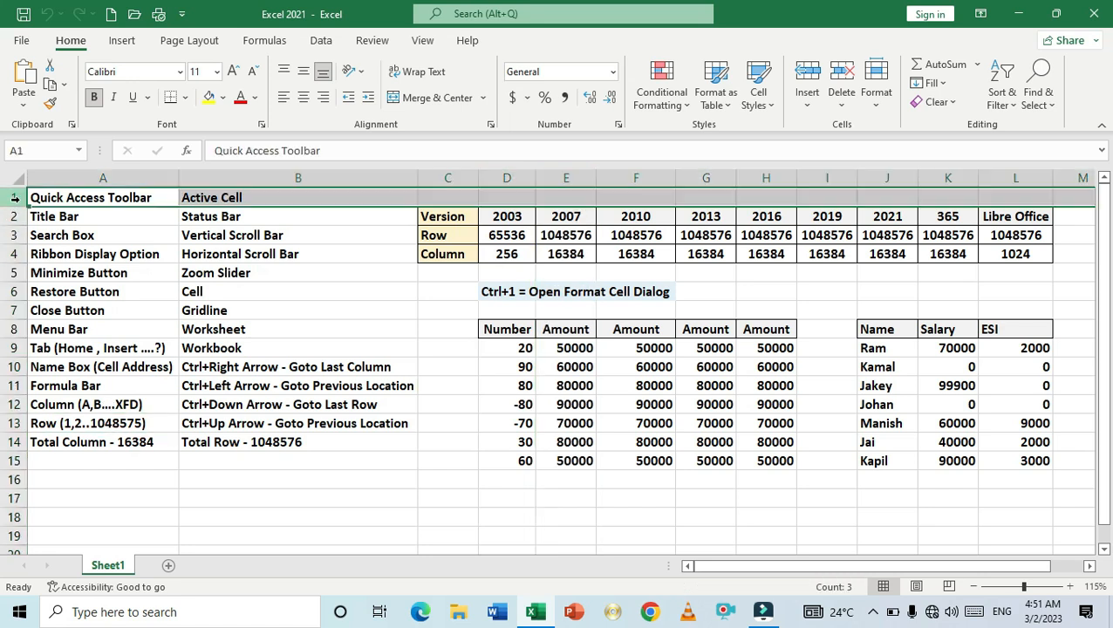
{"action": "left_click", "coordinate": [13, 217]}
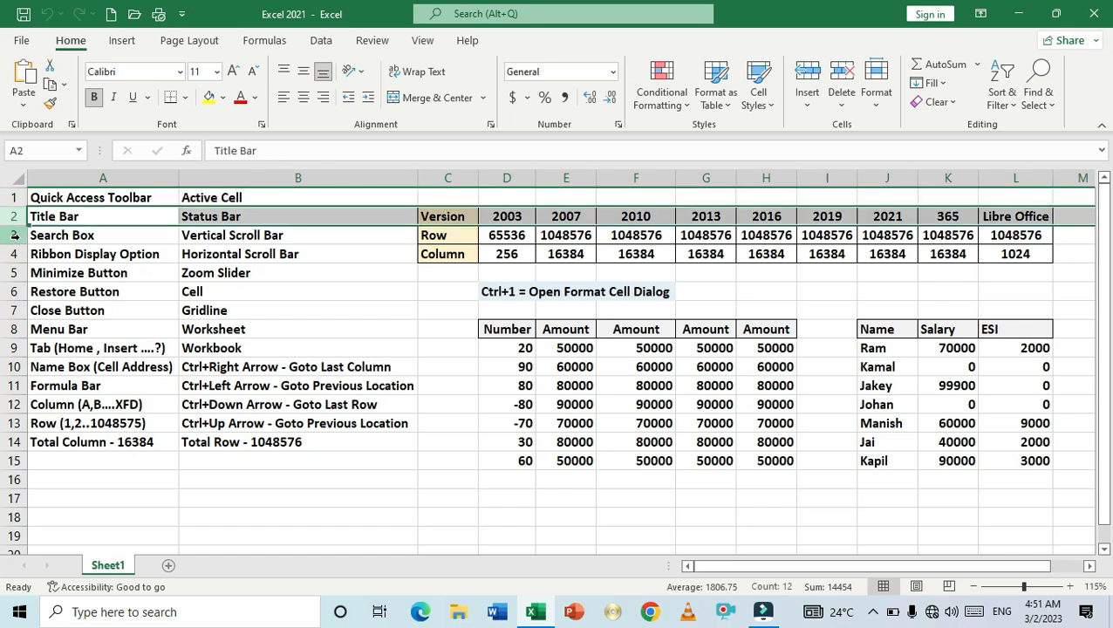
{"action": "left_click", "coordinate": [14, 234]}
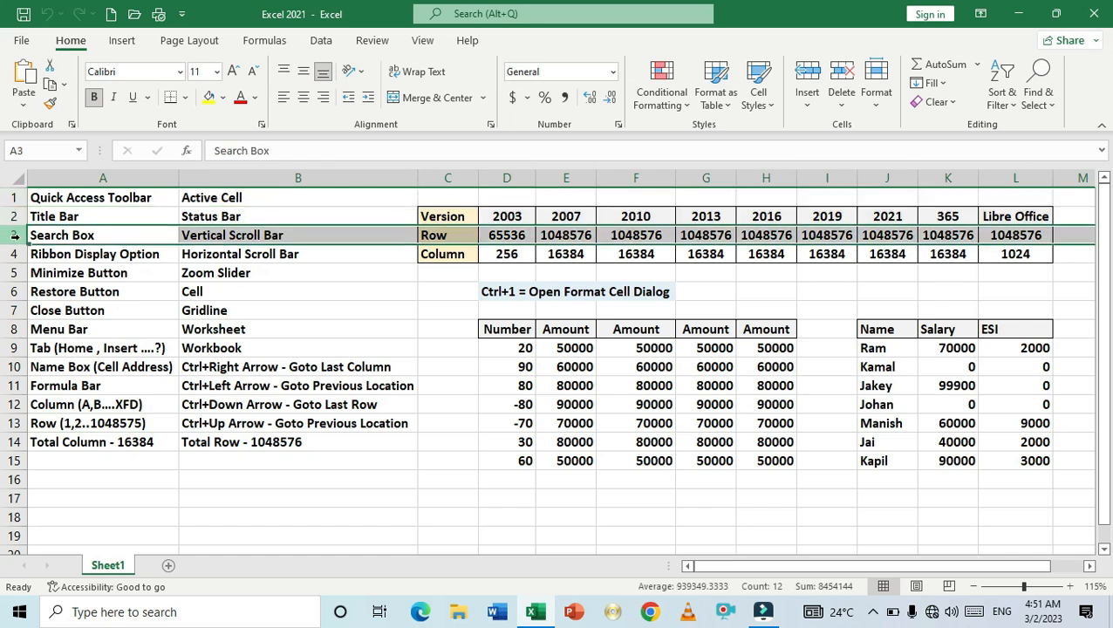
- Select cells A13, the Total Column cell A14, and the Active Cell label B1 in turn
{"action": "left_click", "coordinate": [126, 426]}
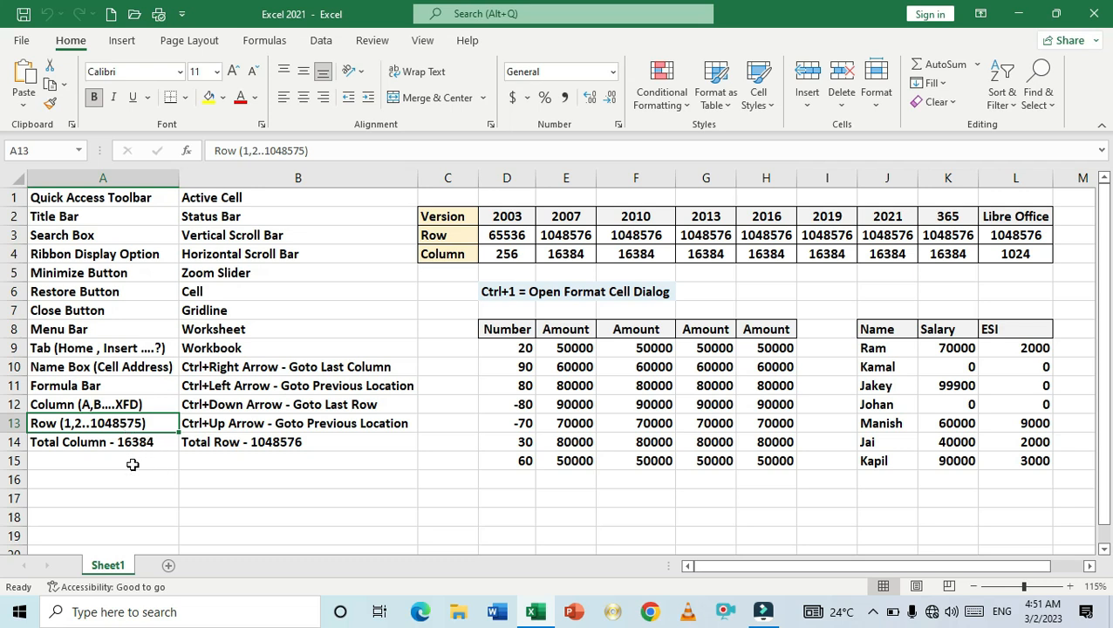
{"action": "left_click", "coordinate": [106, 447]}
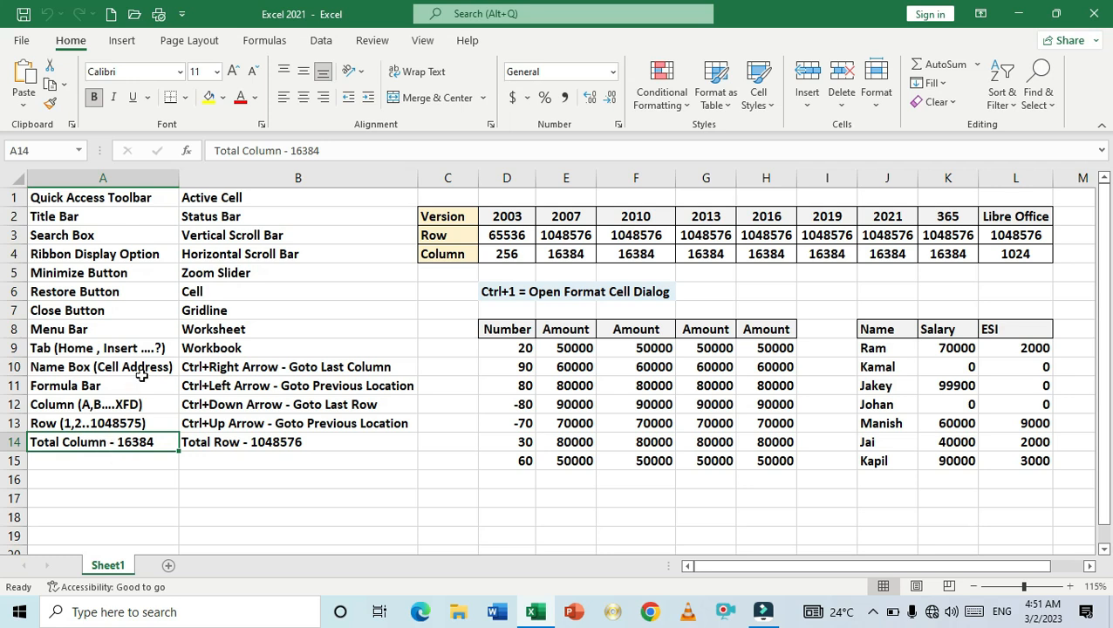
{"action": "left_click", "coordinate": [225, 200]}
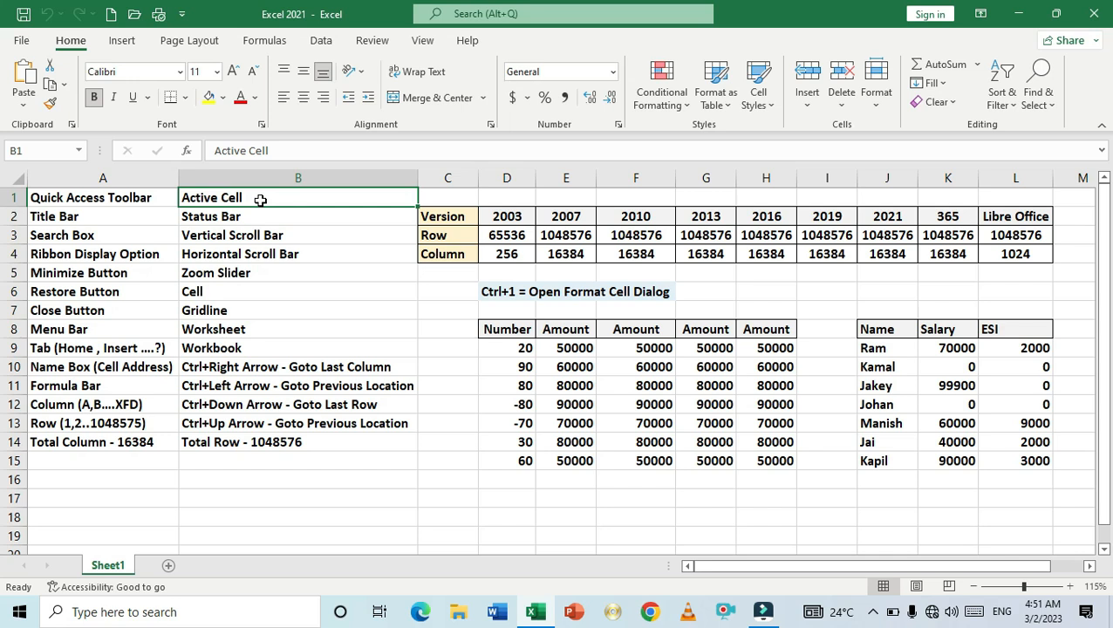
- Select the Status Bar label in B2 and zoom the sheet out, in and out again with the status-bar zoom controls
{"action": "key", "text": "Down"}
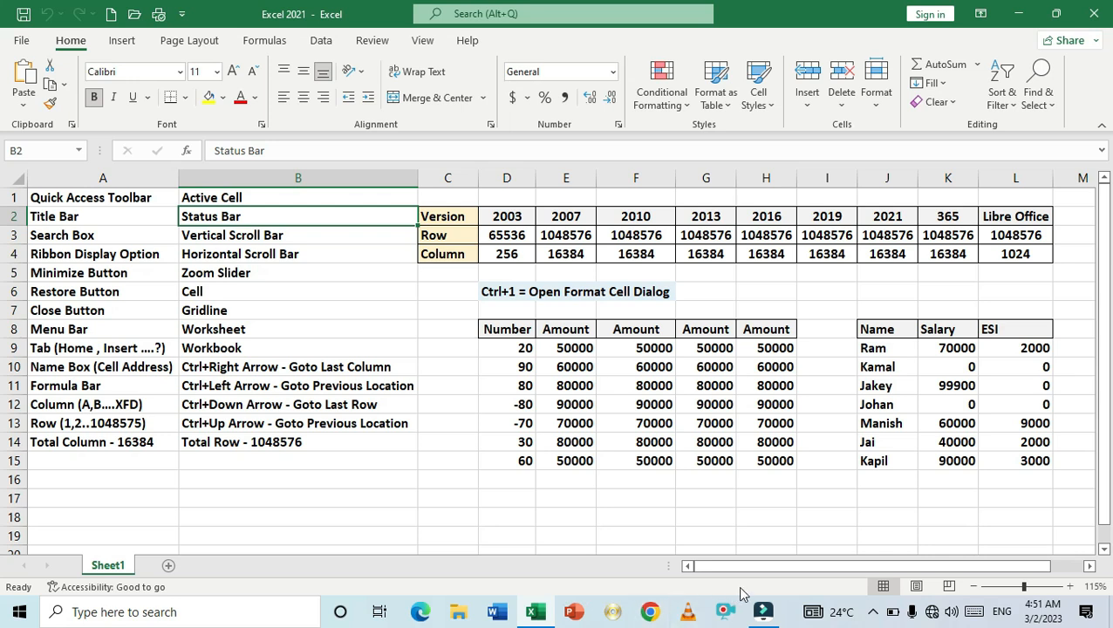
{"action": "left_click", "coordinate": [976, 590]}
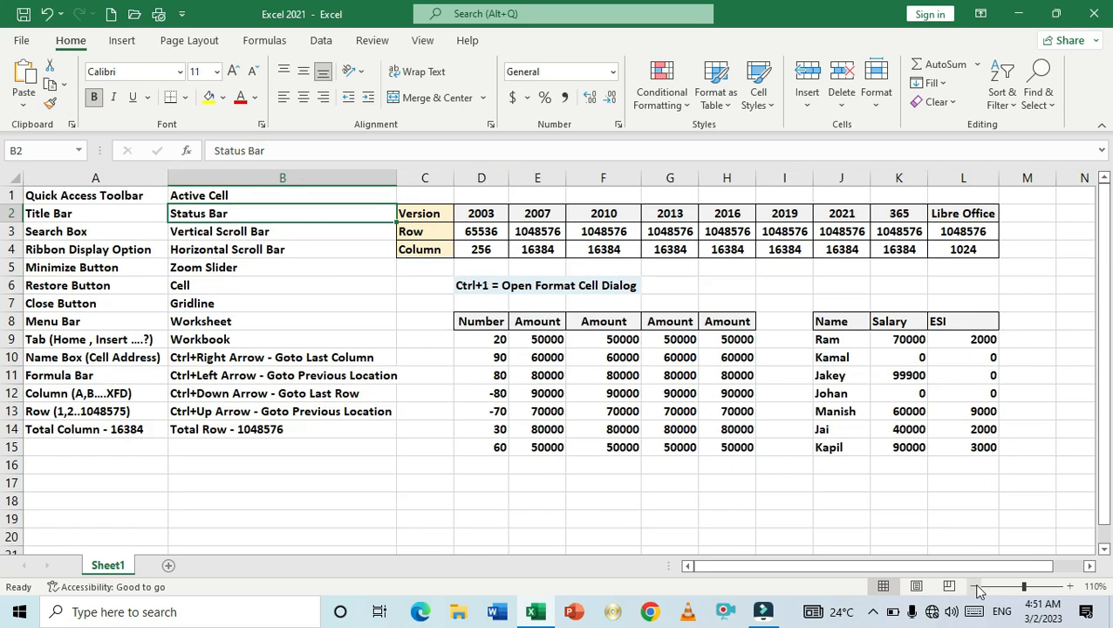
{"action": "left_click", "coordinate": [1072, 590]}
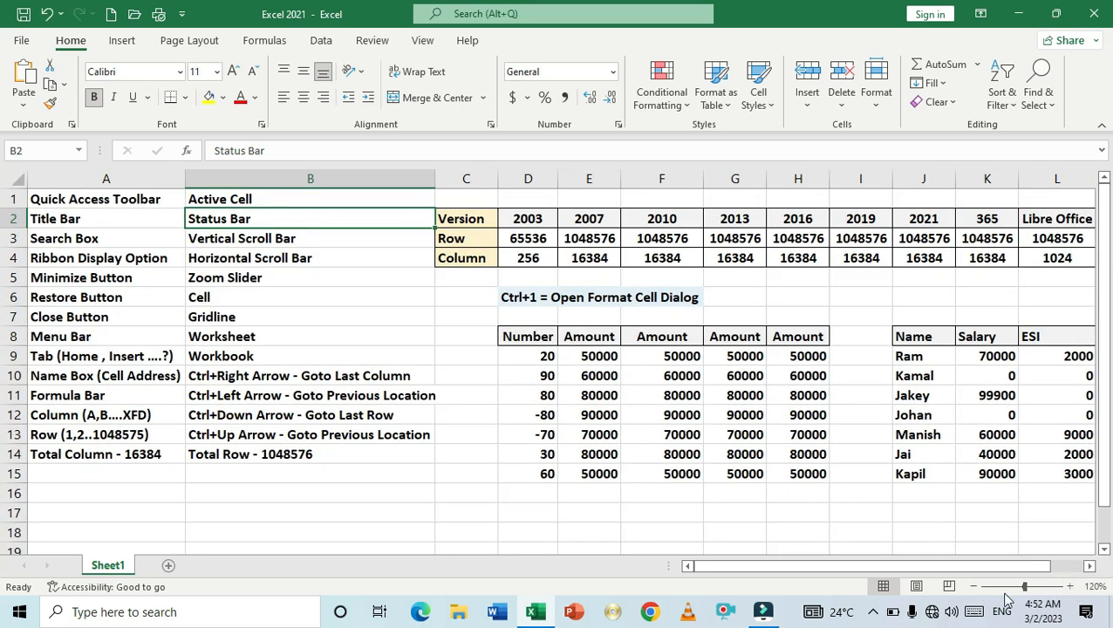
{"action": "left_click", "coordinate": [977, 590]}
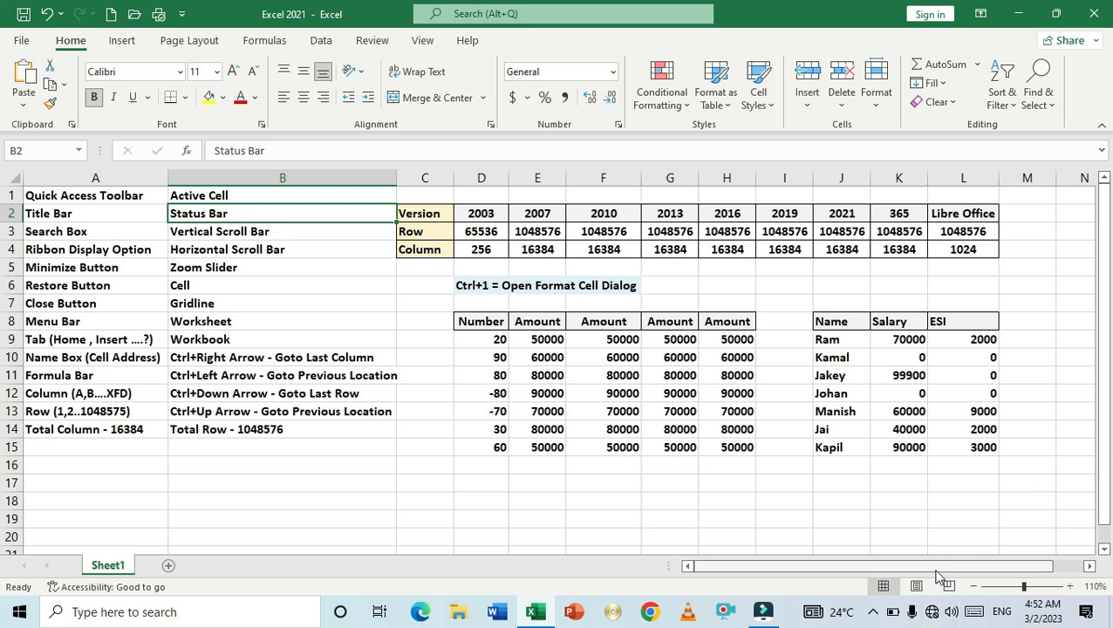
- Select the Vertical Scroll Bar label in B3, scroll the sheet with the vertical scroll bar and change the zoom
{"action": "left_click", "coordinate": [281, 244]}
{"action": "left_click", "coordinate": [280, 234]}
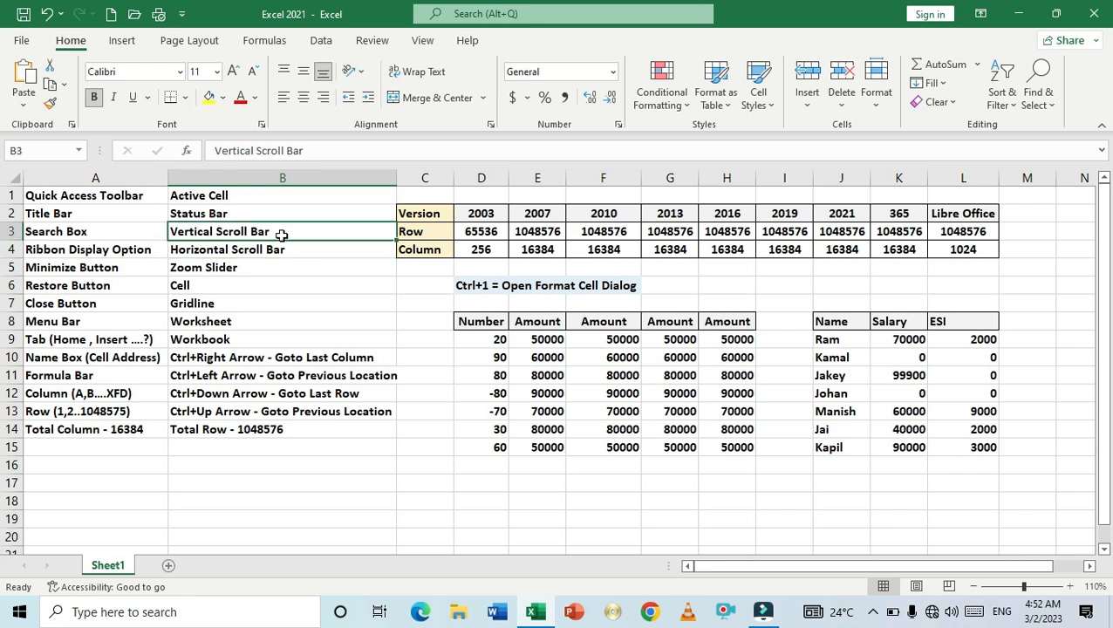
{"action": "left_click_drag", "start_coordinate": [1107, 248], "coordinate": [1099, 211]}
{"action": "left_click", "coordinate": [1070, 587]}
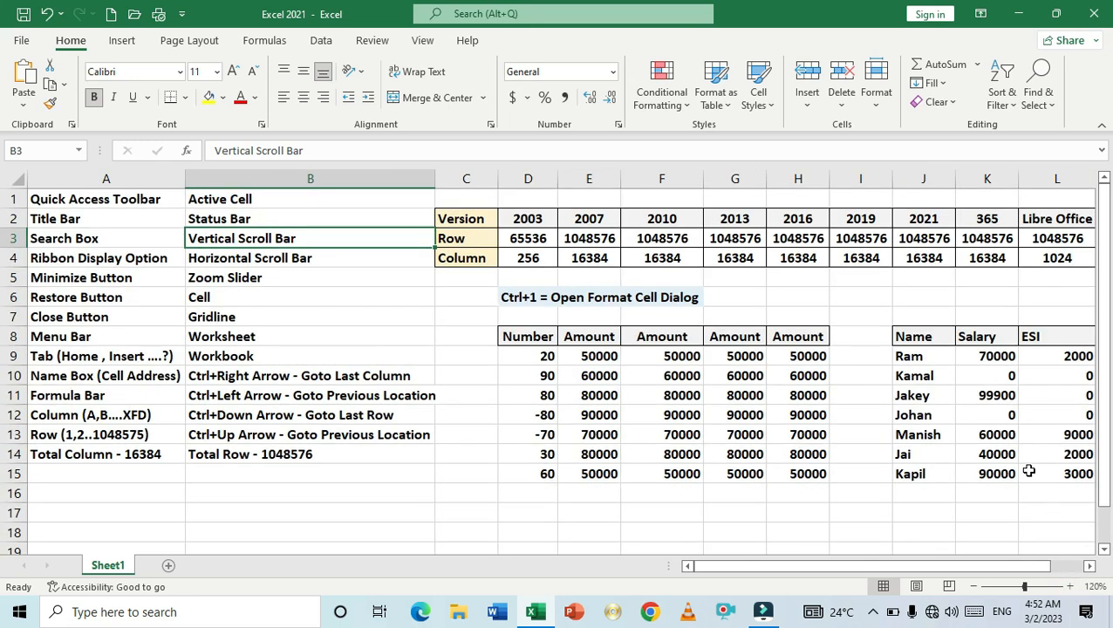
{"action": "scroll", "coordinate": [1029, 471], "scroll_direction": "down", "scroll_amount": 2}
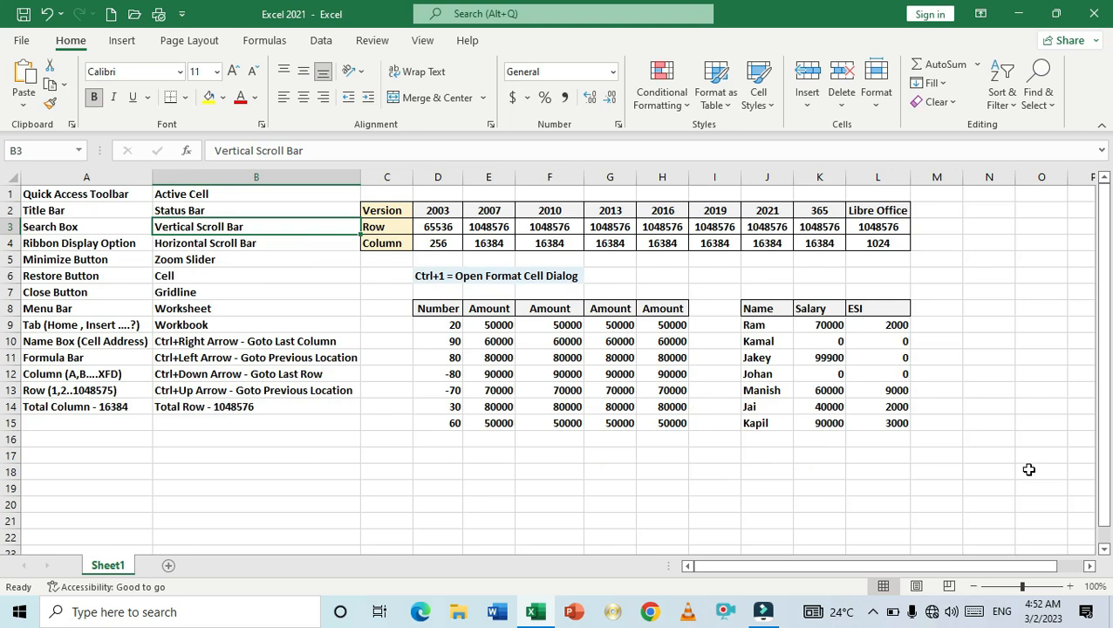
{"action": "scroll", "coordinate": [1029, 470], "scroll_direction": "up", "scroll_amount": 1}
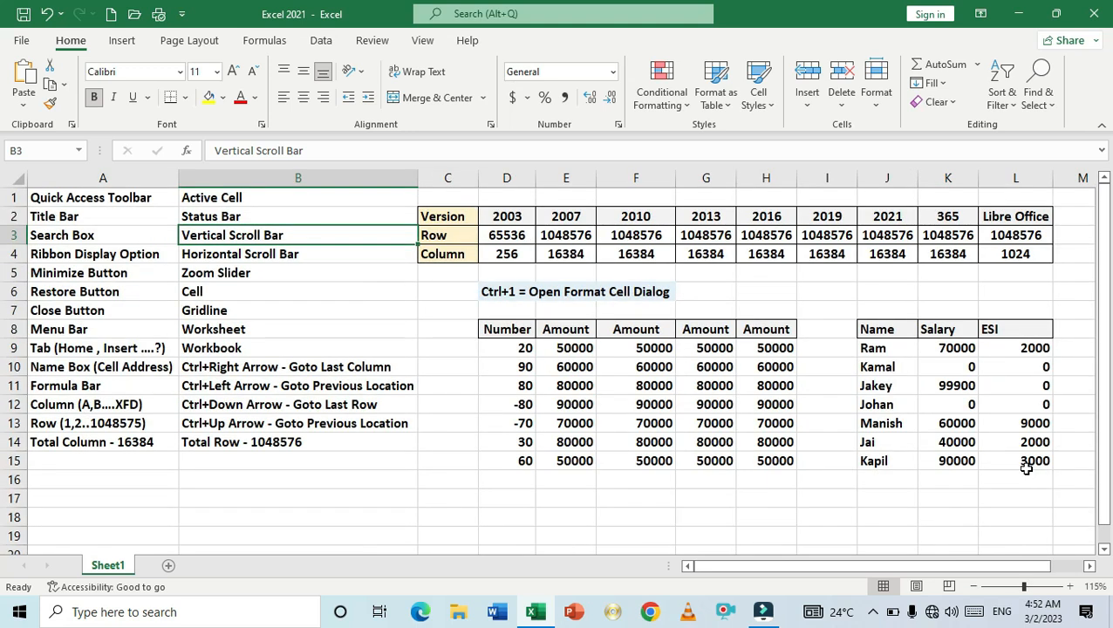
- Select the Horizontal Scroll Bar label in B4 and cell L17, then move the horizontal and vertical scroll bars
{"action": "key", "text": "Down"}
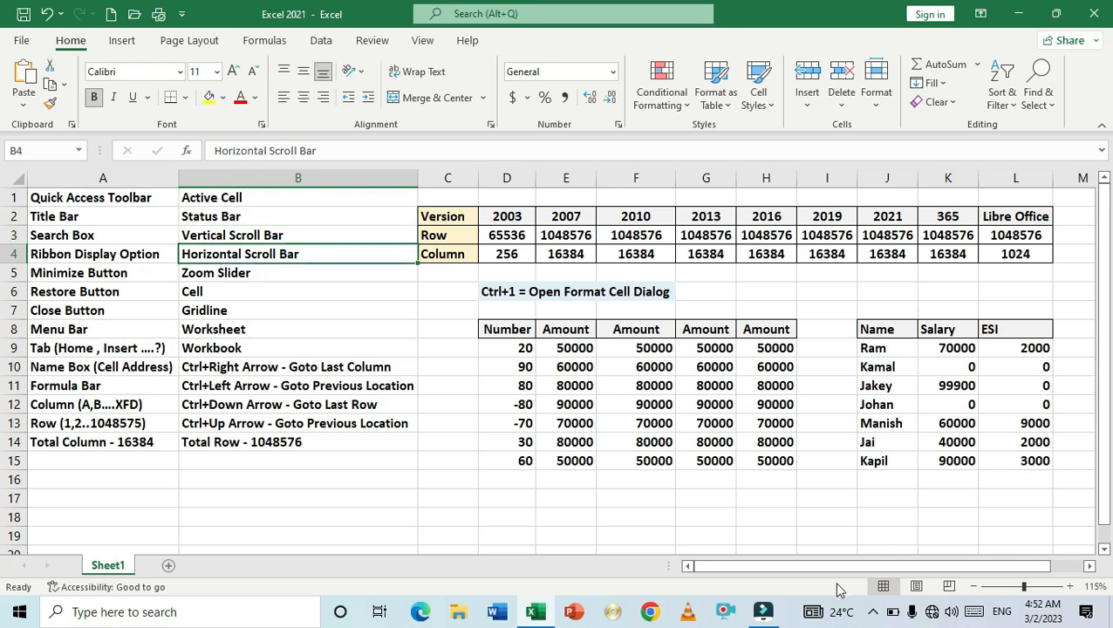
{"action": "mouse_move", "coordinate": [851, 575]}
{"action": "left_mouse_down"}
{"action": "mouse_move", "coordinate": [910, 573]}
{"action": "mouse_move", "coordinate": [838, 576]}
{"action": "left_mouse_up"}
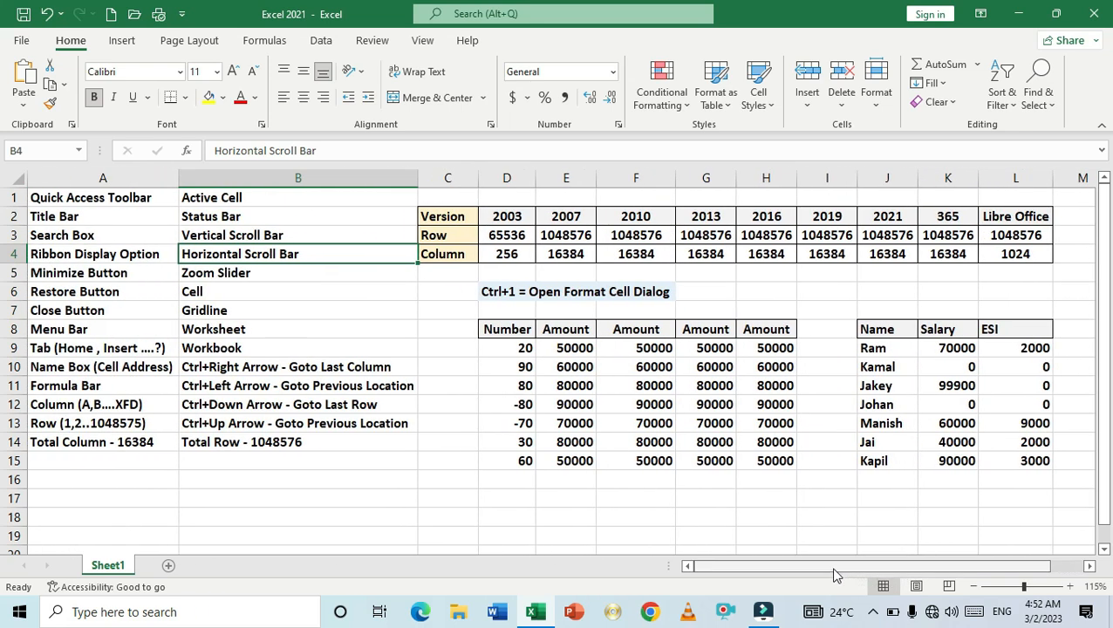
{"action": "left_click", "coordinate": [994, 495]}
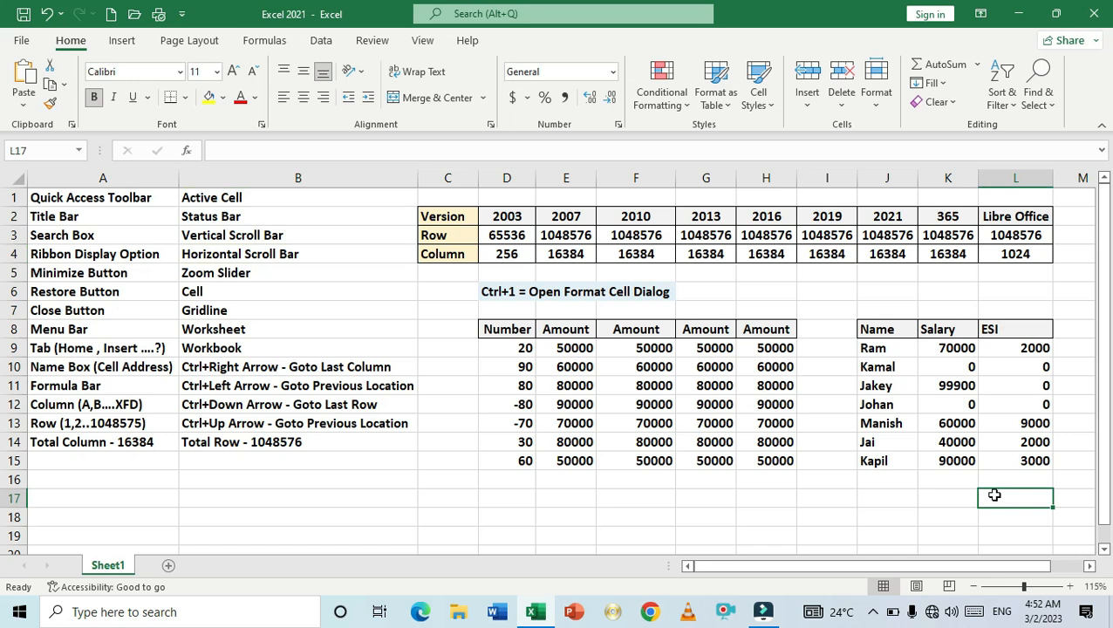
{"action": "mouse_move", "coordinate": [999, 571]}
{"action": "left_mouse_down"}
{"action": "mouse_move", "coordinate": [1043, 574]}
{"action": "mouse_move", "coordinate": [981, 579]}
{"action": "left_mouse_up"}
{"action": "left_click_drag", "start_coordinate": [1104, 238], "coordinate": [1106, 203]}
- Select the Zoom Slider label in B5 and demonstrate zooming out and in, returning to 115%
{"action": "left_click", "coordinate": [228, 269]}
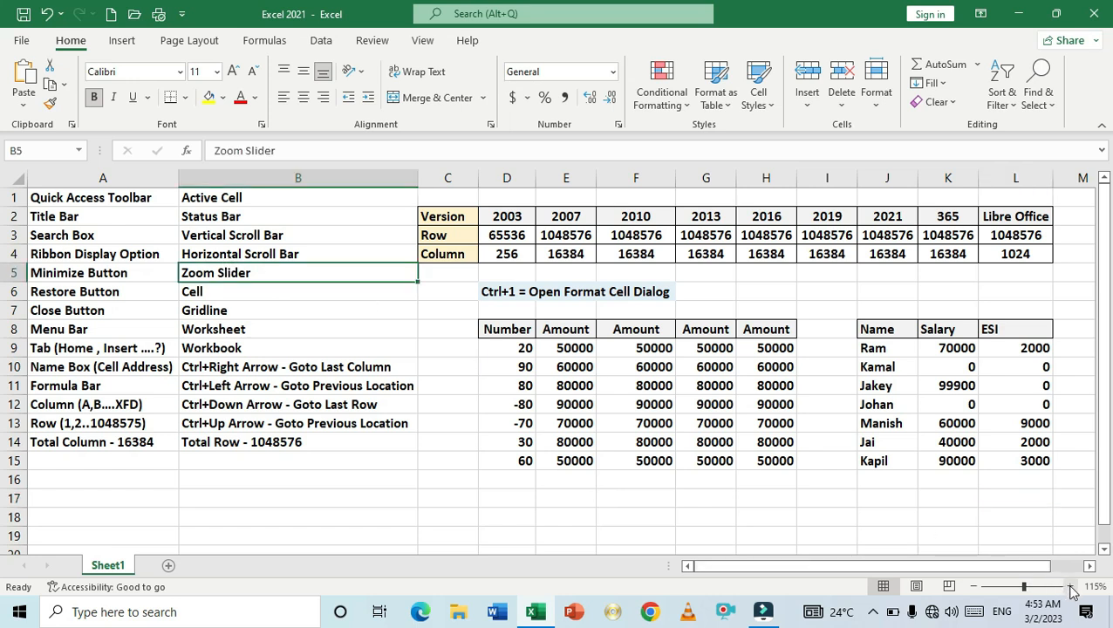
{"action": "left_click", "coordinate": [975, 587]}
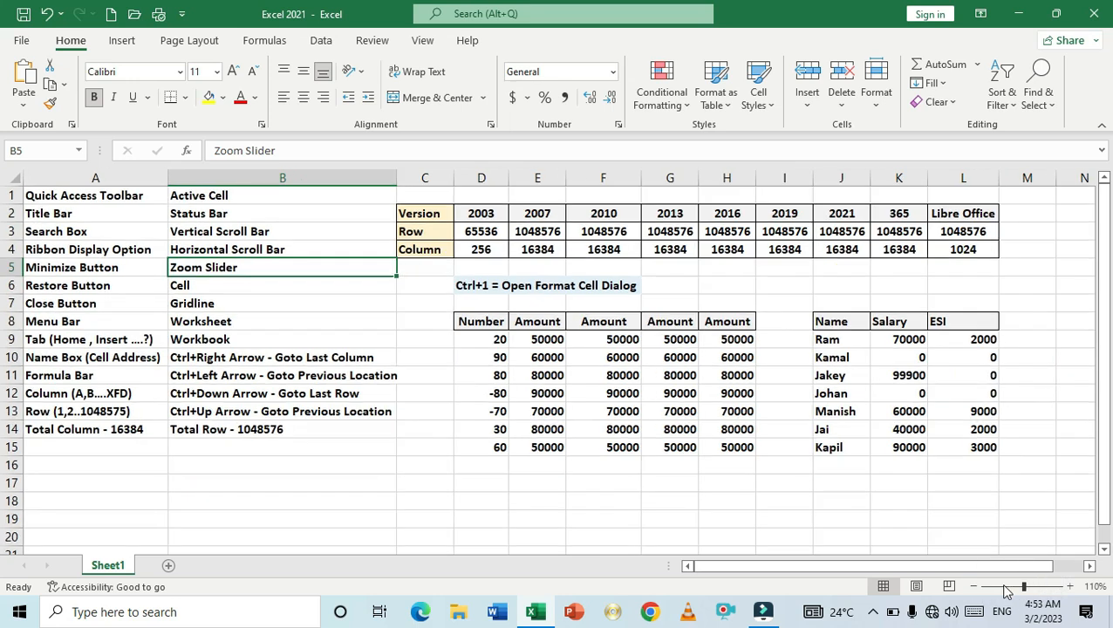
{"action": "left_click", "coordinate": [1069, 587]}
{"action": "left_click", "coordinate": [1070, 587]}
{"action": "left_click", "coordinate": [975, 587]}
{"action": "scroll", "coordinate": [1017, 339], "scroll_direction": "up", "scroll_amount": 1}
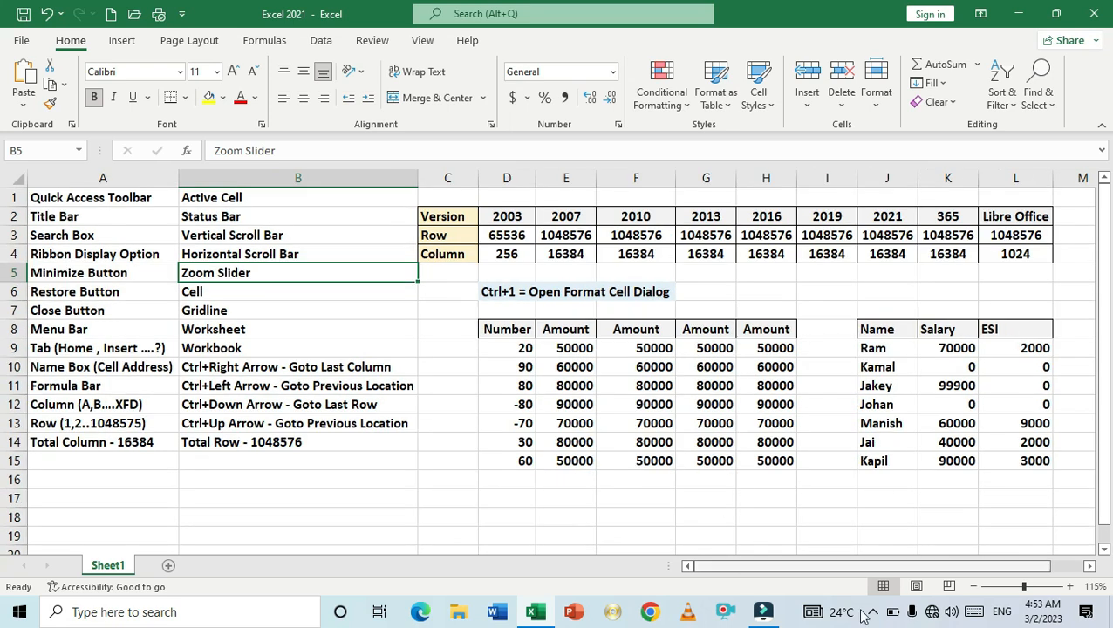
- Select the Cell label in B6, then select empty cells E17, F17, G17, D17 and B16 to show individual cells
{"action": "left_click", "coordinate": [300, 293]}
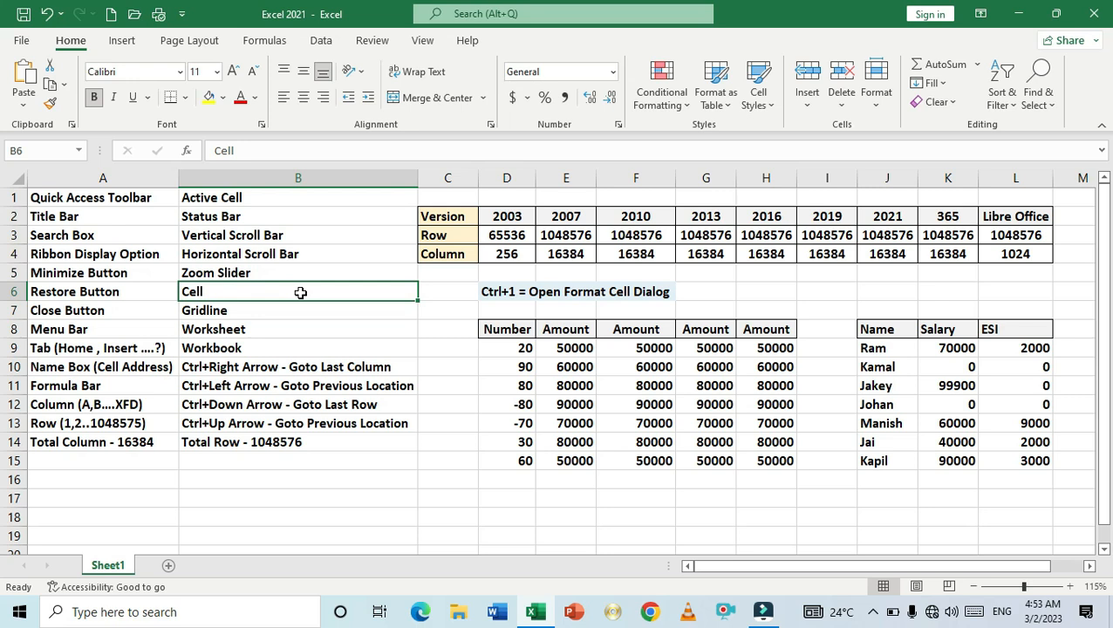
{"action": "left_click", "coordinate": [560, 499]}
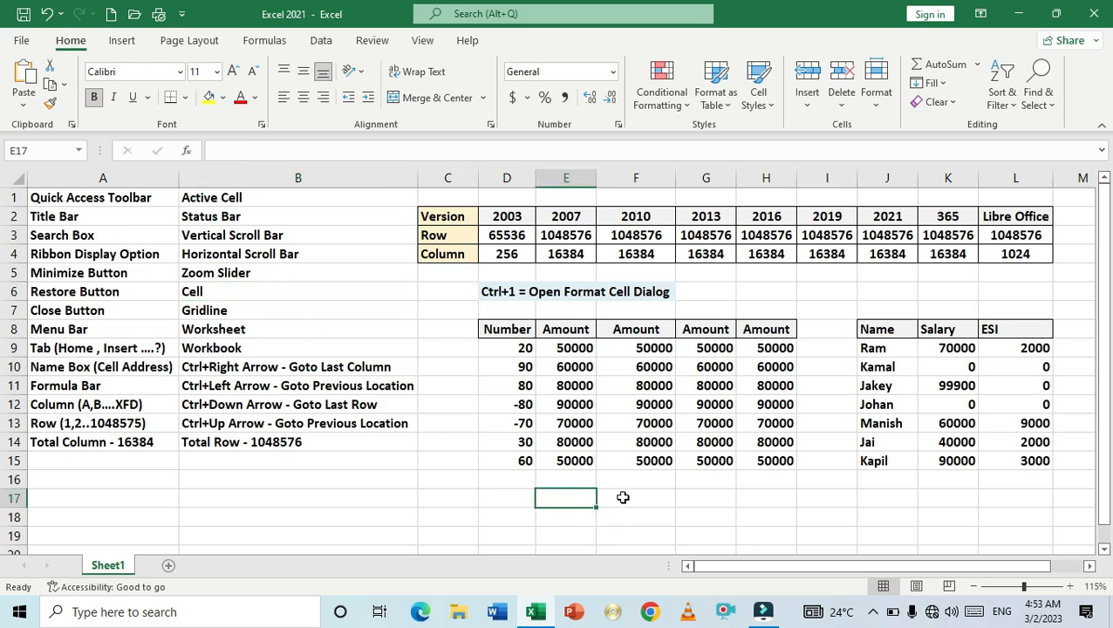
{"action": "left_click", "coordinate": [637, 498]}
{"action": "left_click", "coordinate": [701, 499]}
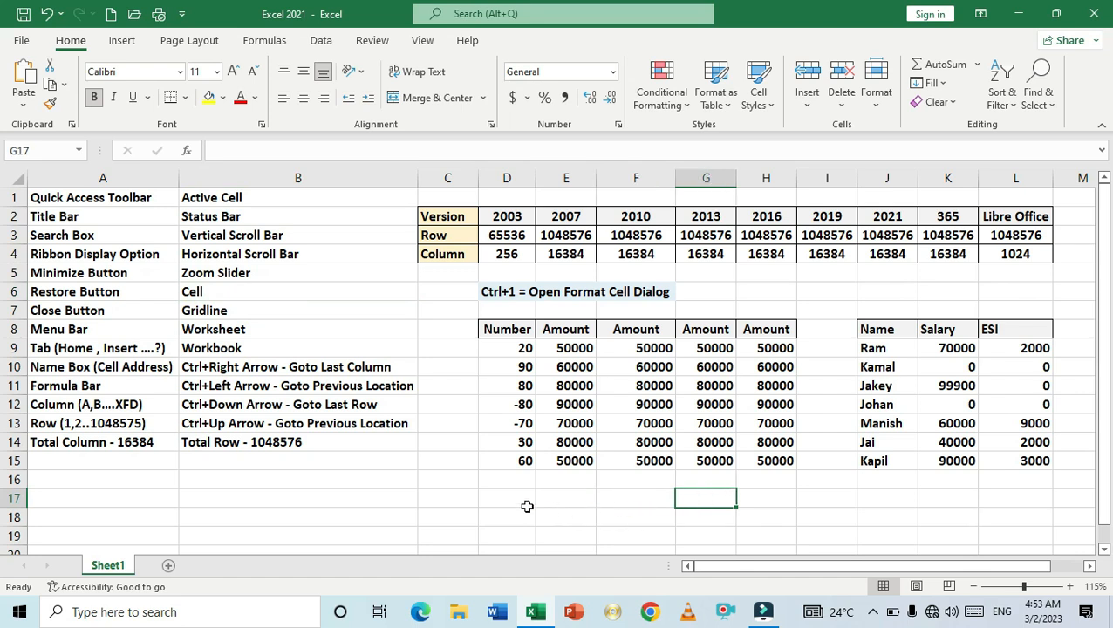
{"action": "left_click", "coordinate": [497, 497]}
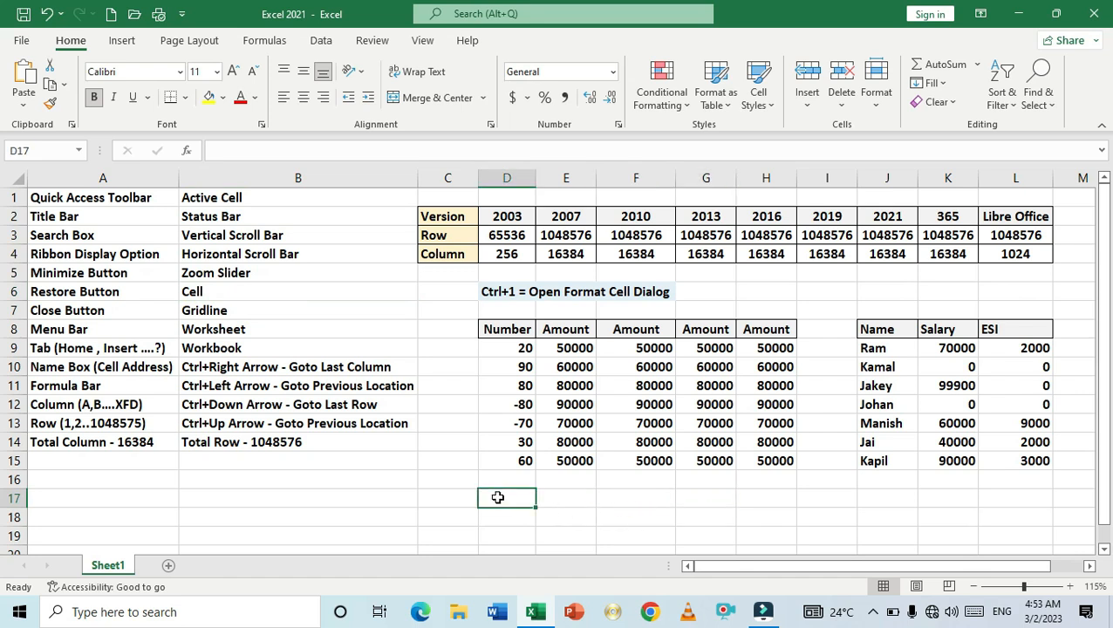
{"action": "left_click", "coordinate": [410, 479]}
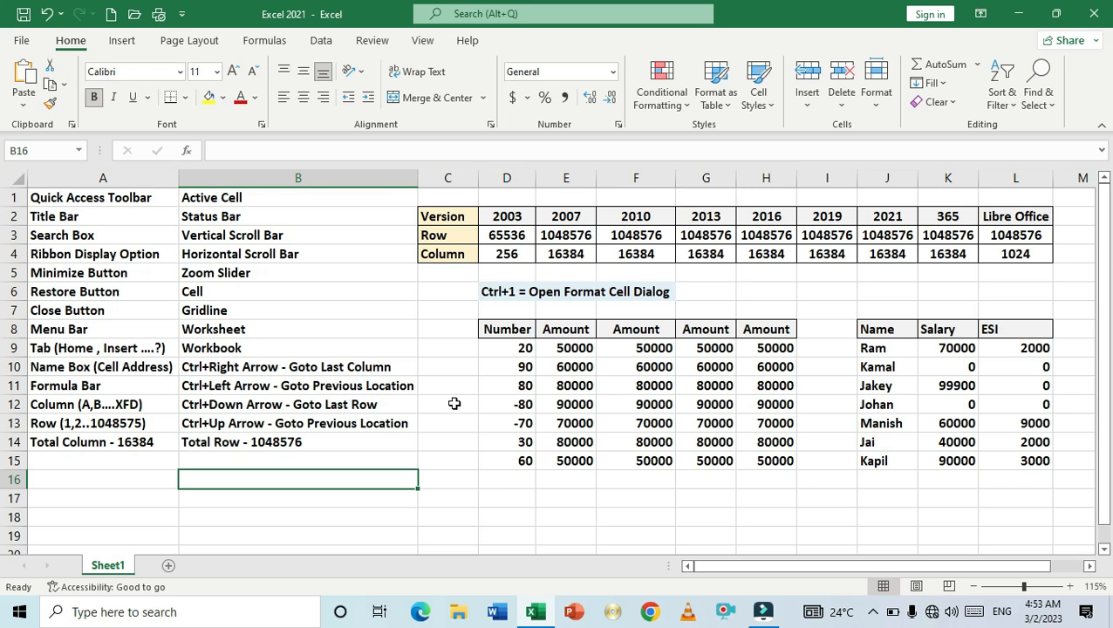
{"action": "scroll", "coordinate": [454, 404], "scroll_direction": "down", "scroll_amount": 1, "text": "ctrl"}
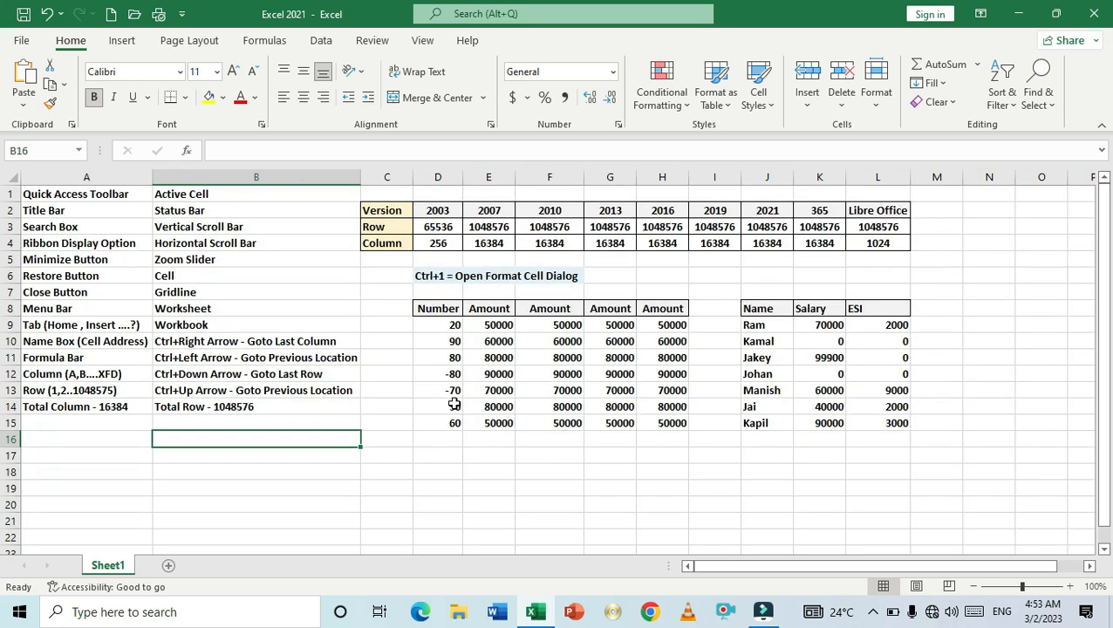
{"action": "scroll", "coordinate": [454, 403], "scroll_direction": "up", "scroll_amount": 1}
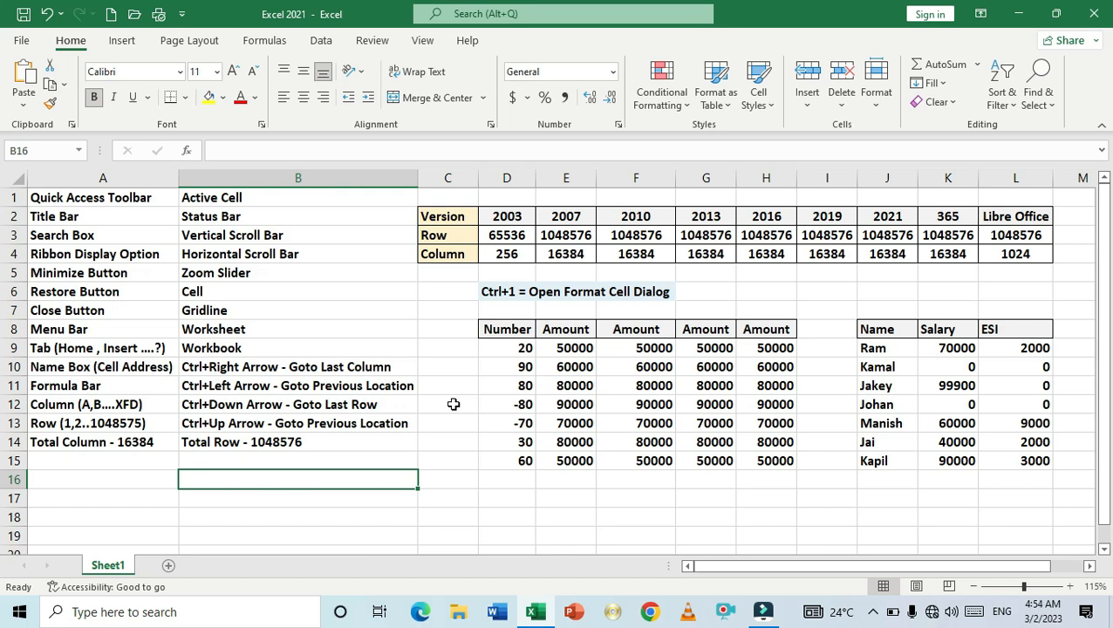
- Select the Gridline label in B7, then select cells C17, D17 and F18 to point out the gridlines
{"action": "left_click", "coordinate": [269, 308]}
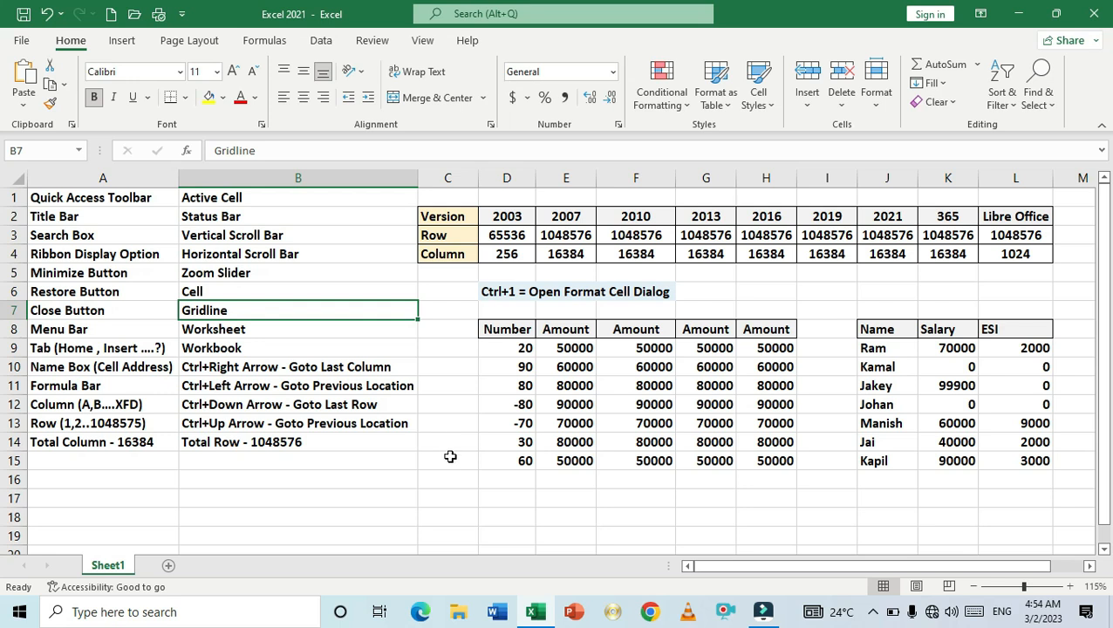
{"action": "left_click", "coordinate": [455, 498]}
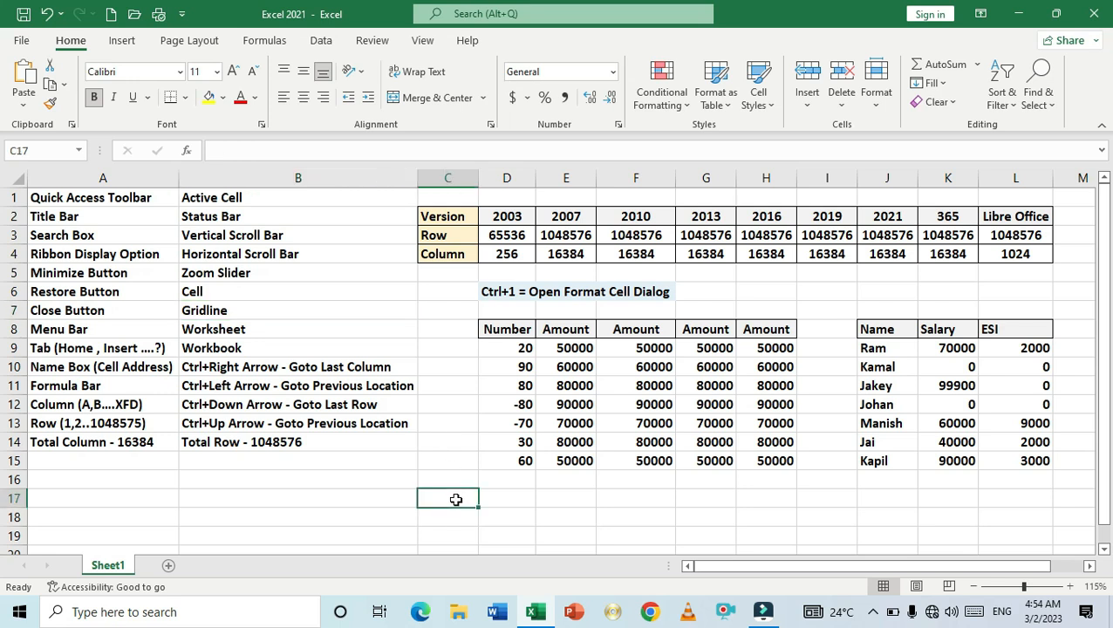
{"action": "left_click", "coordinate": [527, 500]}
{"action": "left_click", "coordinate": [607, 511]}
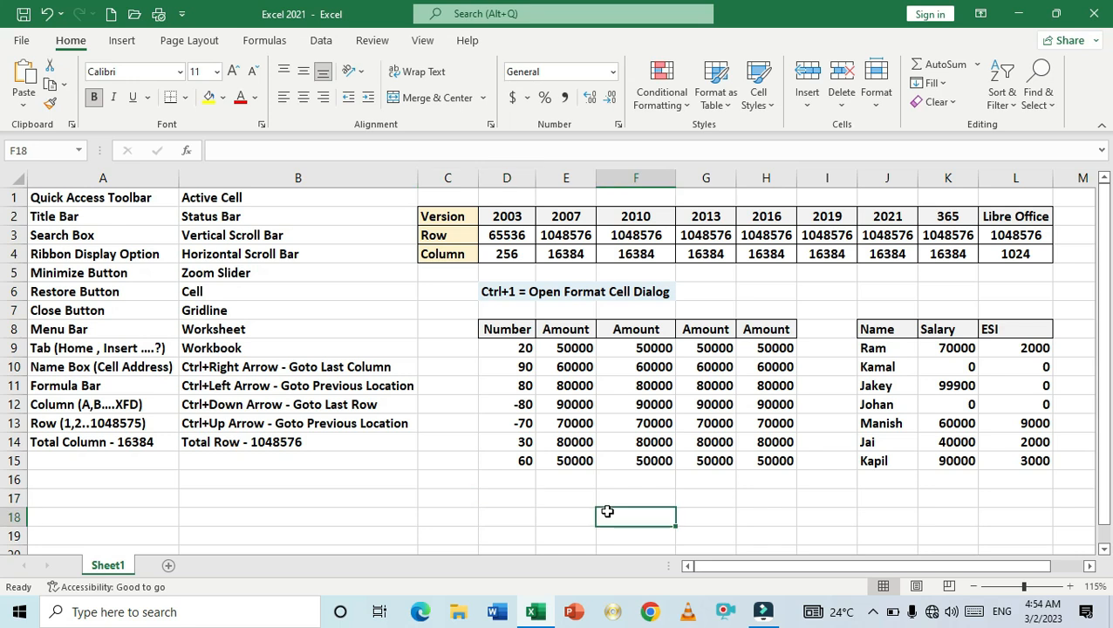
- Select the Worksheet label in B8, add a new worksheet Sheet2, and switch back to Sheet1
{"action": "left_click", "coordinate": [251, 329]}
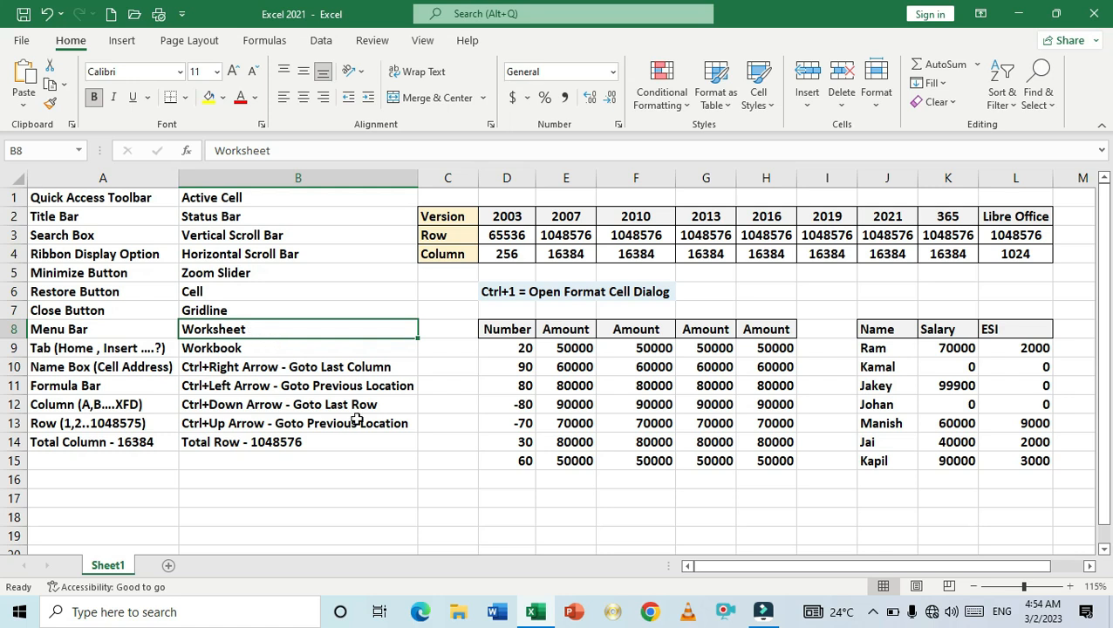
{"action": "left_click", "coordinate": [419, 485]}
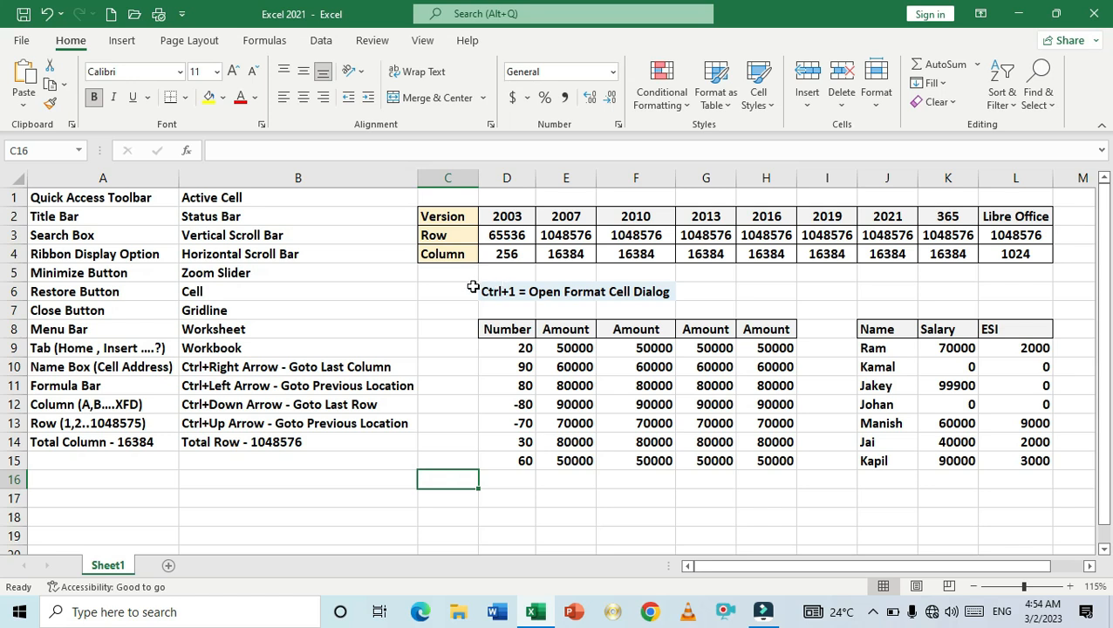
{"action": "left_click", "coordinate": [169, 567]}
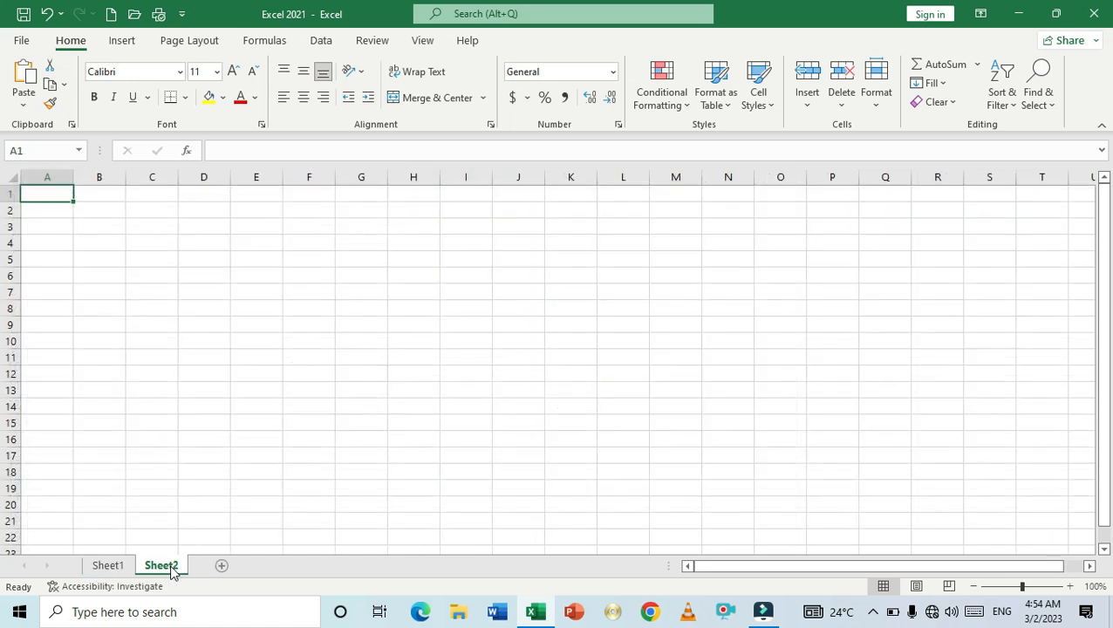
{"action": "left_click", "coordinate": [122, 567]}
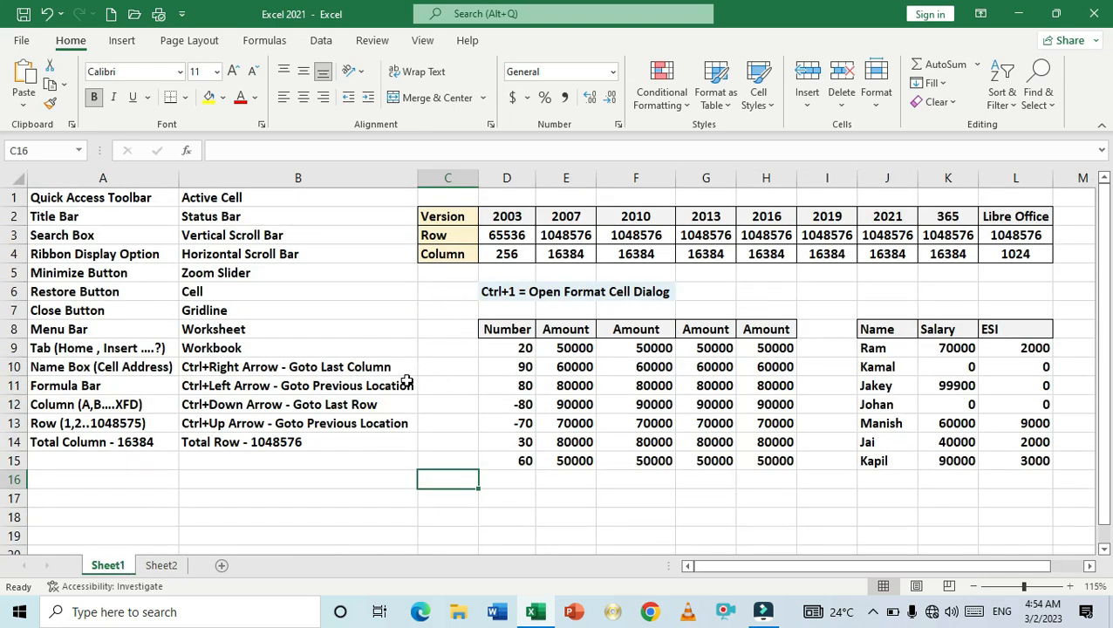
- Select the Ctrl+Right Arrow label in B10, then from C18 jump to the last column XFD and back to column A
{"action": "left_click", "coordinate": [283, 370]}
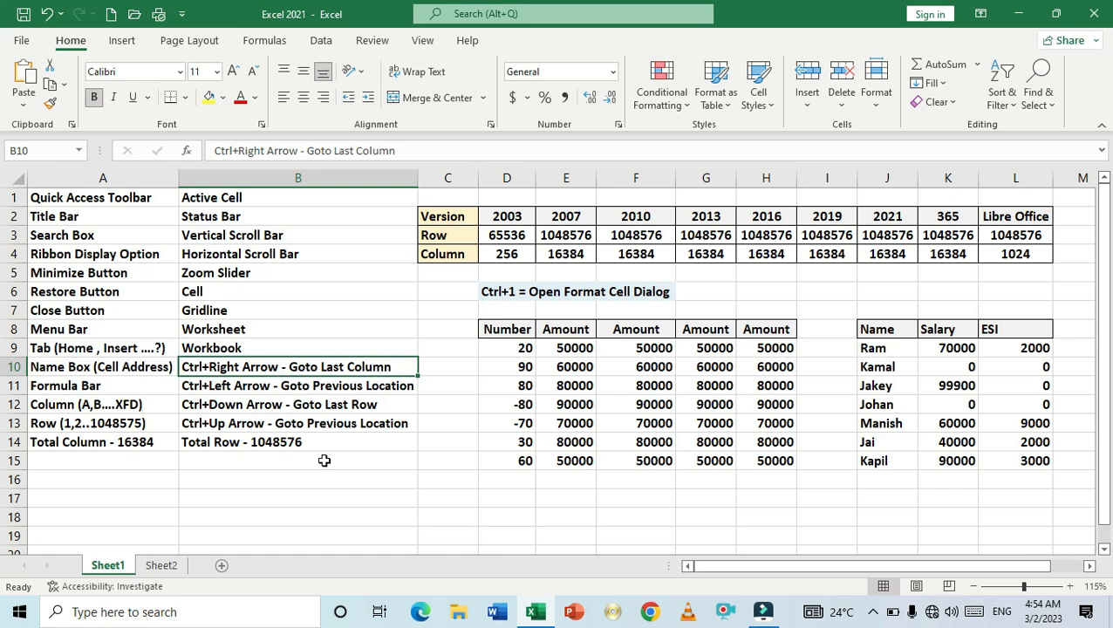
{"action": "left_click", "coordinate": [458, 516]}
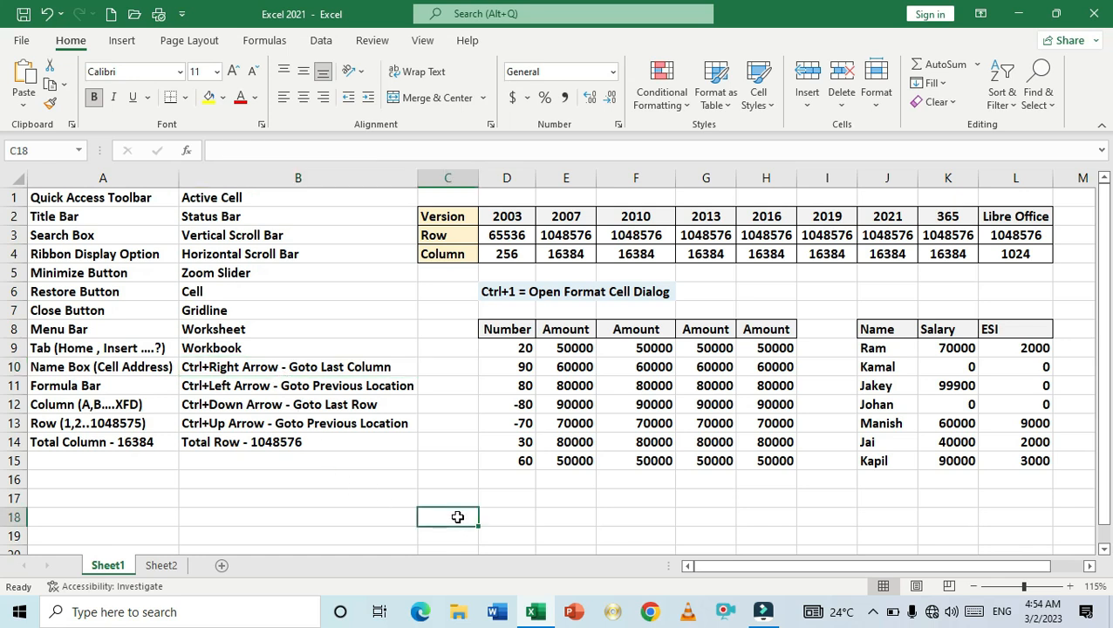
{"action": "key", "text": "ctrl+Right"}
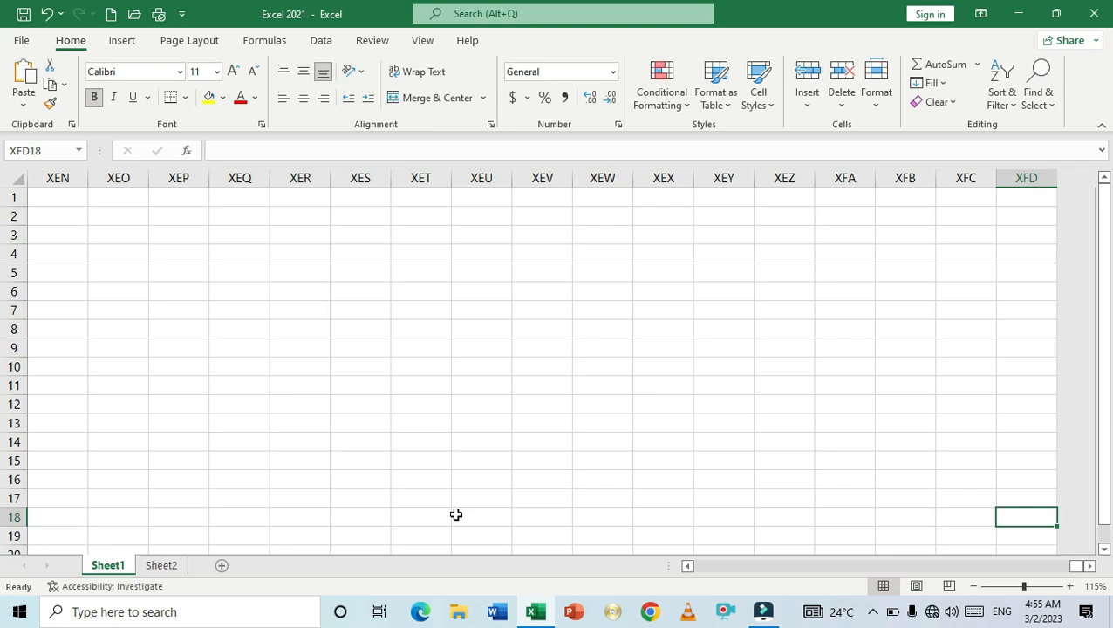
{"action": "key", "text": "ctrl+Left"}
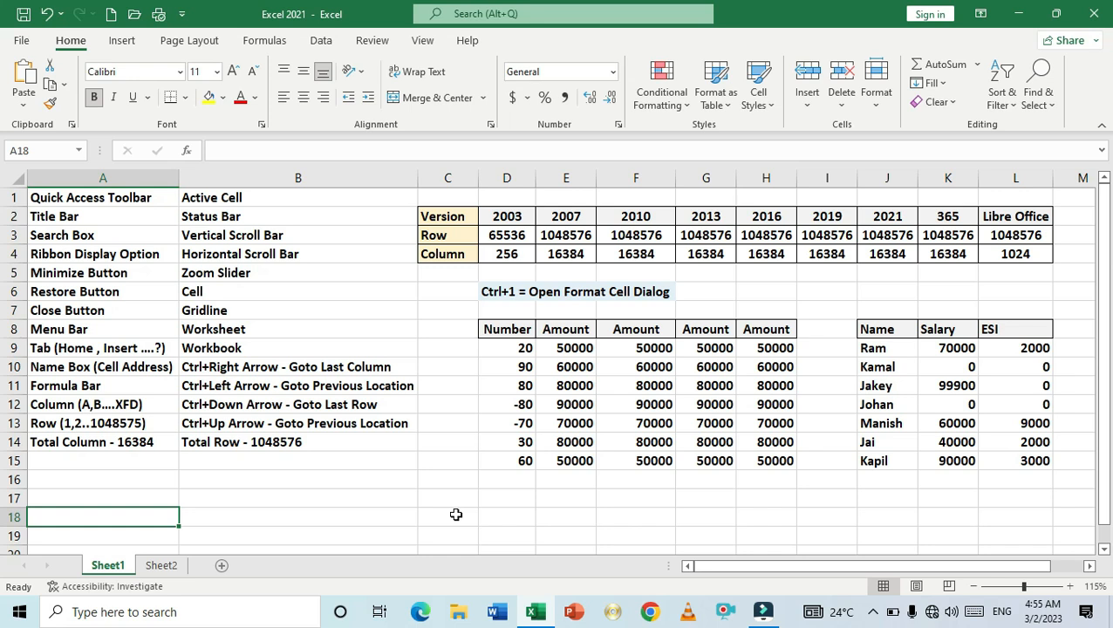
- Select the Ctrl+Down Arrow label in B12, then from B17 jump to the last row 1048576
{"action": "left_click", "coordinate": [351, 408]}
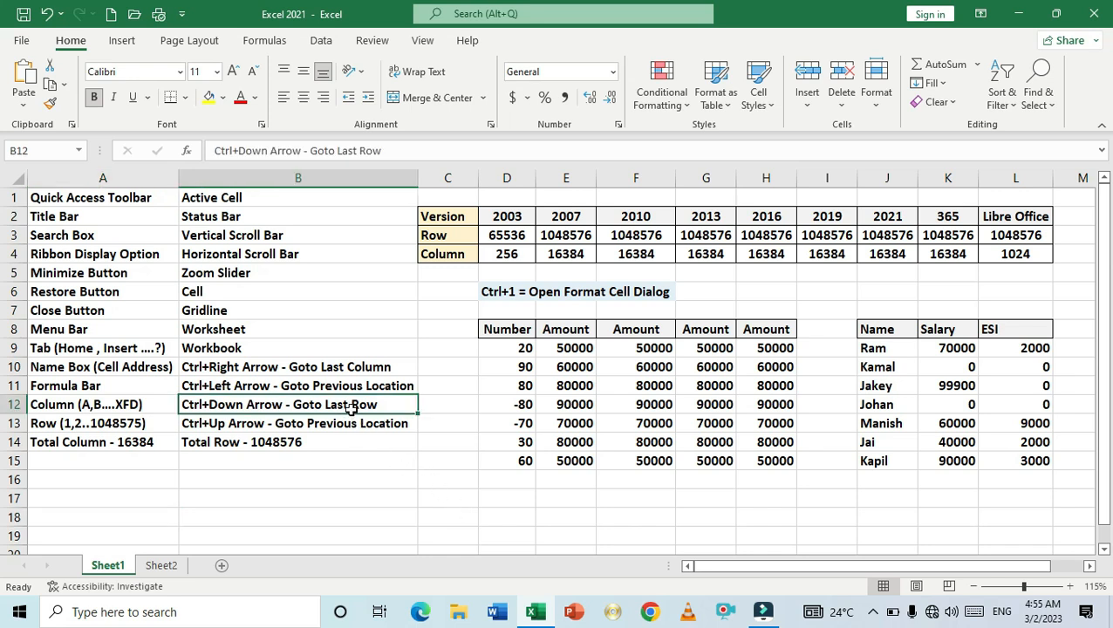
{"action": "left_click", "coordinate": [358, 503]}
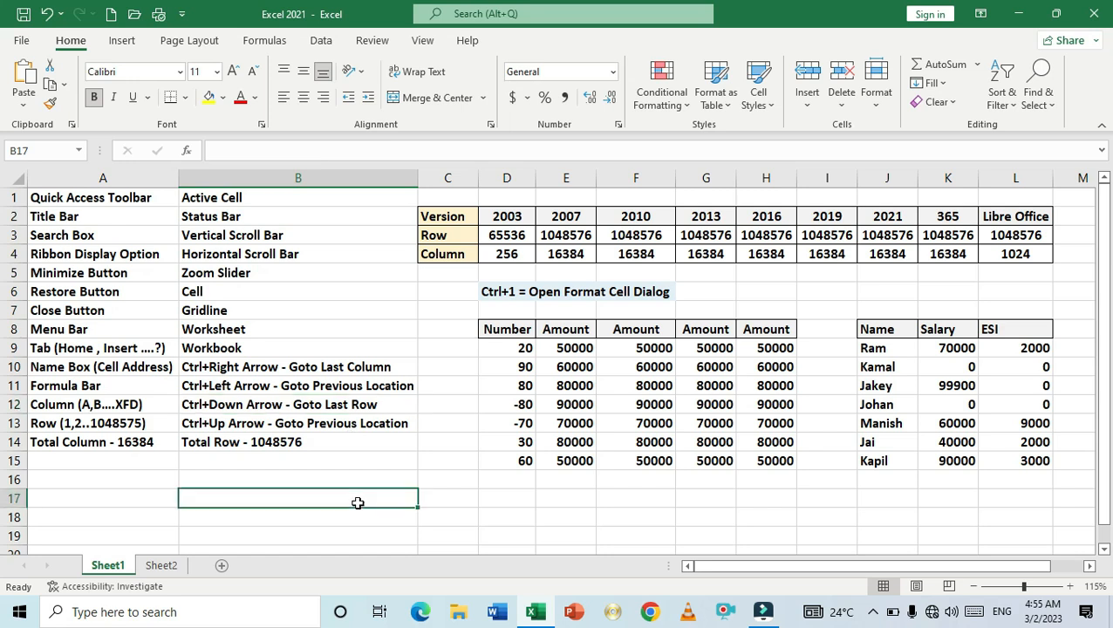
{"action": "key", "text": "ctrl+Down"}
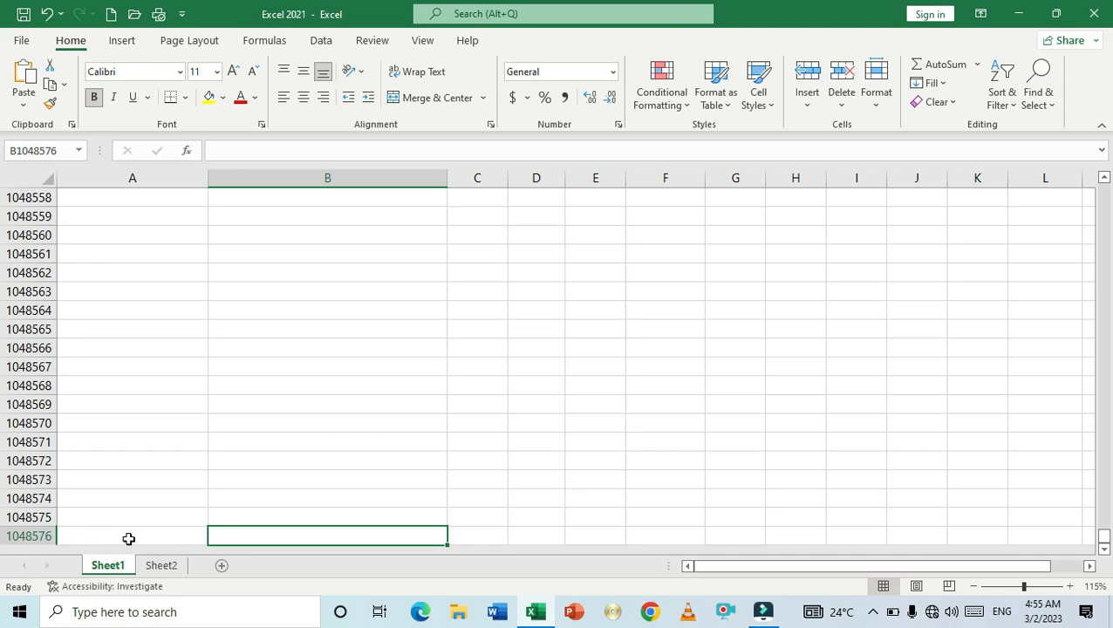
- Jump back up to the data region and move through column B to select the Ctrl+Up Arrow label in B13
{"action": "key", "text": "ctrl+Up"}
{"action": "key", "text": "Up"}
{"action": "key", "text": "Up"}
{"action": "key", "text": "Up"}
{"action": "key", "text": "Up"}
{"action": "key", "text": "Up"}
{"action": "key", "text": "Up"}
{"action": "key", "text": "Up"}
{"action": "key", "text": "Up"}
{"action": "key", "text": "Up"}
{"action": "key", "text": "Up"}
{"action": "key", "text": "Up"}
{"action": "key", "text": "Up"}
{"action": "key", "text": "Up"}
{"action": "key", "text": "Down"}
{"action": "key", "text": "Down"}
{"action": "key", "text": "Down"}
{"action": "key", "text": "Down"}
{"action": "key", "text": "Down"}
{"action": "key", "text": "Down"}
{"action": "key", "text": "Down"}
{"action": "key", "text": "Down"}
{"action": "key", "text": "Down"}
{"action": "key", "text": "Down"}
{"action": "key", "text": "Down"}
- Move to the Total Row label in B14 and select the entire worksheet
{"action": "key", "text": "Down"}
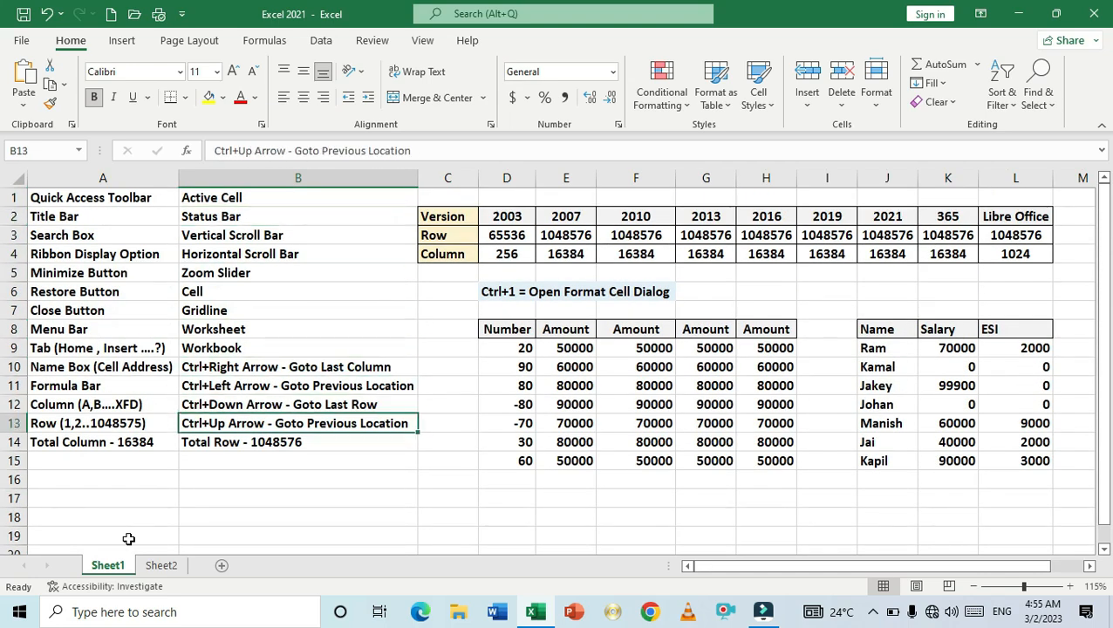
{"action": "key", "text": "Down"}
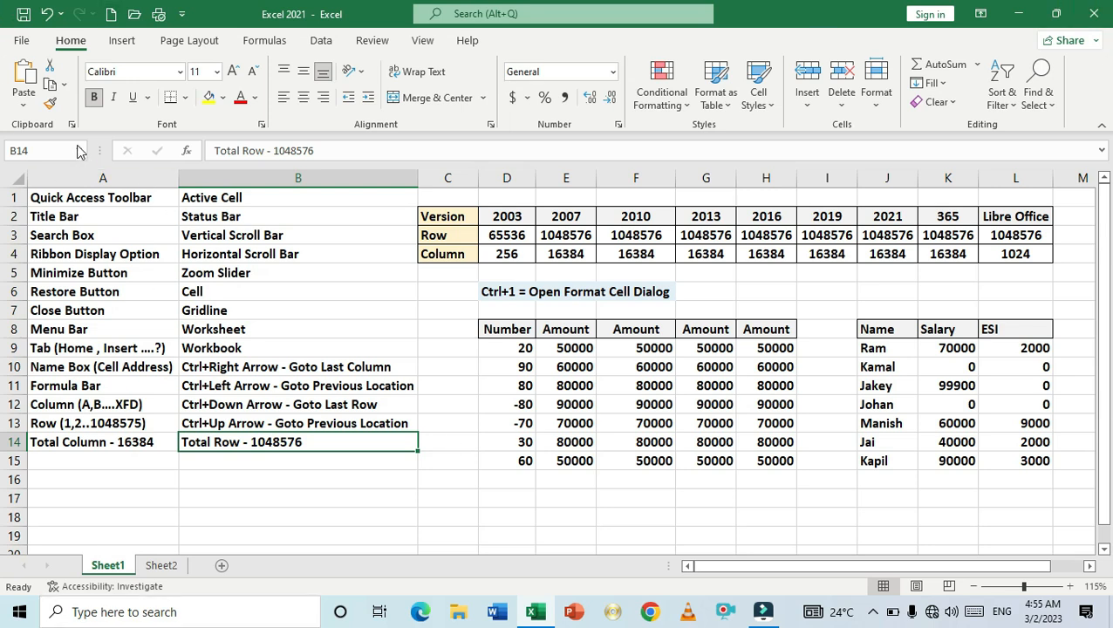
{"action": "left_click_drag", "start_coordinate": [90, 149], "coordinate": [135, 145]}
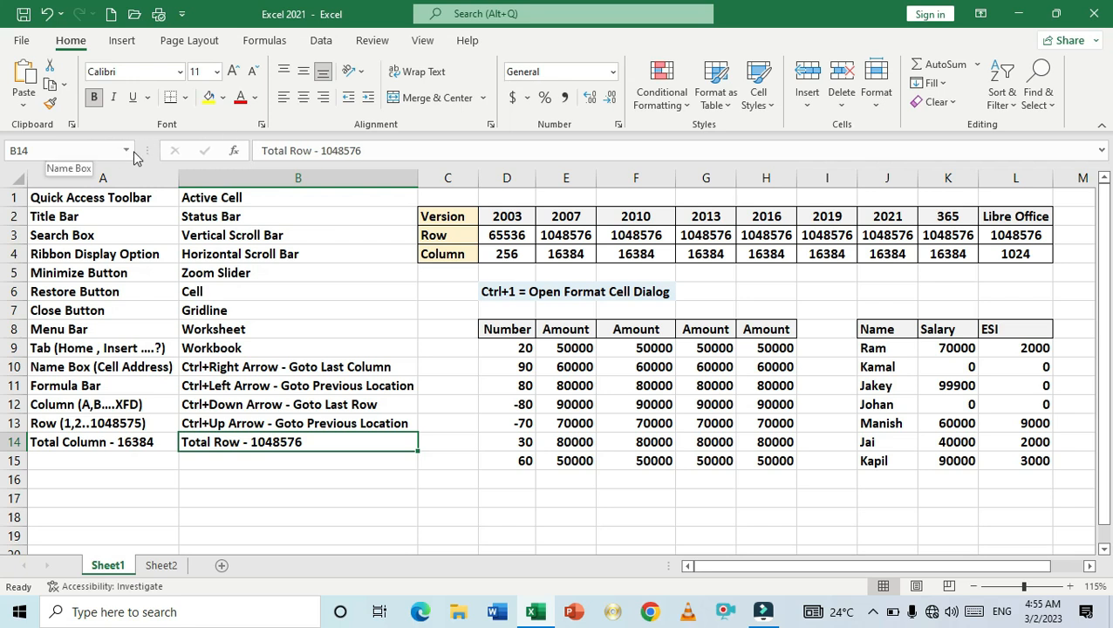
{"action": "left_click", "coordinate": [18, 180]}
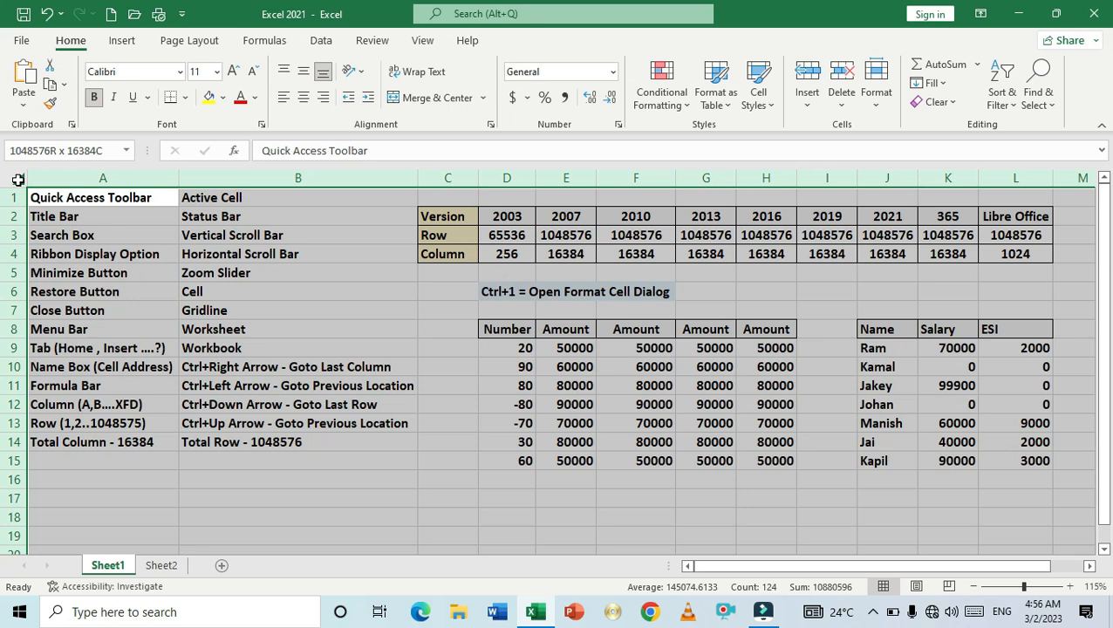
- Step across the version headers in row 2 from 2003 to Libre Office
{"action": "left_click", "coordinate": [325, 253]}
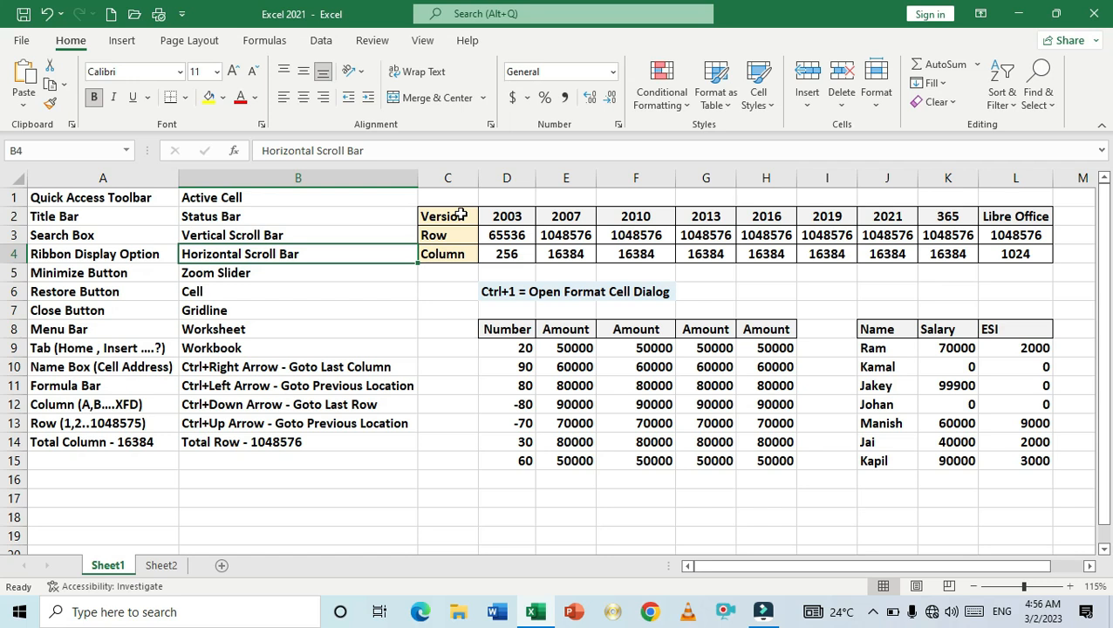
{"action": "left_click", "coordinate": [507, 219]}
{"action": "left_click", "coordinate": [568, 219]}
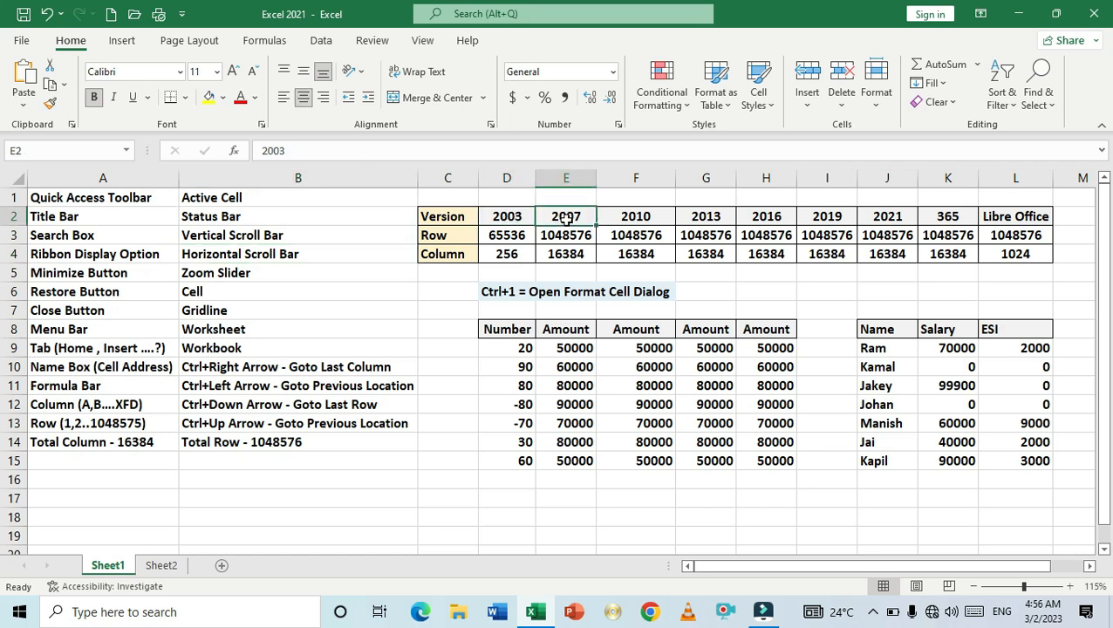
{"action": "left_click", "coordinate": [624, 218]}
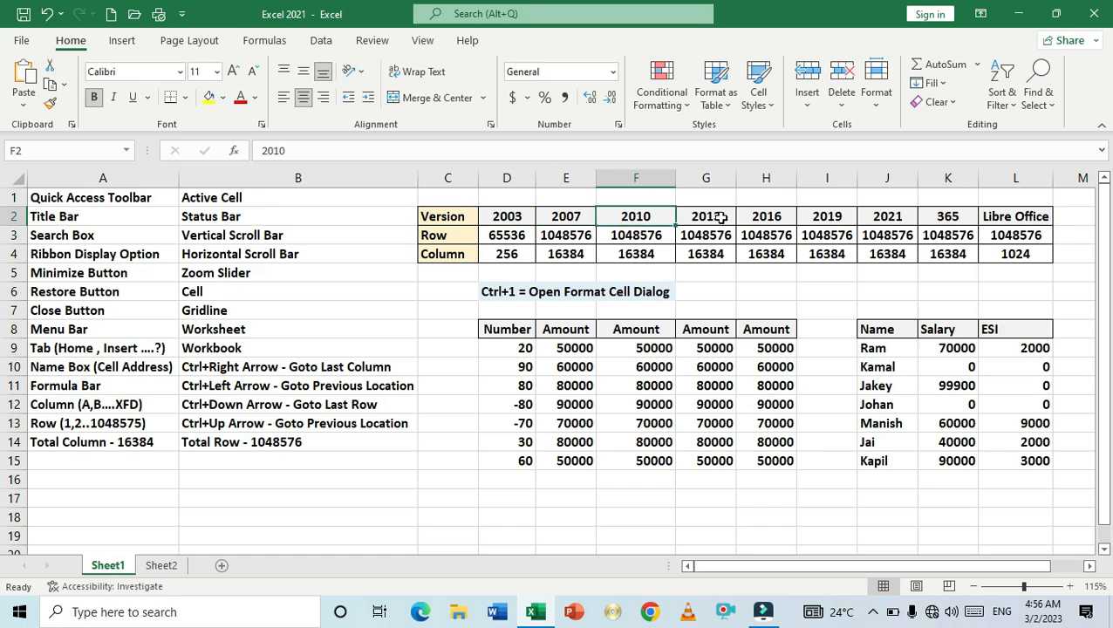
{"action": "left_click", "coordinate": [720, 219]}
{"action": "left_click", "coordinate": [776, 220]}
{"action": "left_click", "coordinate": [805, 218]}
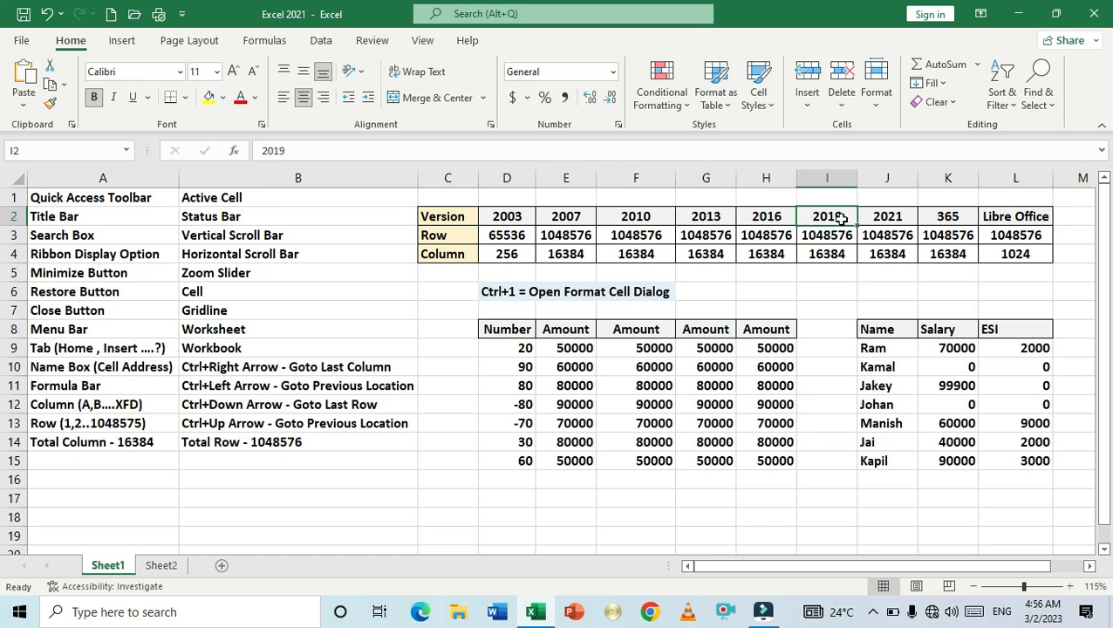
{"action": "left_click", "coordinate": [887, 221]}
{"action": "left_click", "coordinate": [939, 219]}
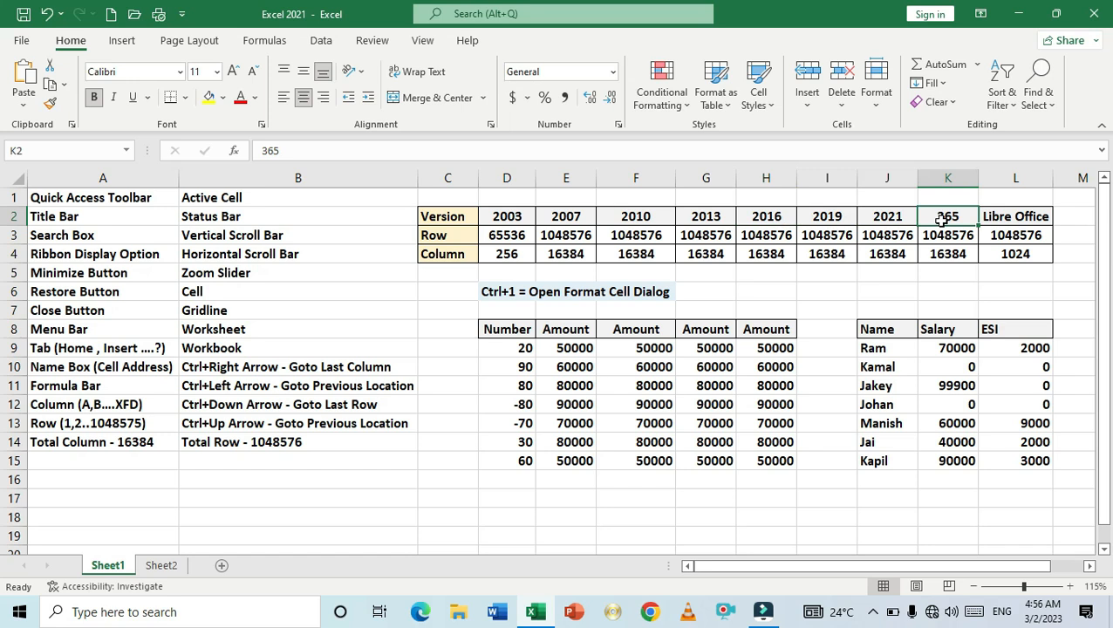
{"action": "left_click", "coordinate": [1005, 219]}
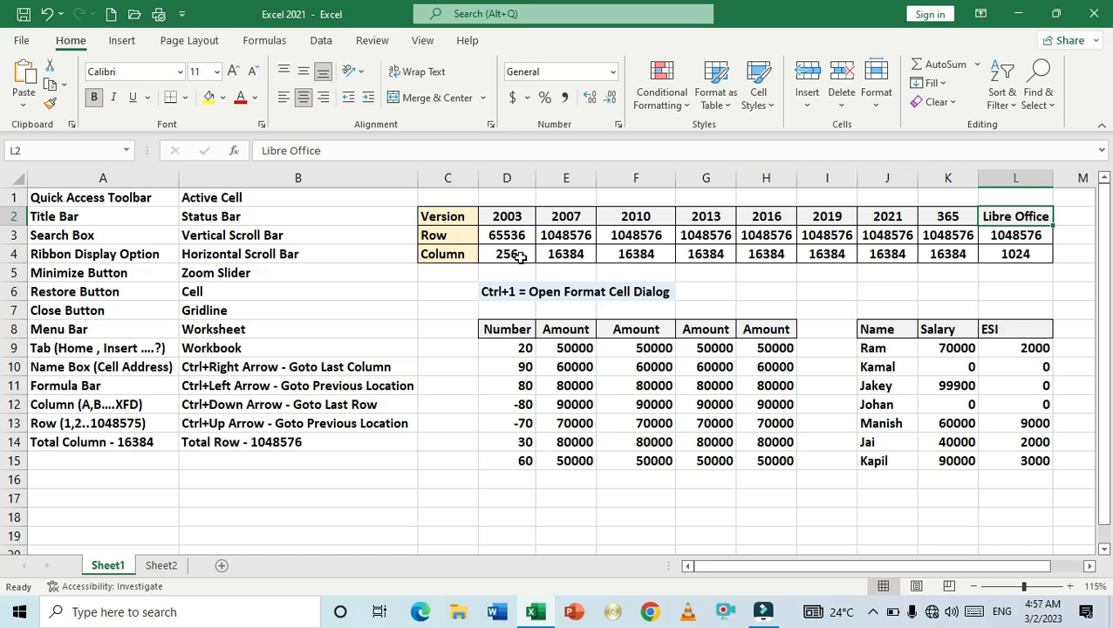
- Go through the version headers again from 2007 to Libre Office
{"action": "left_click", "coordinate": [566, 216]}
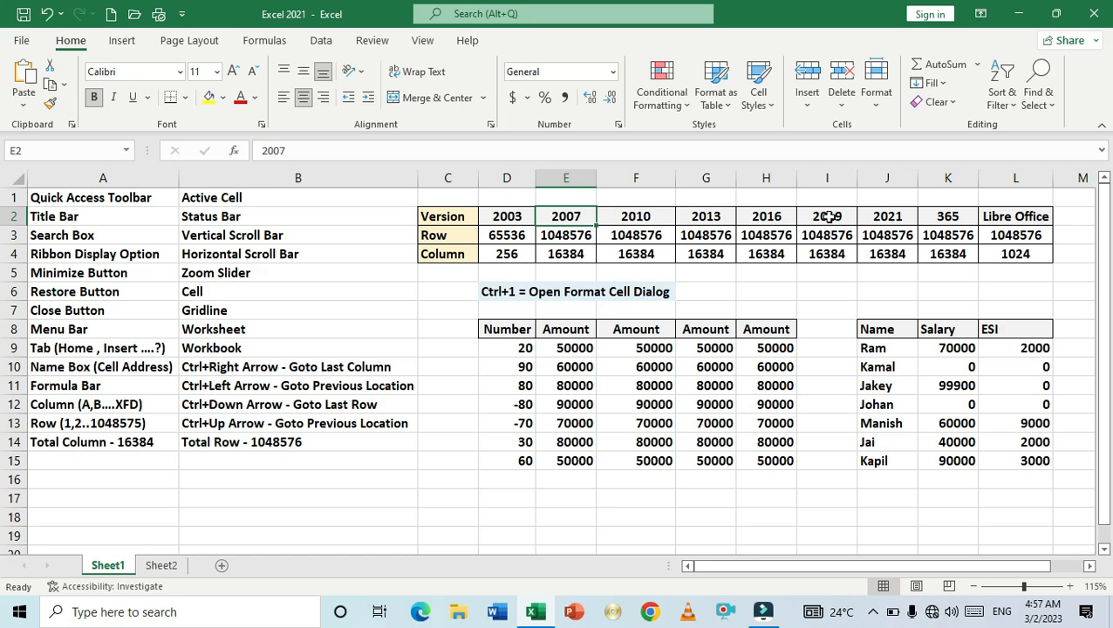
{"action": "left_click", "coordinate": [636, 218]}
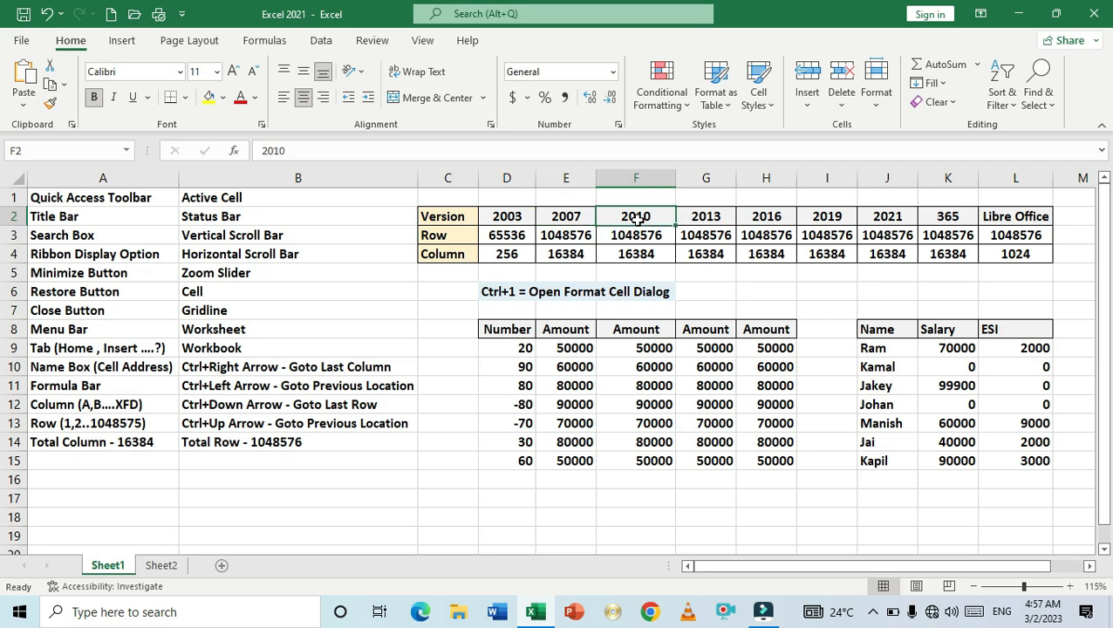
{"action": "left_click", "coordinate": [704, 216]}
{"action": "left_click", "coordinate": [769, 216]}
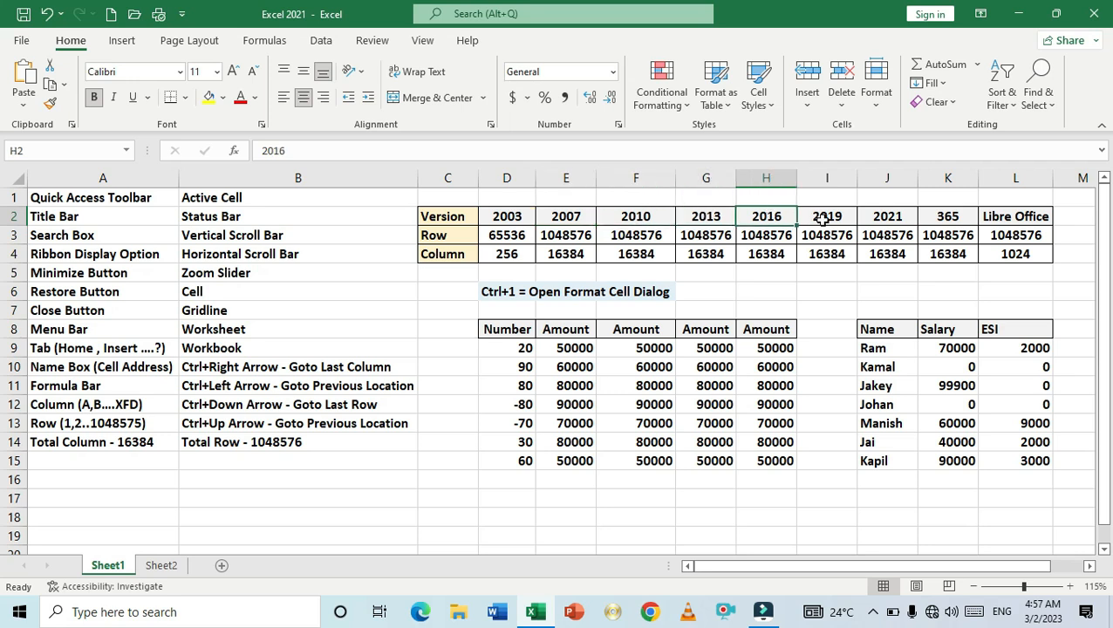
{"action": "left_click", "coordinate": [825, 218]}
{"action": "left_click", "coordinate": [886, 217]}
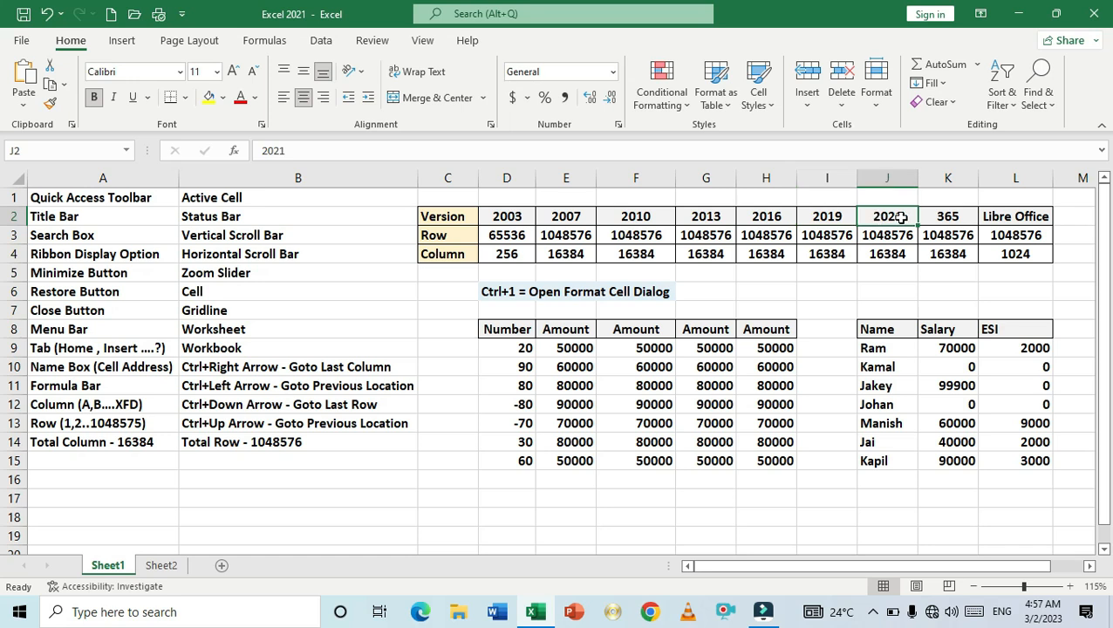
{"action": "left_click", "coordinate": [949, 218]}
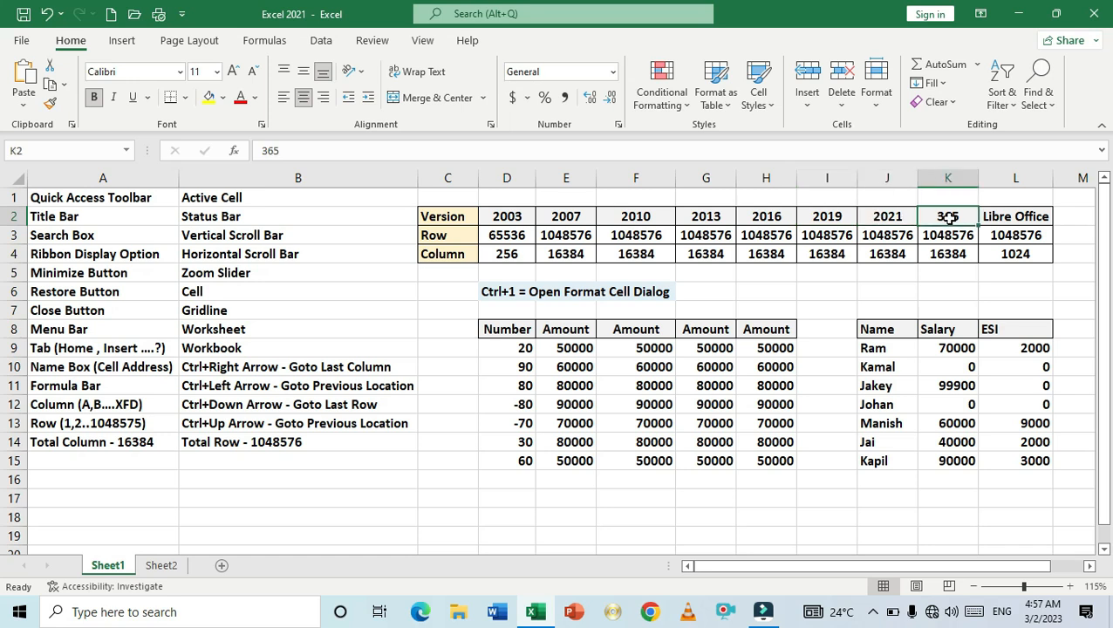
{"action": "left_click", "coordinate": [990, 216]}
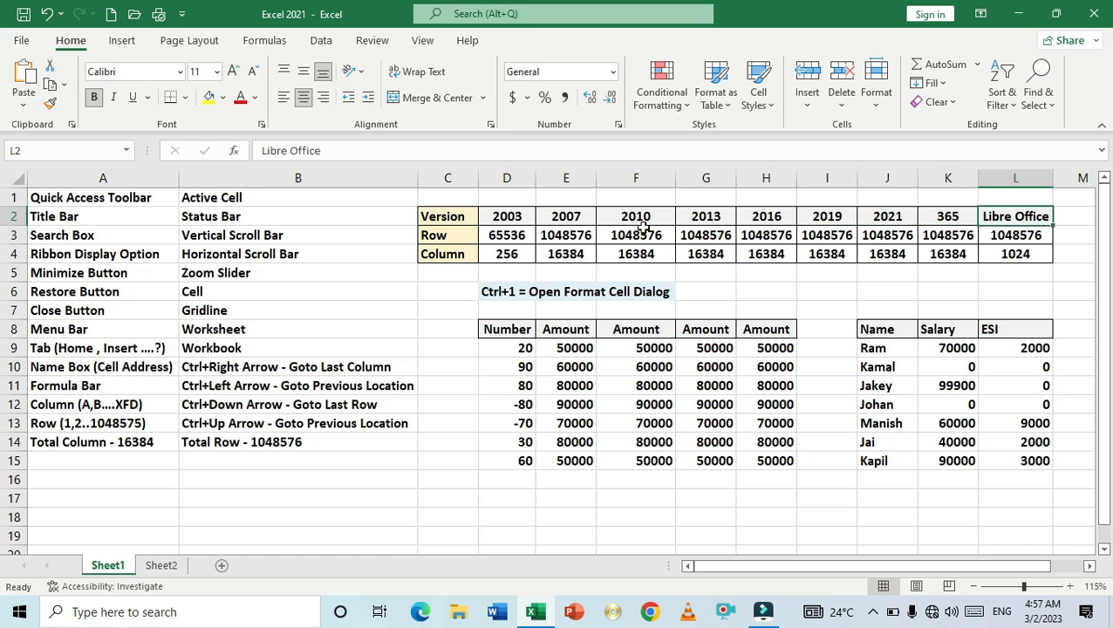
- Select the row limits in row 3 and the column limits in row 4 across the versions
{"action": "left_click_drag", "start_coordinate": [577, 238], "coordinate": [984, 240]}
{"action": "left_click", "coordinate": [761, 270]}
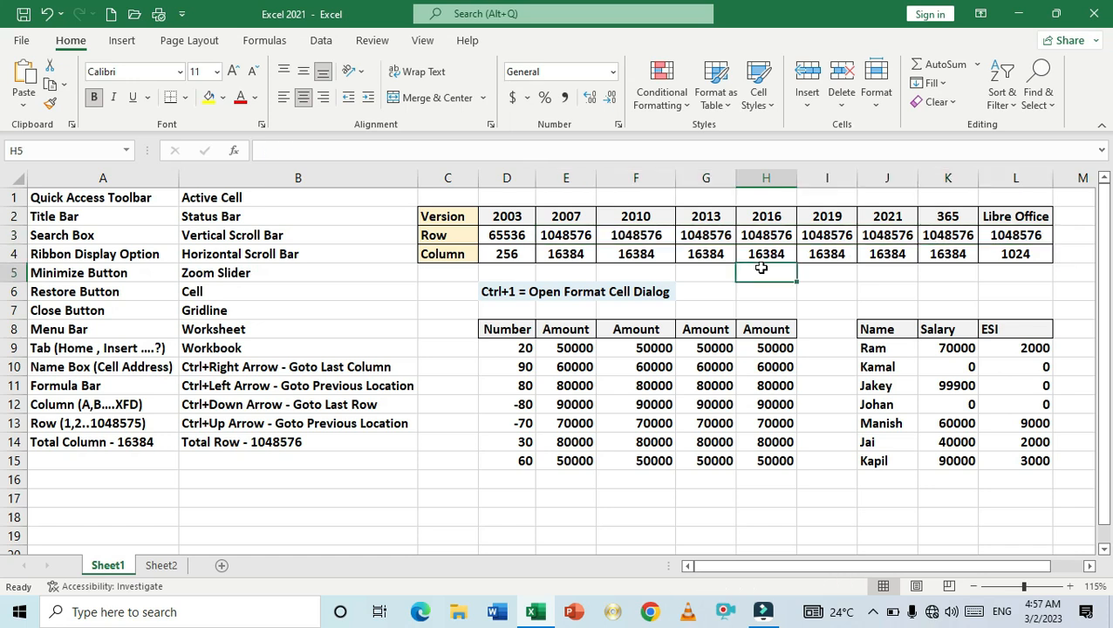
{"action": "left_click_drag", "start_coordinate": [571, 255], "coordinate": [894, 259]}
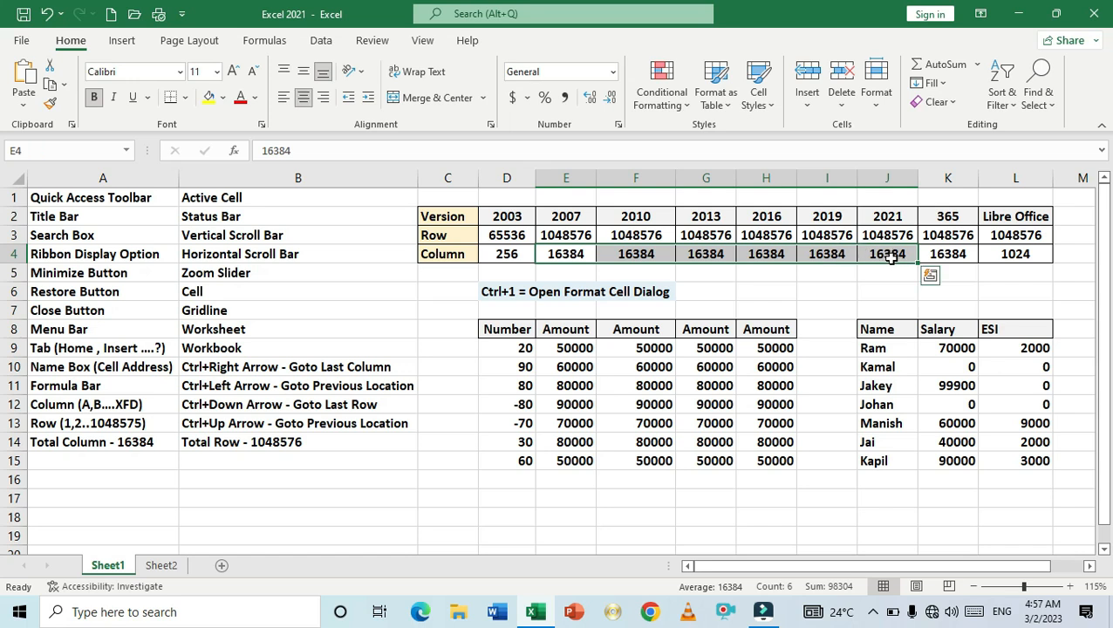
{"action": "left_click_drag", "start_coordinate": [567, 253], "coordinate": [940, 253]}
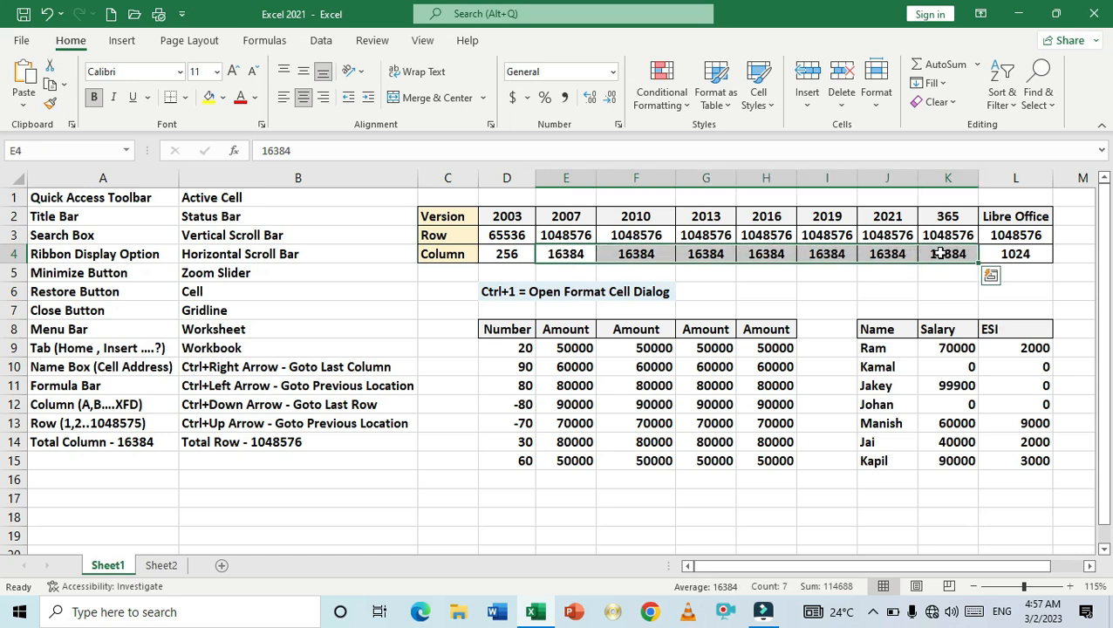
{"action": "left_click", "coordinate": [1014, 256]}
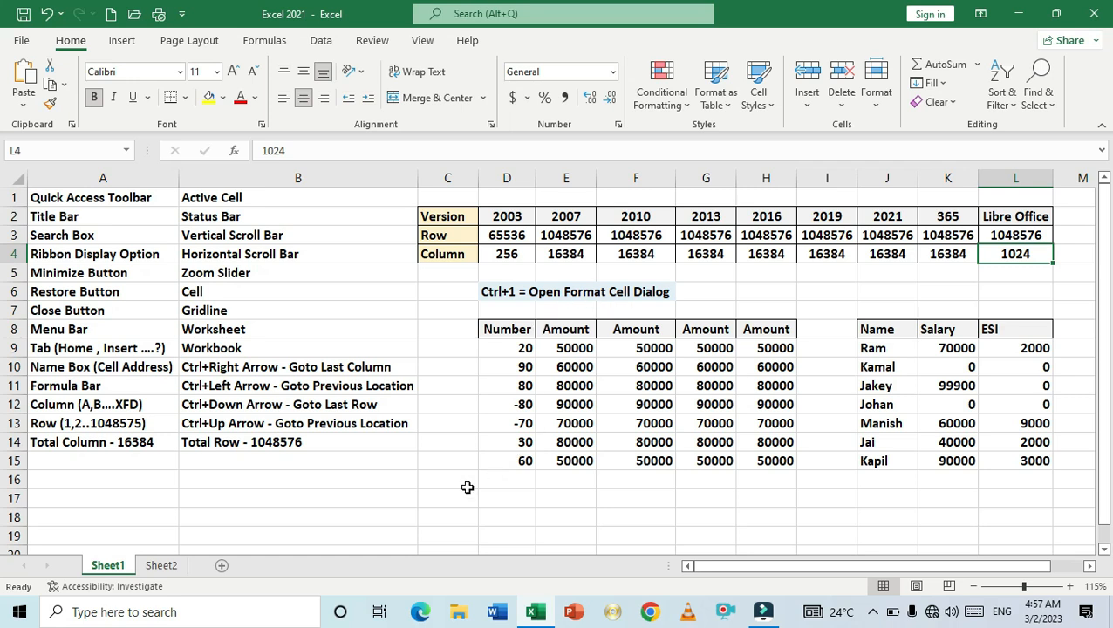
- Select the Number values D9:D15 and then the first Amount values E9:E15
{"action": "left_click_drag", "start_coordinate": [511, 347], "coordinate": [512, 460]}
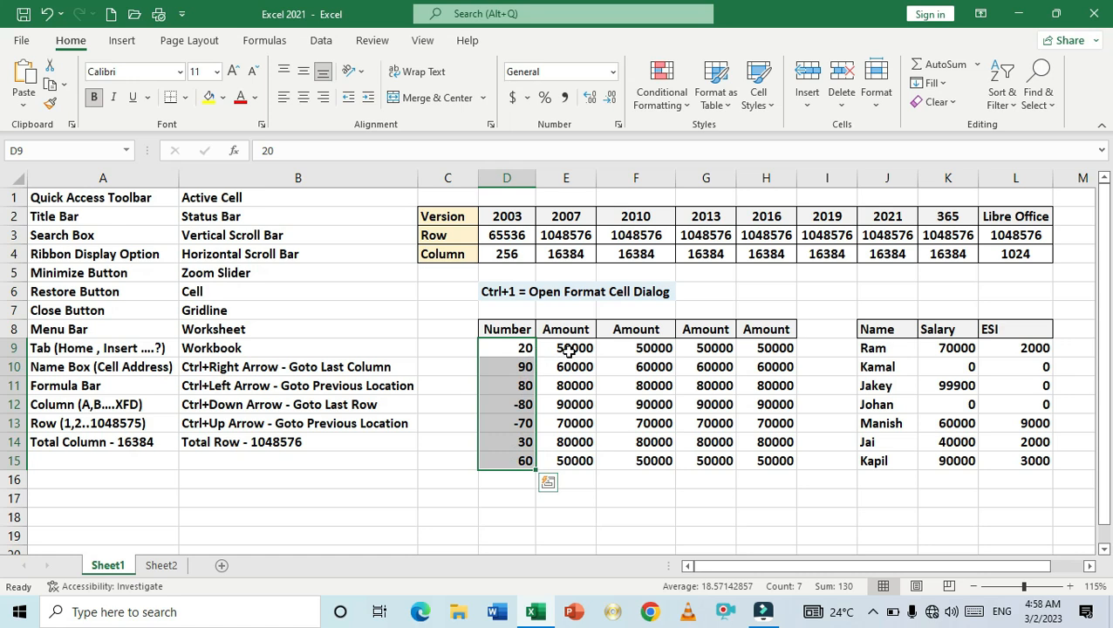
{"action": "left_click_drag", "start_coordinate": [568, 347], "coordinate": [576, 455]}
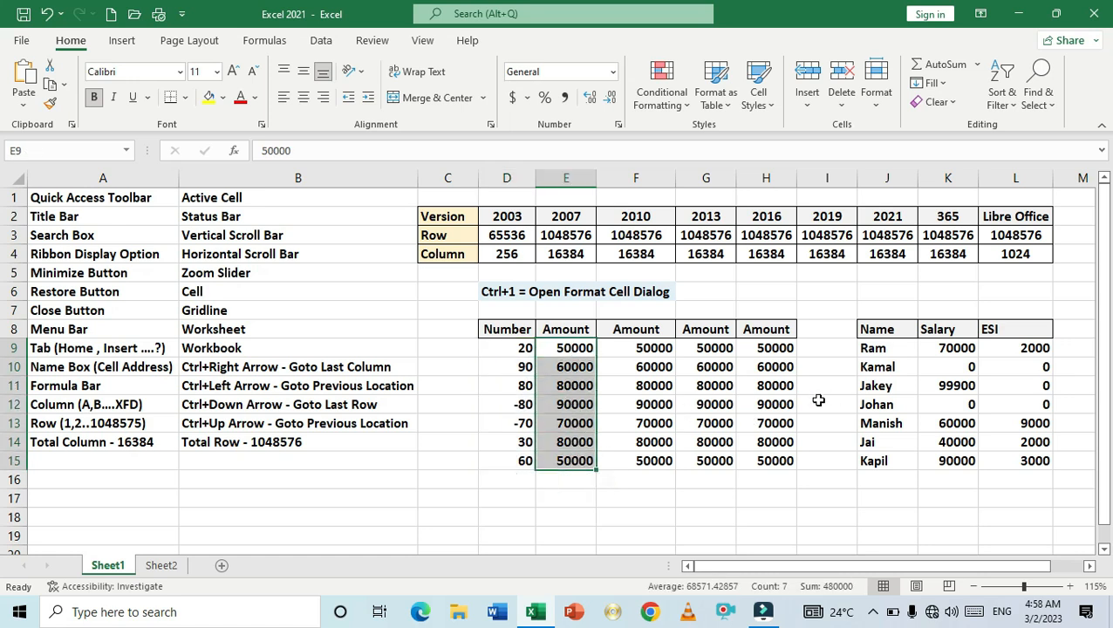
{"action": "left_click", "coordinate": [556, 488]}
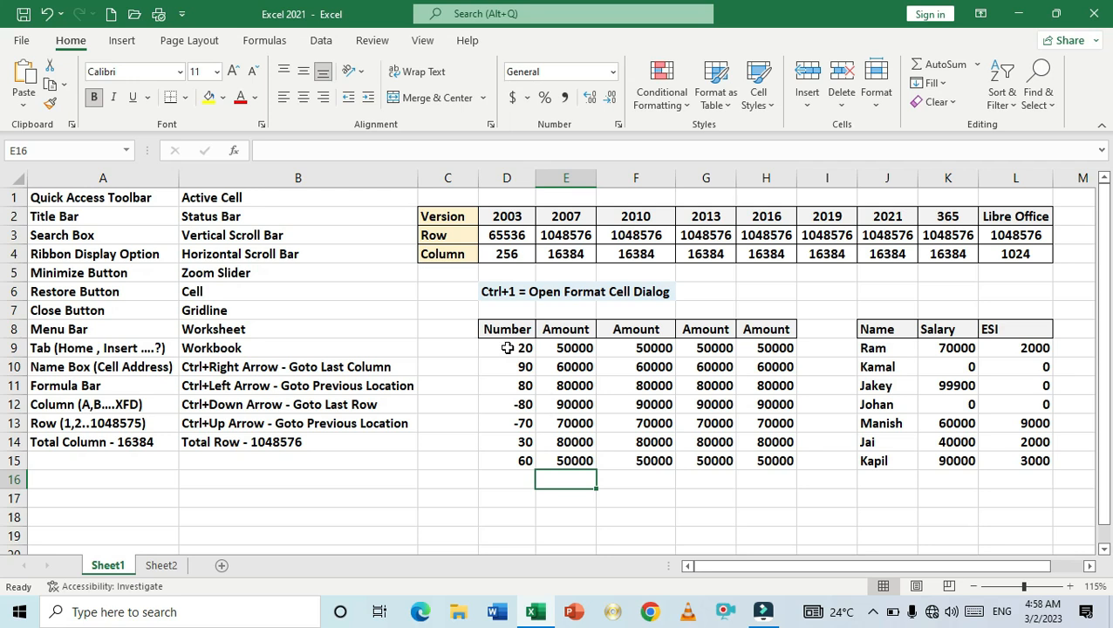
- Enter 20 in D16 and -60 in D17 below the Number column
{"action": "left_click", "coordinate": [519, 478]}
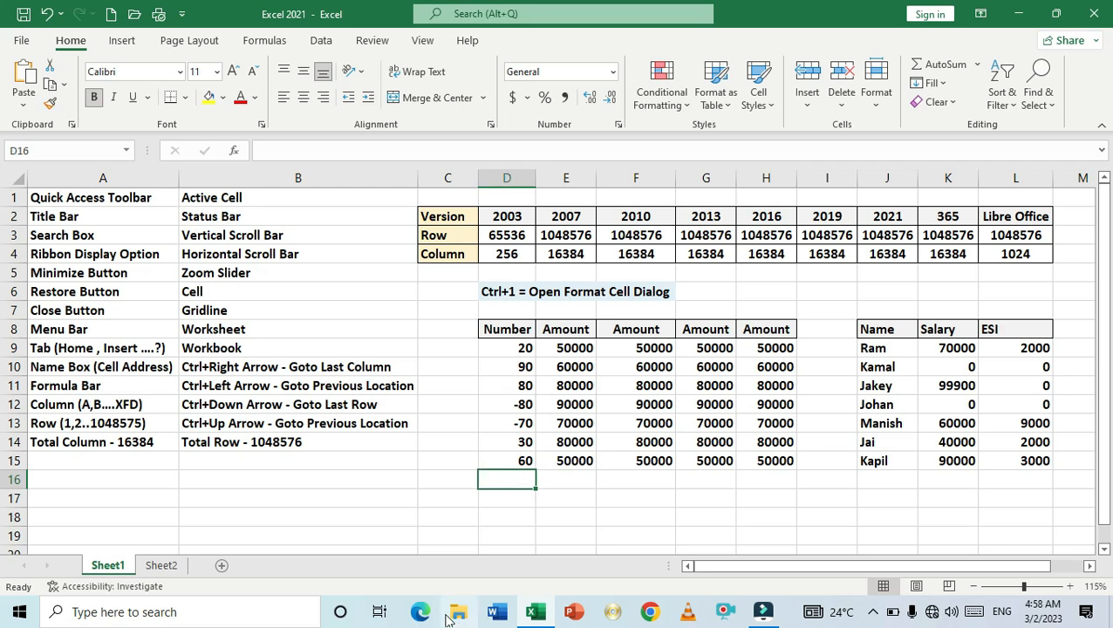
{"action": "type", "text": "20"}
{"action": "key", "text": "Return"}
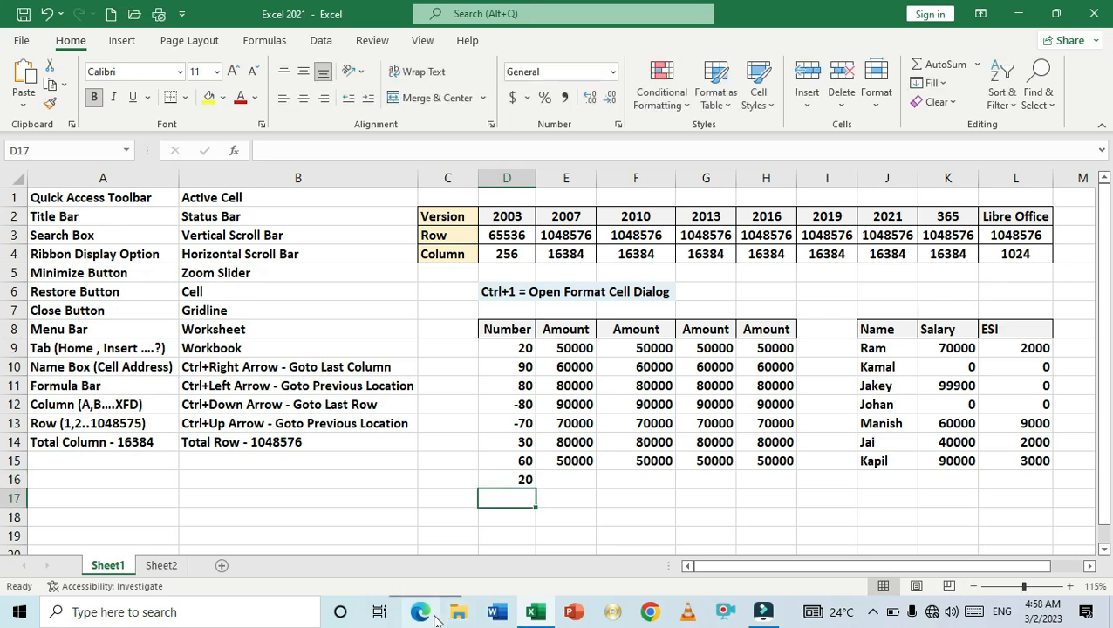
{"action": "type", "text": "-60"}
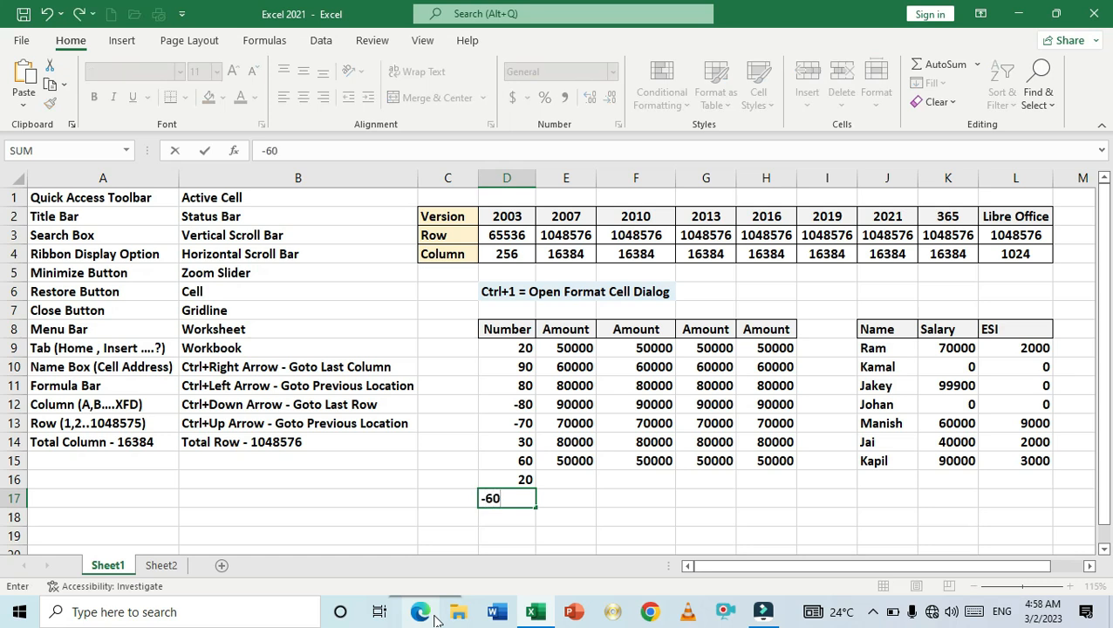
{"action": "key", "text": "Return"}
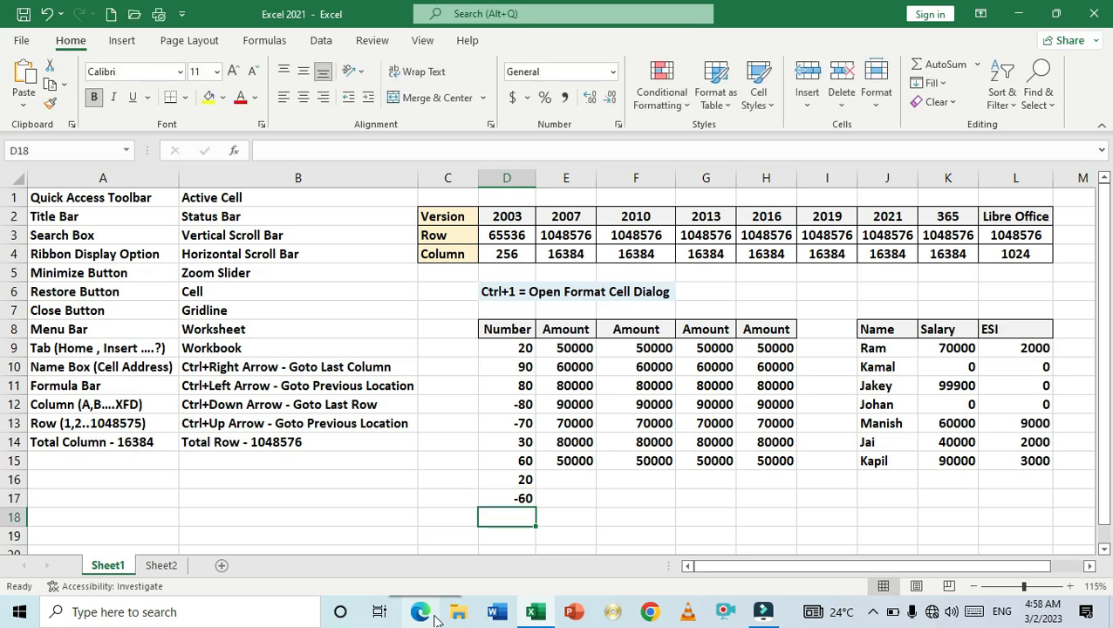
- Move up column D to the Ctrl+1 note in D6 and back down to D9
{"action": "key", "text": "Up"}
{"action": "key", "text": "Up"}
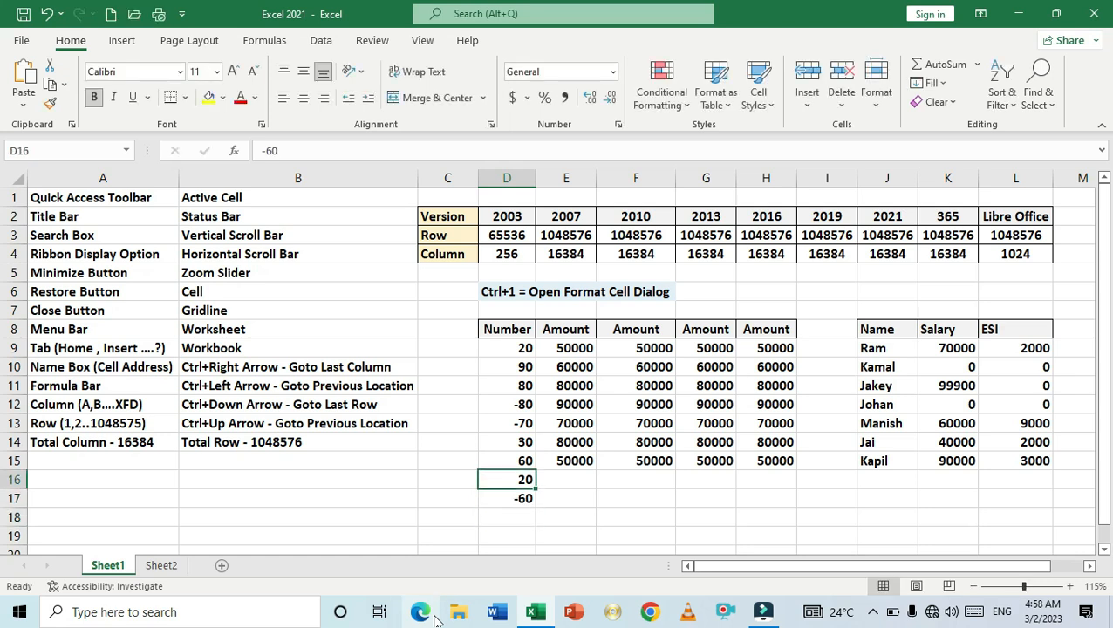
{"action": "key", "text": "Up"}
{"action": "key", "text": "Up"}
{"action": "key", "text": "Up"}
{"action": "key", "text": "Up"}
{"action": "key", "text": "Up"}
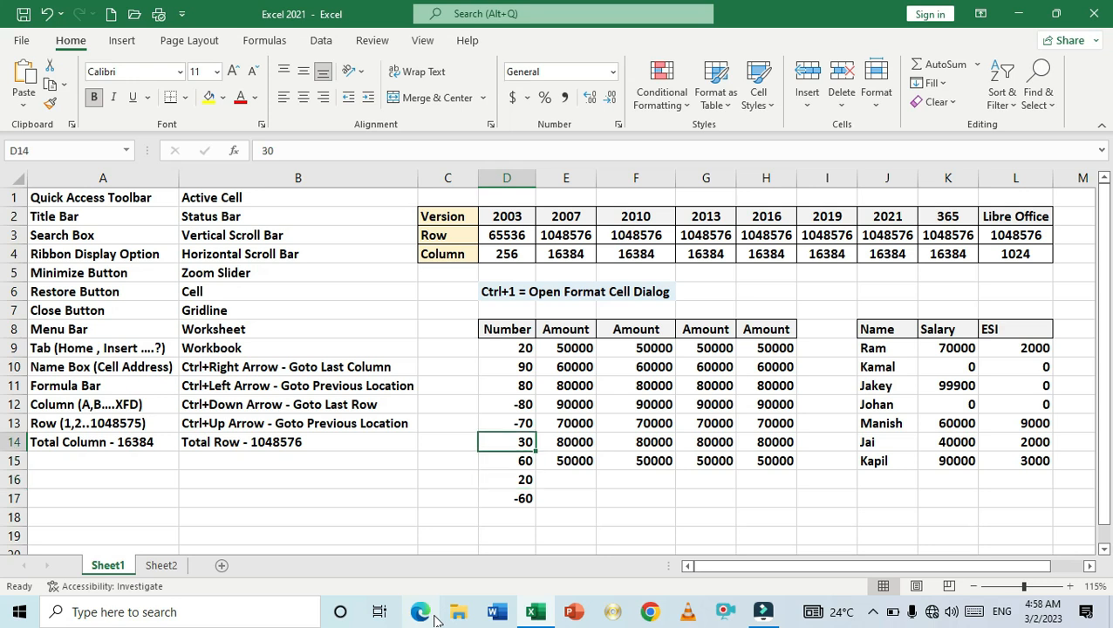
{"action": "key", "text": "Up"}
{"action": "key", "text": "Up"}
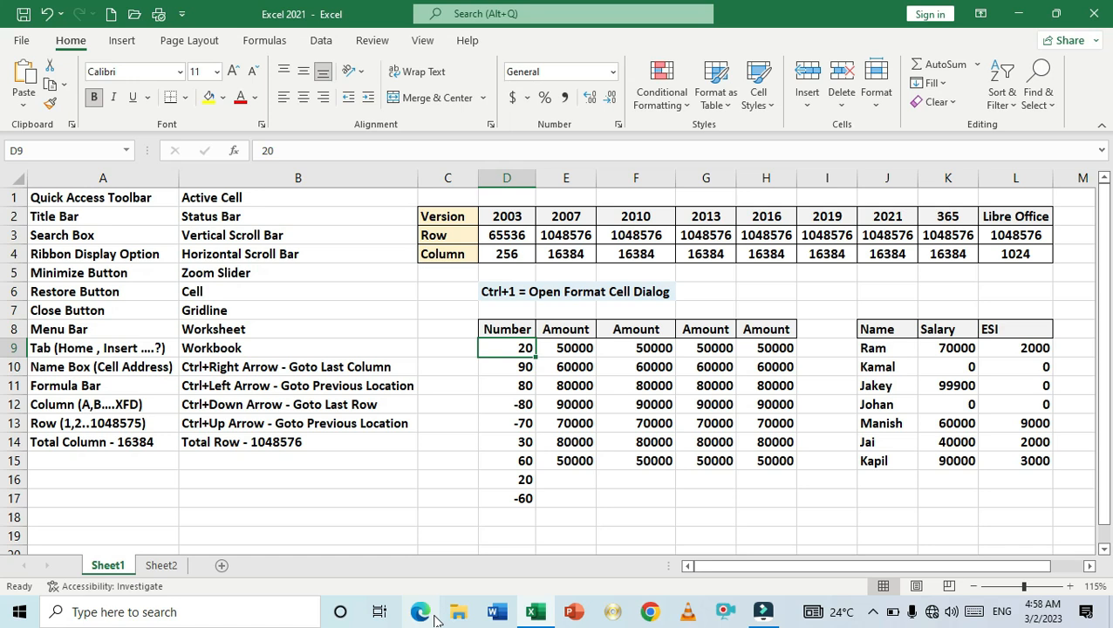
{"action": "key", "text": "Up"}
{"action": "key", "text": "Up"}
{"action": "key", "text": "Up"}
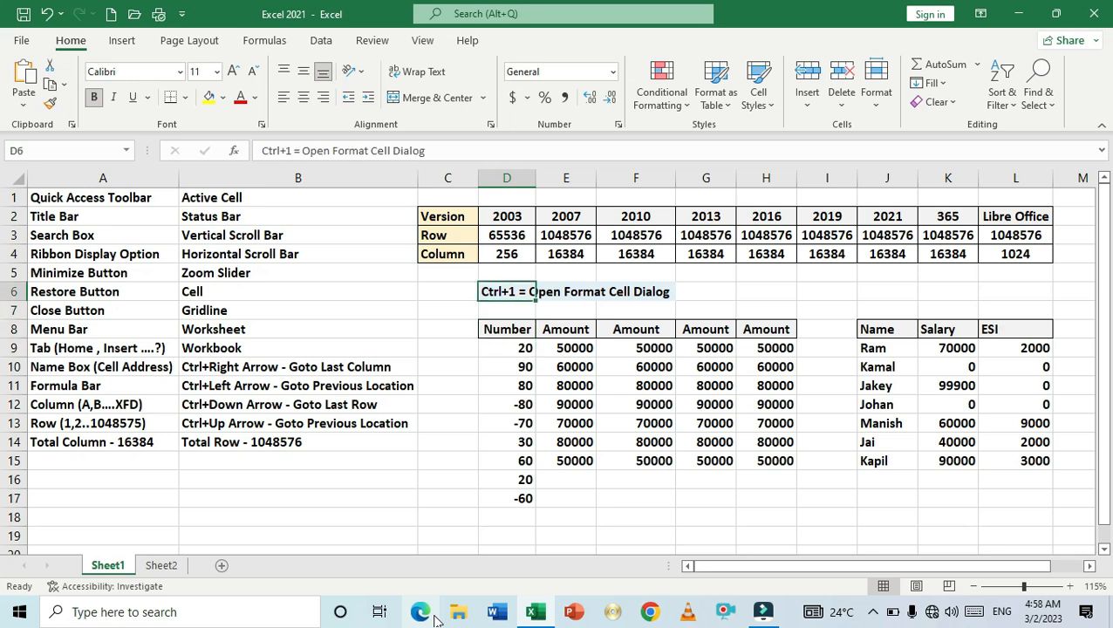
{"action": "key", "text": "Down"}
{"action": "key", "text": "Down"}
{"action": "key", "text": "Down"}
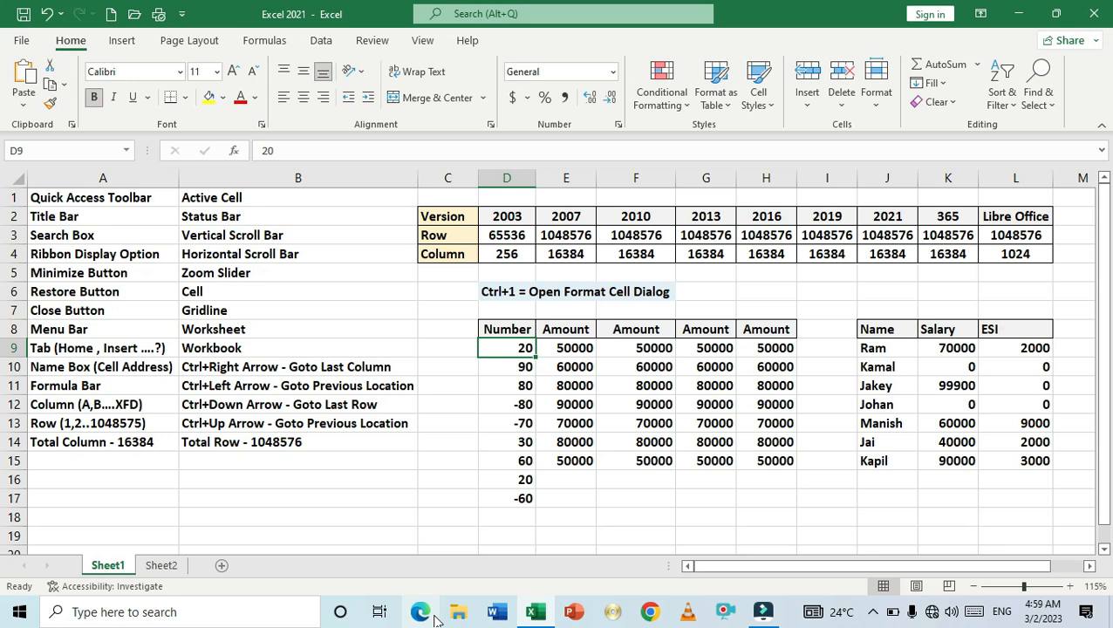
- Select the Number values D9:D17 and open the Format Cells dialog
{"action": "key", "text": "shift+Down"}
{"action": "key", "text": "shift+Down"}
{"action": "key", "text": "shift+Down"}
{"action": "key", "text": "shift+Down"}
{"action": "key", "text": "shift+Down"}
{"action": "key", "text": "shift+Down"}
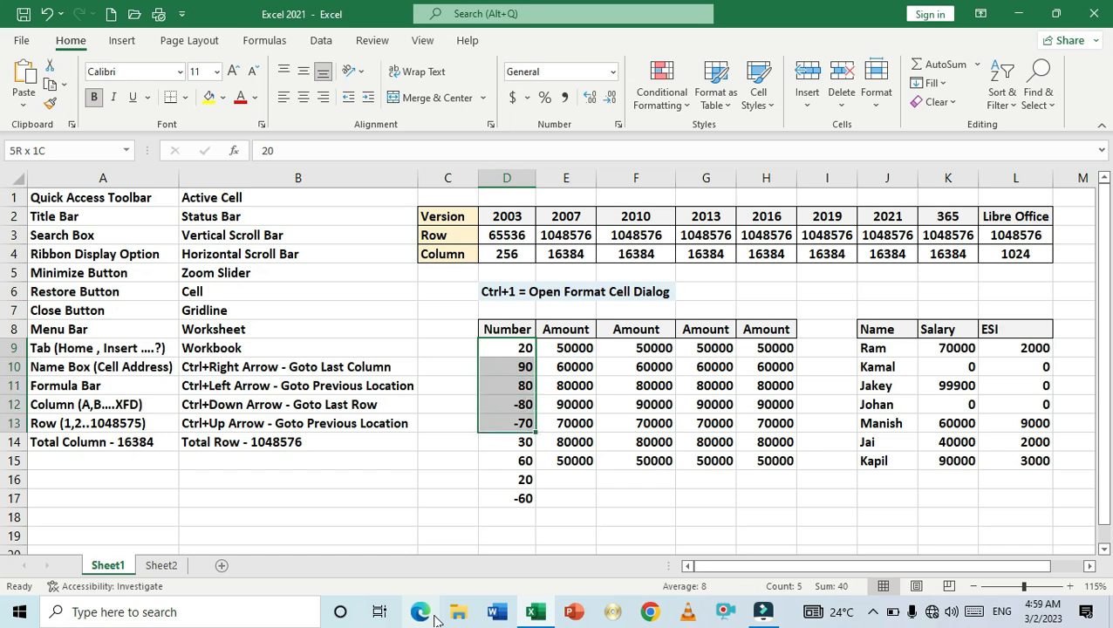
{"action": "key", "text": "shift+Down"}
{"action": "key", "text": "shift+Down"}
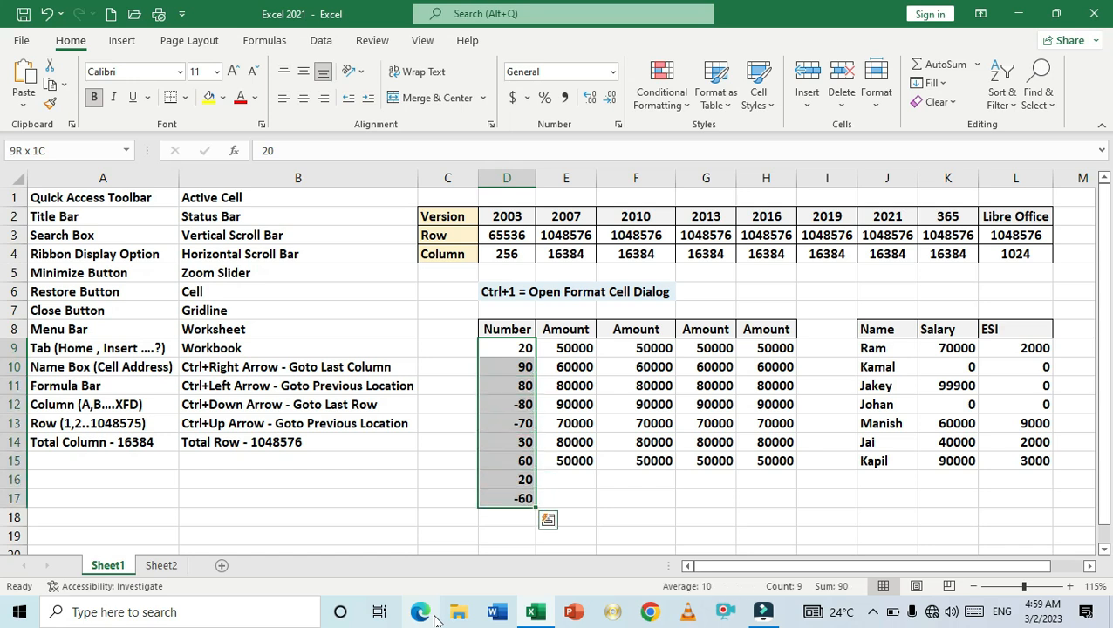
{"action": "key", "text": "ctrl+1"}
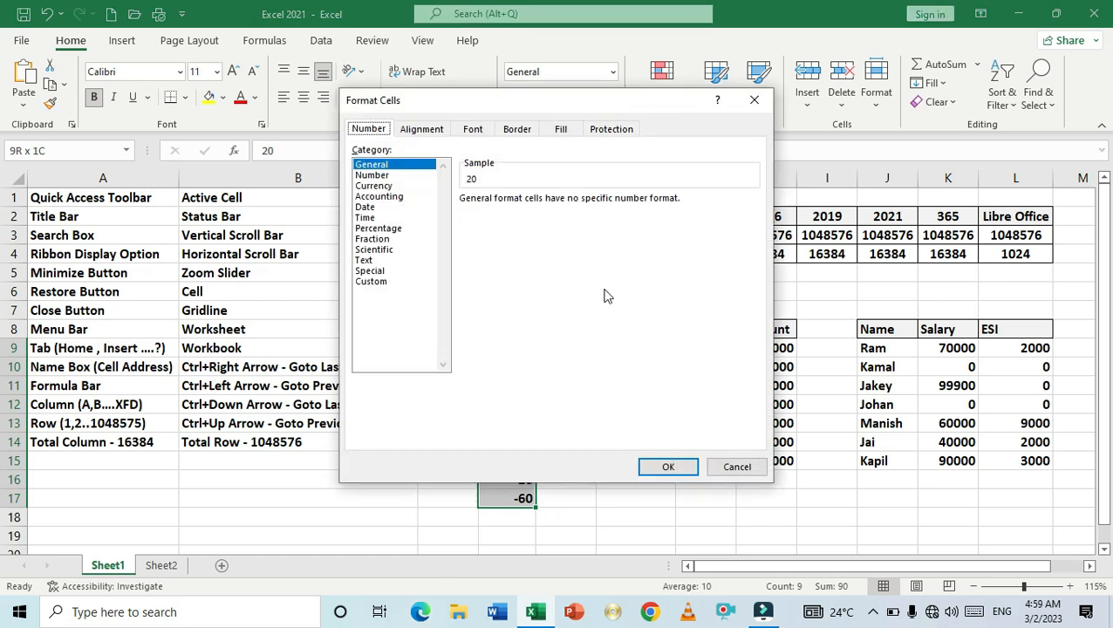
{"action": "left_click_drag", "start_coordinate": [529, 106], "coordinate": [797, 98]}
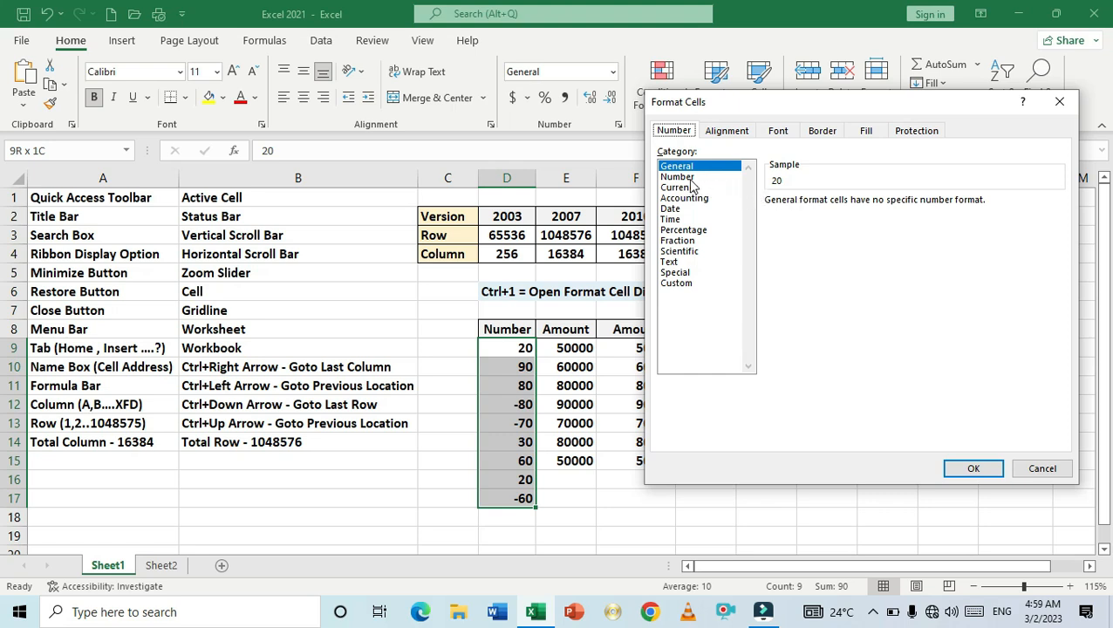
- Apply the Number category with 2 decimal places to the selected Number values D9:D17
{"action": "left_click", "coordinate": [678, 177]}
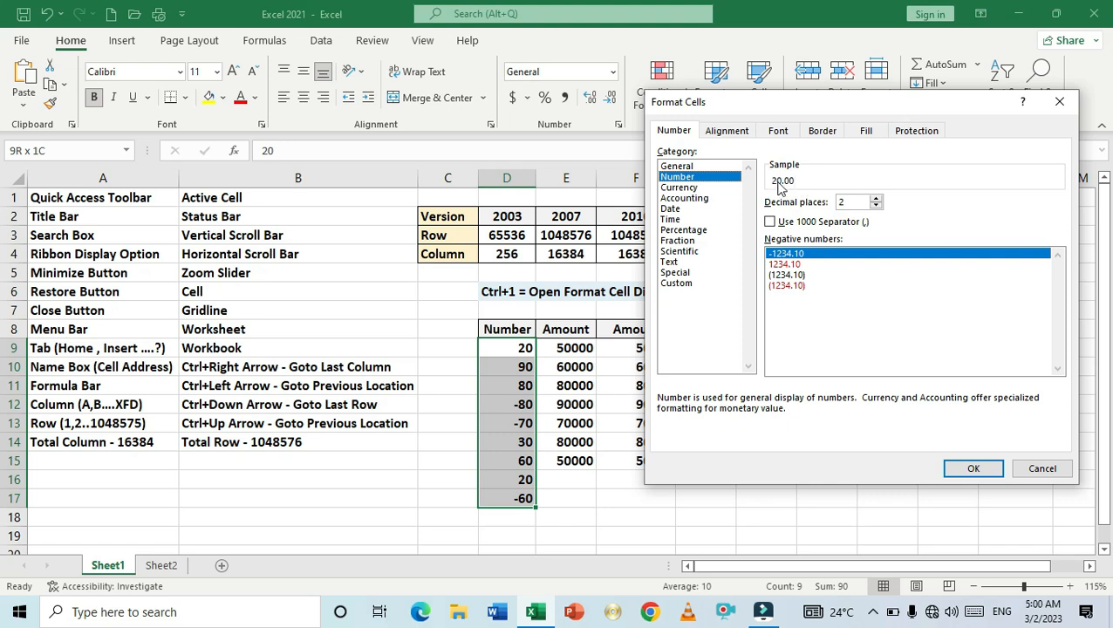
{"action": "left_click", "coordinate": [877, 208]}
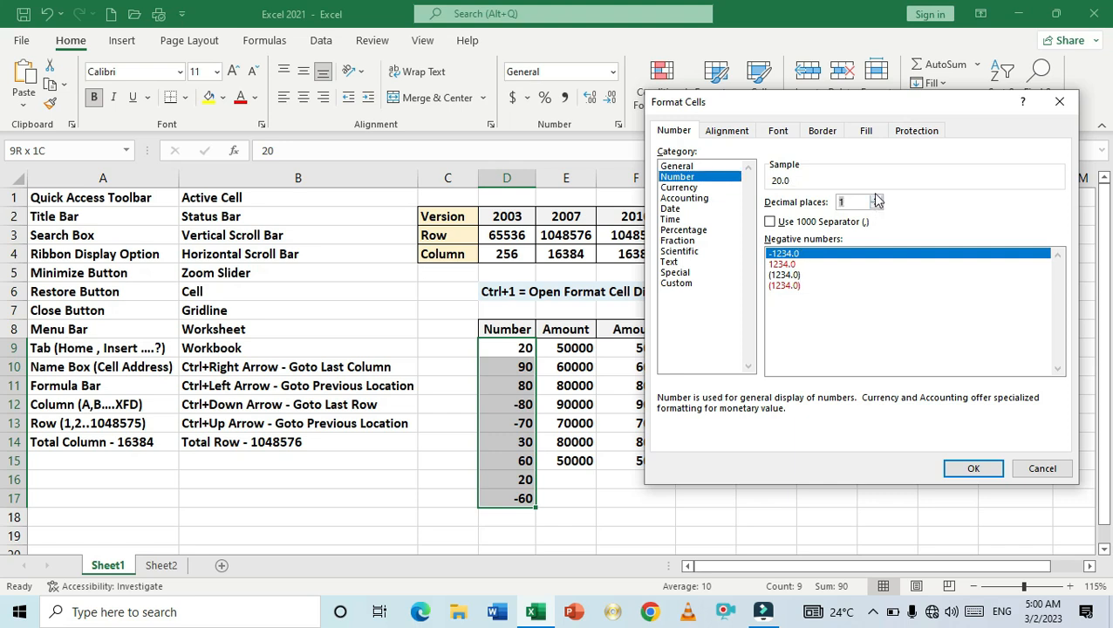
{"action": "left_click", "coordinate": [876, 198]}
{"action": "left_click", "coordinate": [974, 471]}
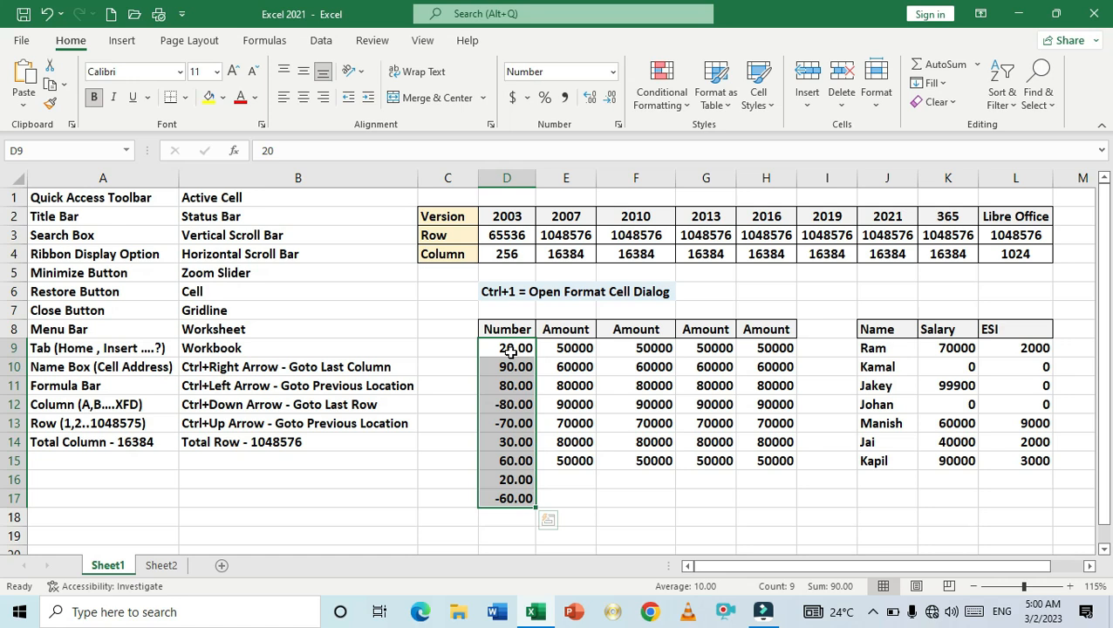
- Reformat the Number values with 0 decimal places and red parenthesised negative numbers
{"action": "key", "text": "ctrl+1"}
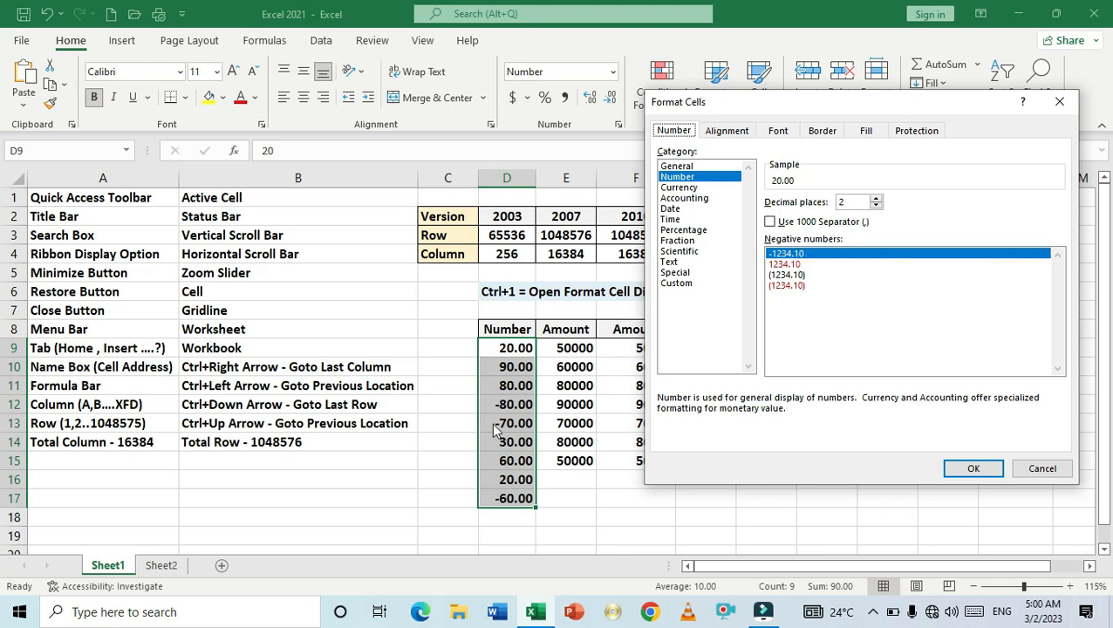
{"action": "left_click", "coordinate": [791, 264]}
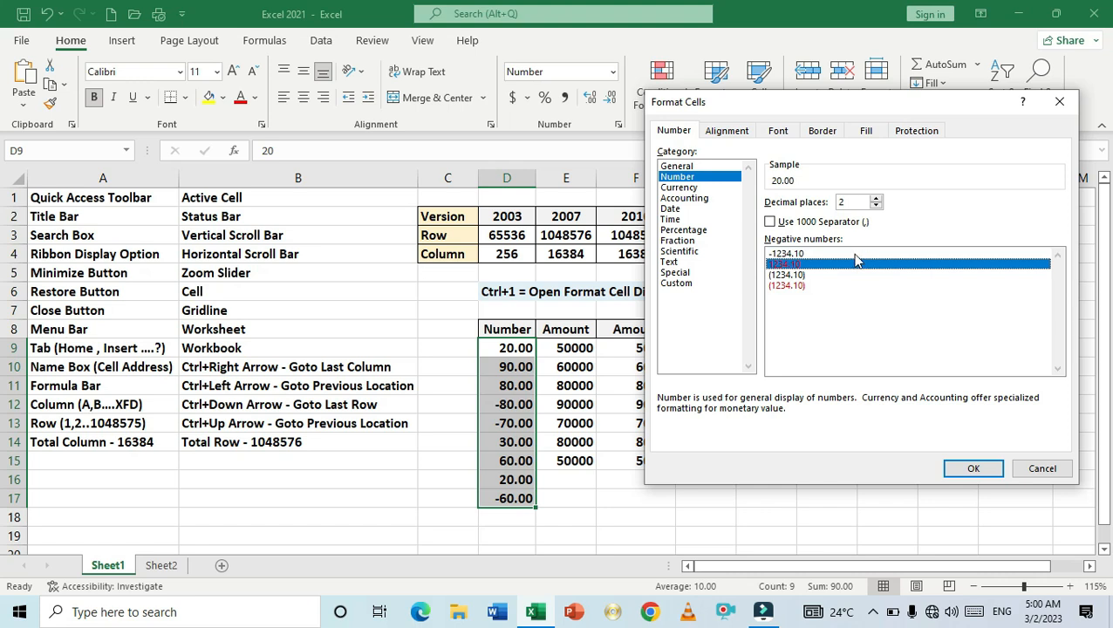
{"action": "left_click", "coordinate": [795, 254]}
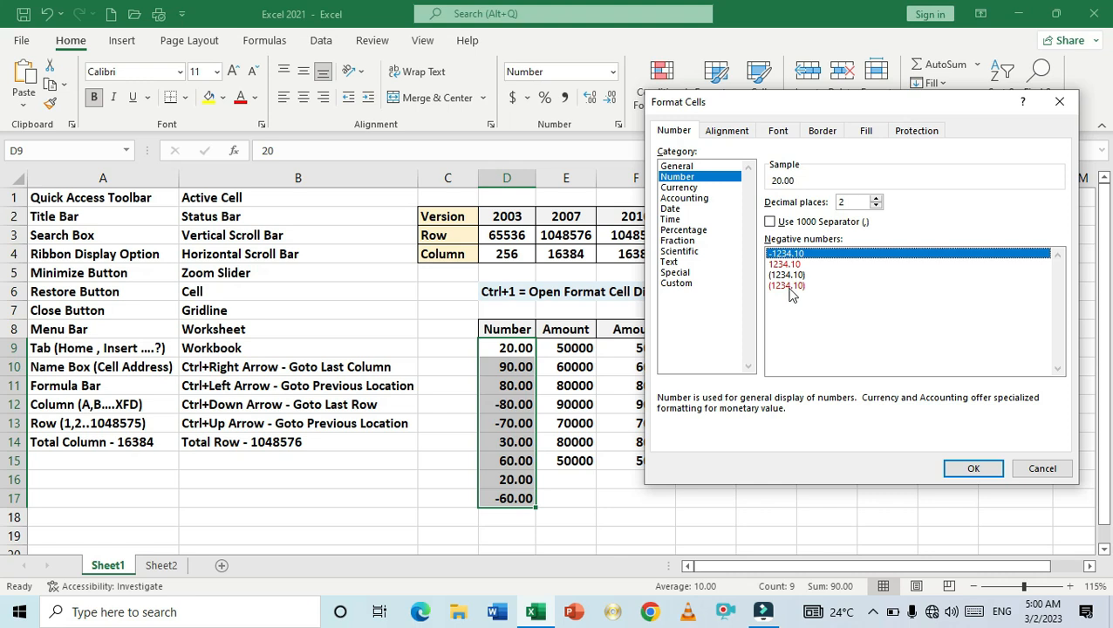
{"action": "left_click", "coordinate": [788, 288]}
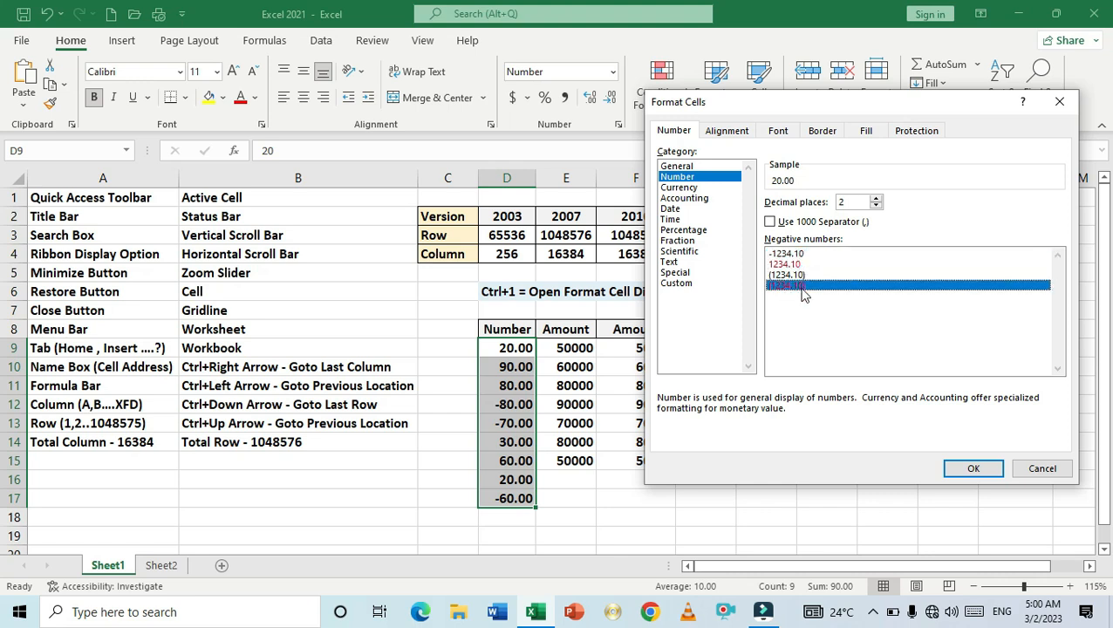
{"action": "left_click", "coordinate": [876, 206]}
{"action": "left_click", "coordinate": [875, 206]}
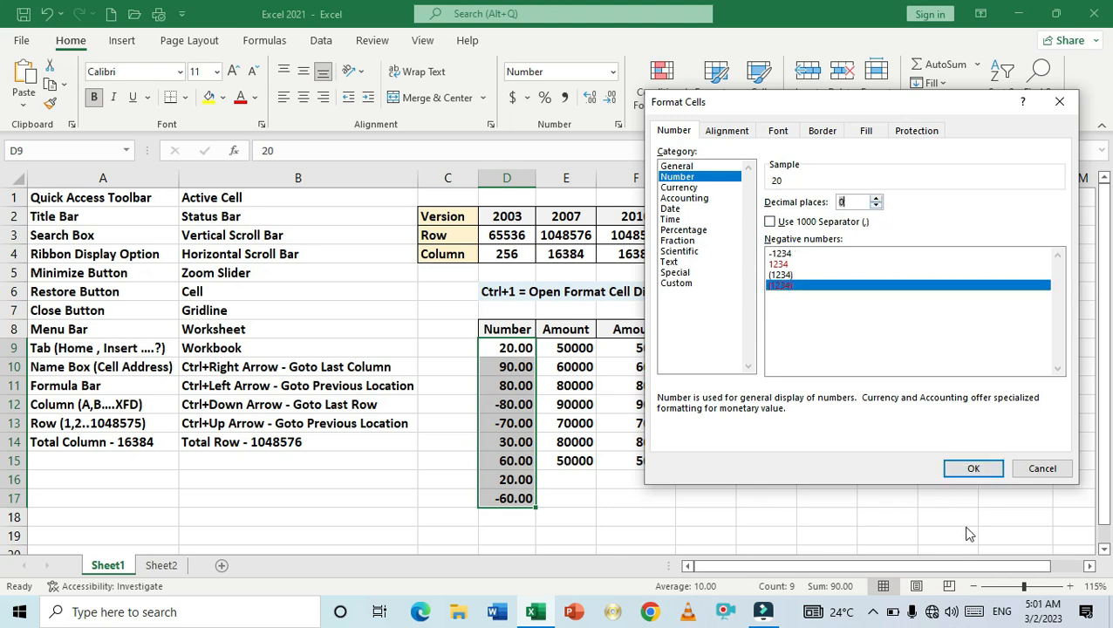
{"action": "left_click", "coordinate": [968, 465]}
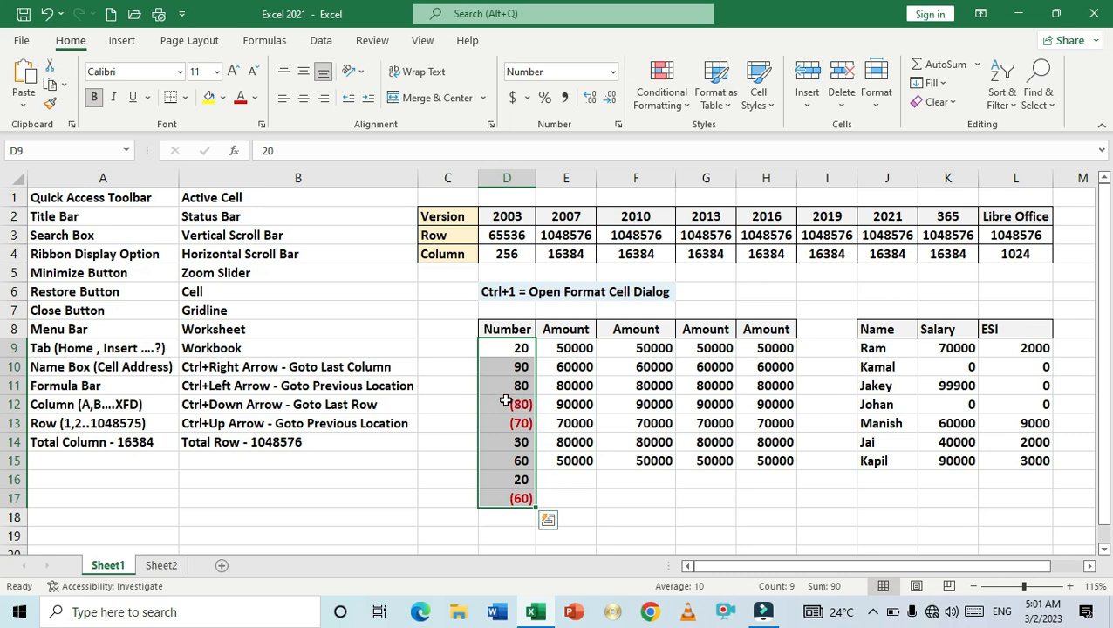
- Move up and down through the Number values in column D to review the new formatting
{"action": "key", "text": "Down"}
{"action": "key", "text": "Down"}
{"action": "key", "text": "Down"}
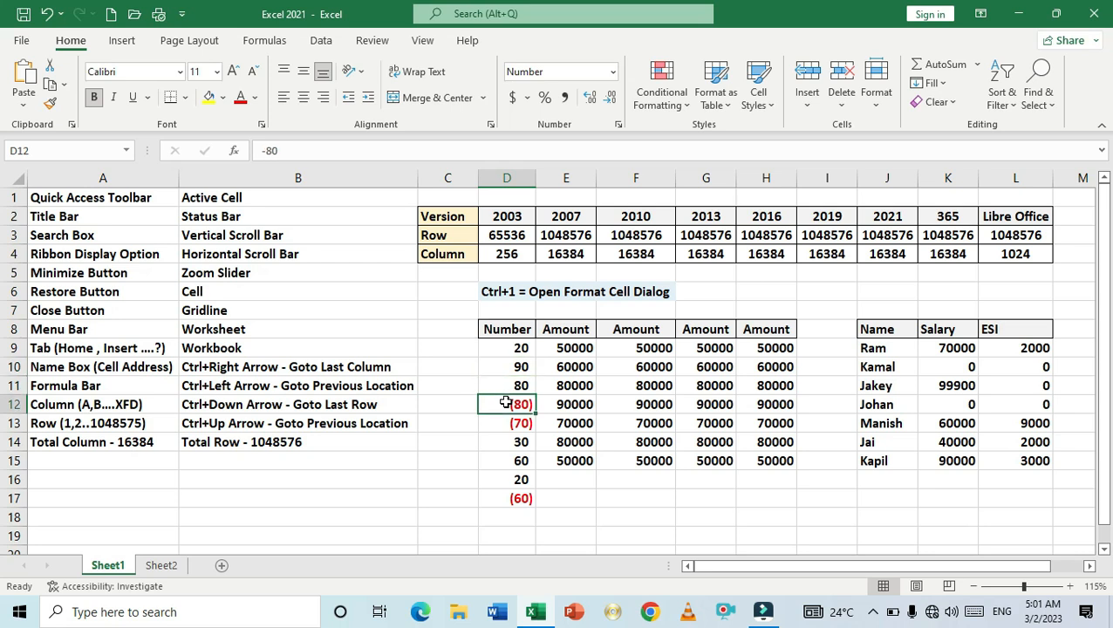
{"action": "key", "text": "Down"}
{"action": "key", "text": "Up"}
{"action": "key", "text": "Up"}
{"action": "key", "text": "Up"}
{"action": "key", "text": "Up"}
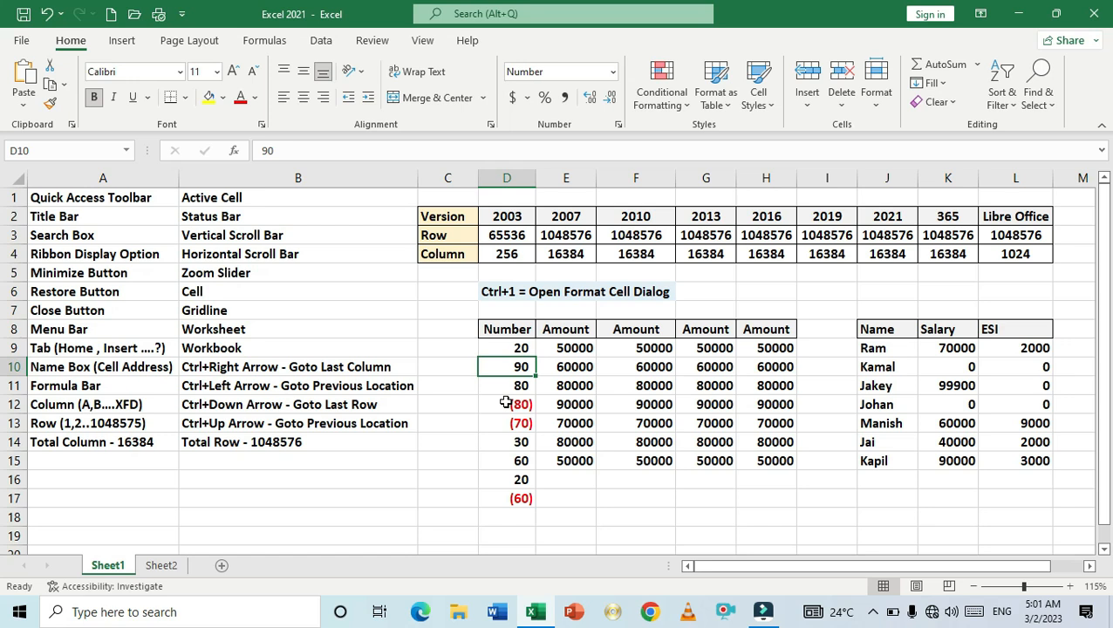
{"action": "key", "text": "Down"}
{"action": "key", "text": "Down"}
{"action": "key", "text": "Down"}
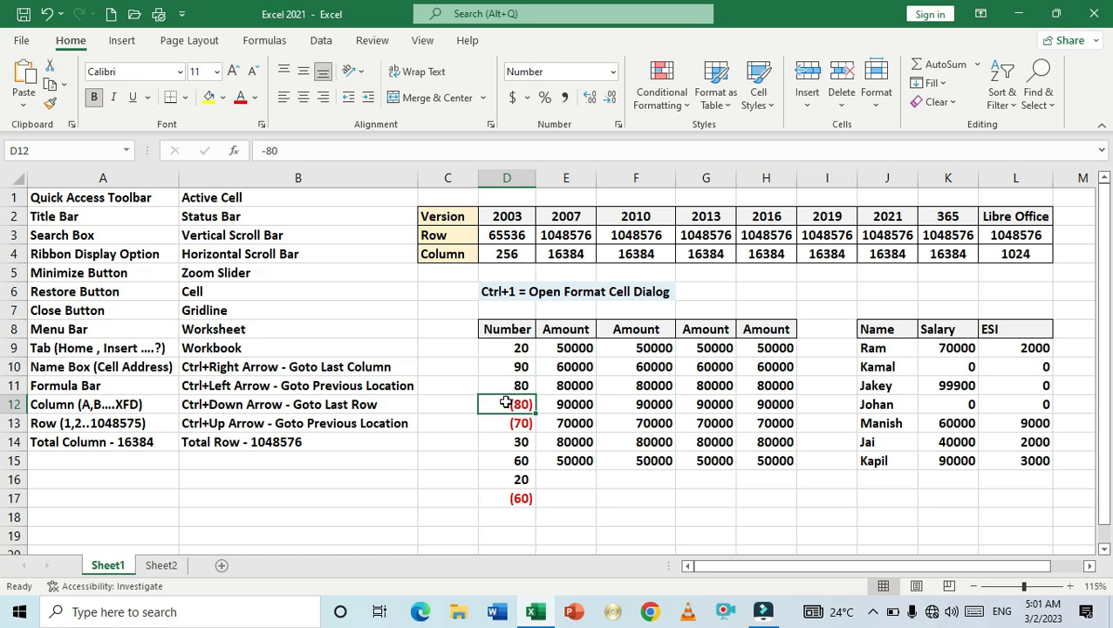
{"action": "key", "text": "Up"}
{"action": "key", "text": "Up"}
{"action": "key", "text": "Up"}
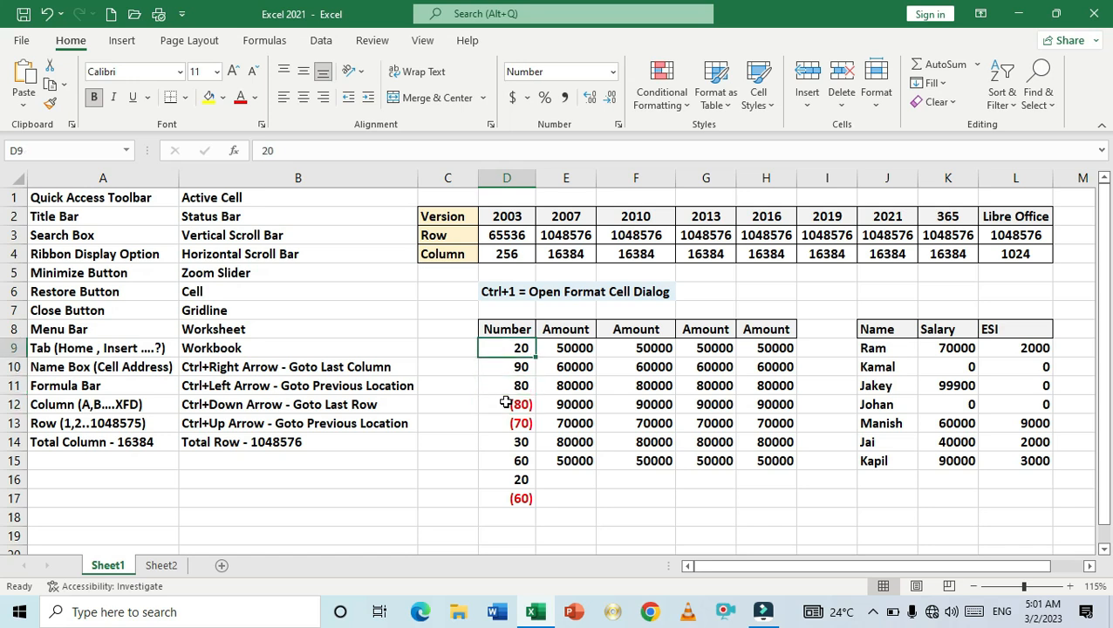
{"action": "key", "text": "Down"}
{"action": "key", "text": "Down"}
{"action": "key", "text": "Down"}
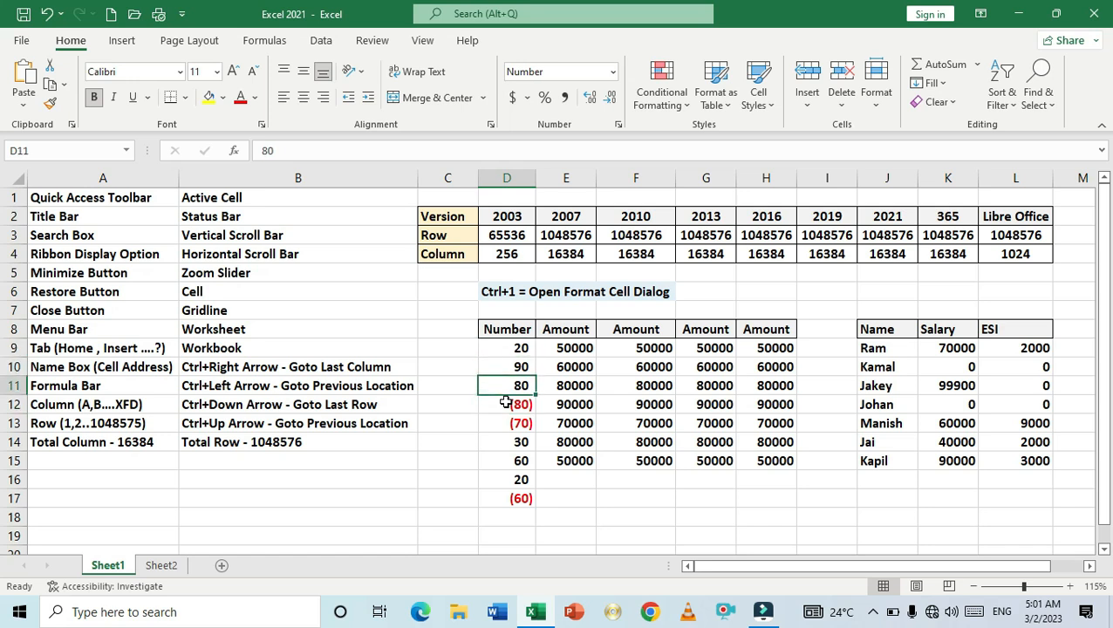
{"action": "key", "text": "Down"}
{"action": "key", "text": "Down"}
{"action": "key", "text": "Down"}
{"action": "key", "text": "Down"}
{"action": "key", "text": "Down"}
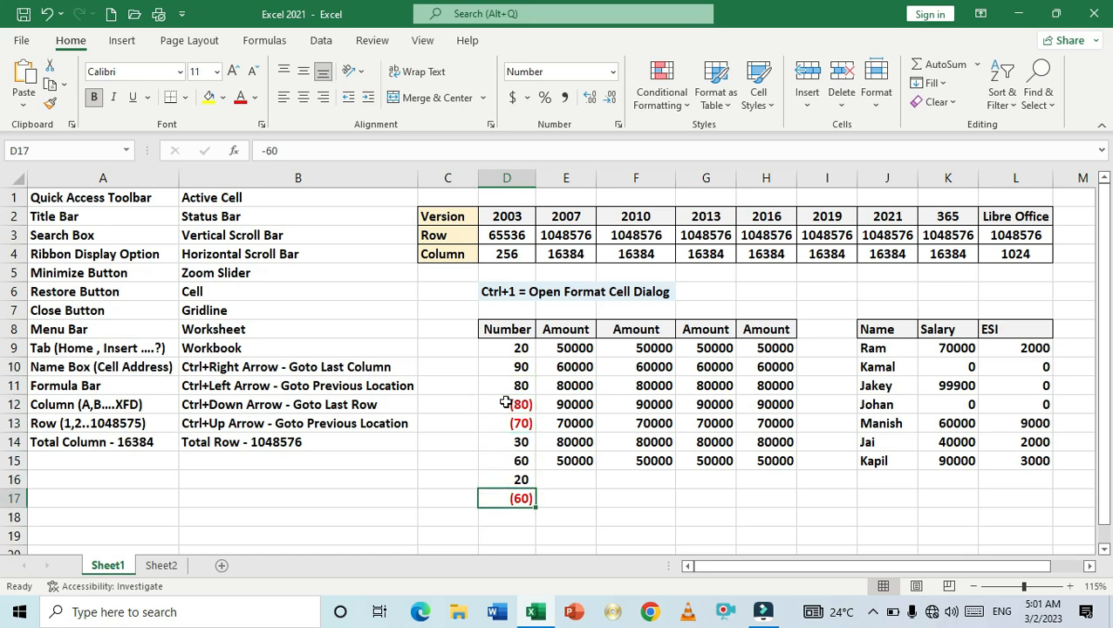
{"action": "key", "text": "Up"}
{"action": "key", "text": "Up"}
{"action": "key", "text": "Up"}
{"action": "key", "text": "Up"}
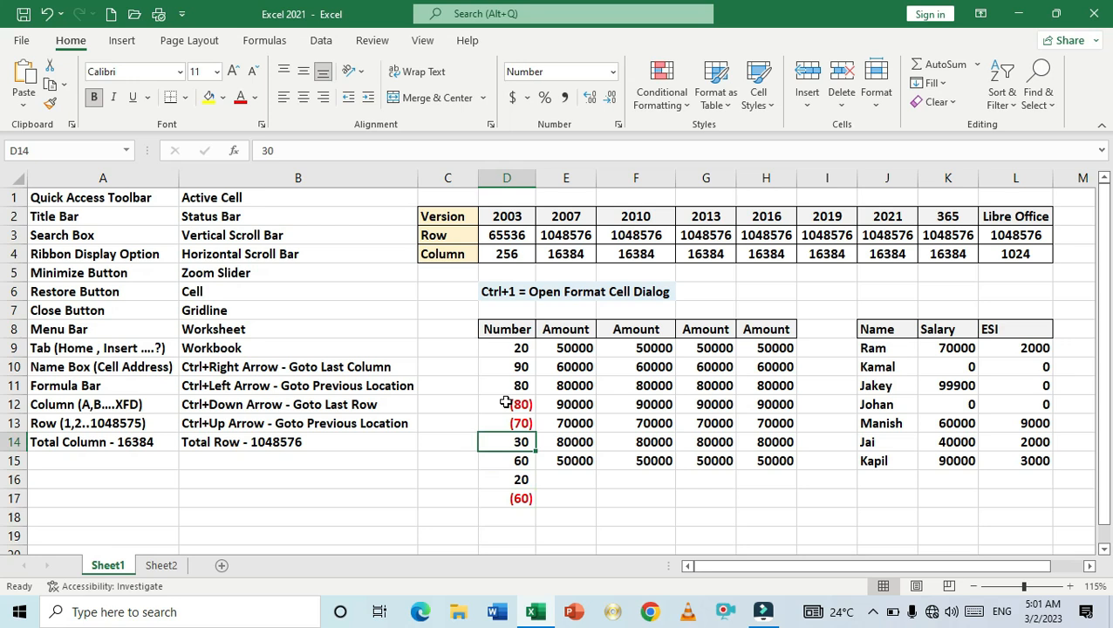
{"action": "key", "text": "Up"}
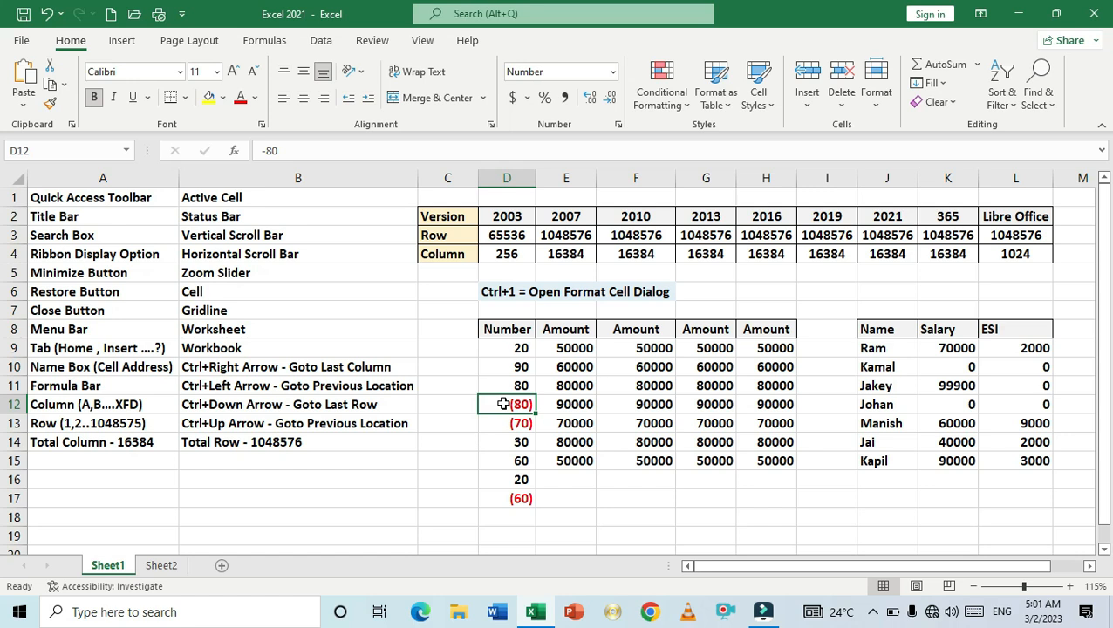
- Insert a comment on D12 reading "tihis negative number", replacing the default author label
{"action": "right_click", "coordinate": [504, 405]}
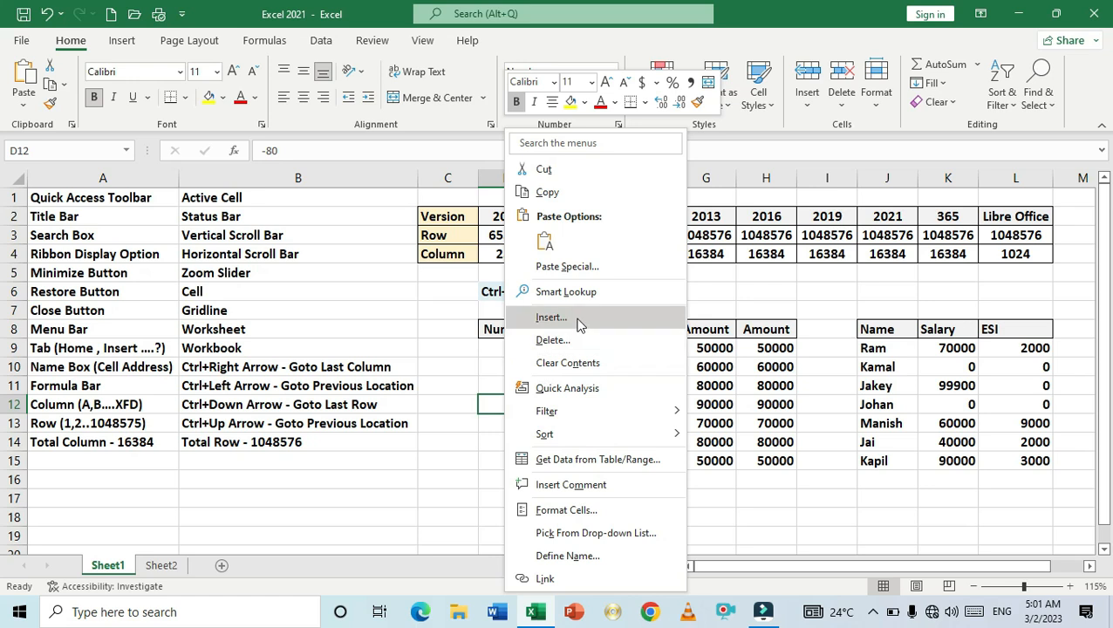
{"action": "left_click", "coordinate": [572, 484]}
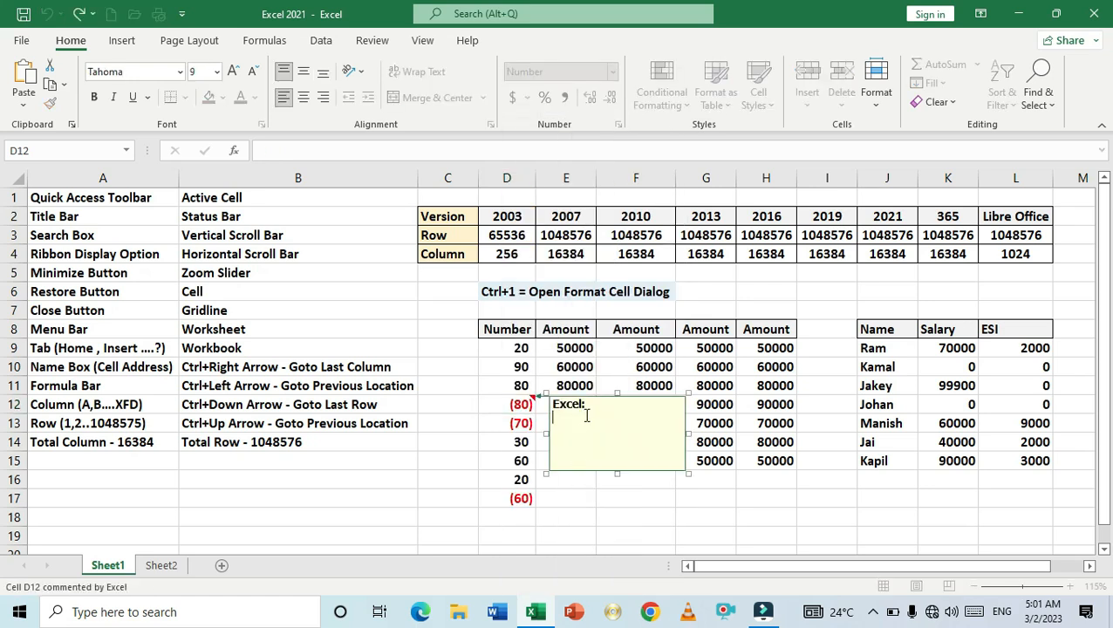
{"action": "key", "text": "BackSpace"}
{"action": "key", "text": "BackSpace"}
{"action": "key", "text": "BackSpace"}
{"action": "key", "text": "BackSpace"}
{"action": "key", "text": "BackSpace"}
{"action": "key", "text": "BackSpace"}
{"action": "key", "text": "BackSpace"}
{"action": "type", "text": "th"}
{"action": "key", "text": "BackSpace"}
{"action": "type", "text": "ihis neb"}
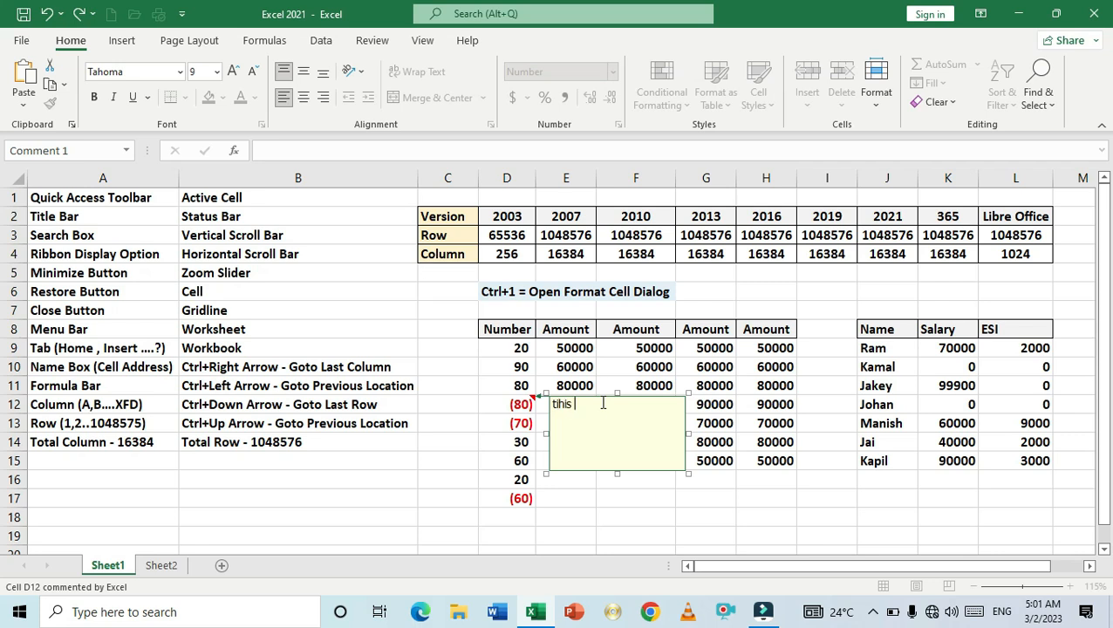
{"action": "key", "text": "BackSpace"}
{"action": "key", "text": "BackSpace"}
{"action": "type", "text": "gative number"}
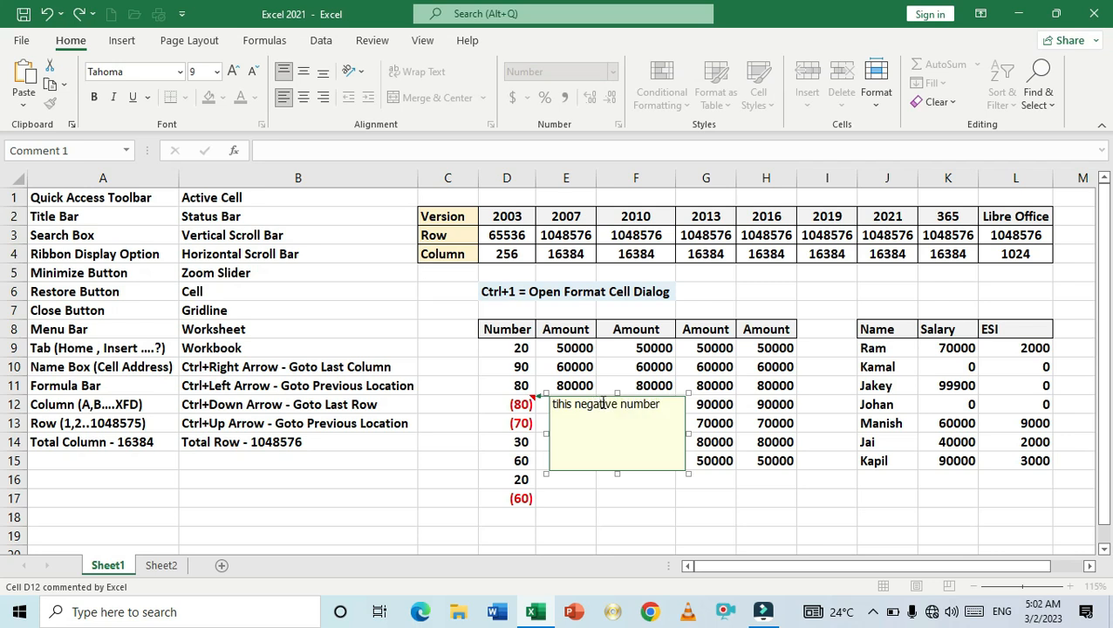
{"action": "left_click", "coordinate": [612, 495]}
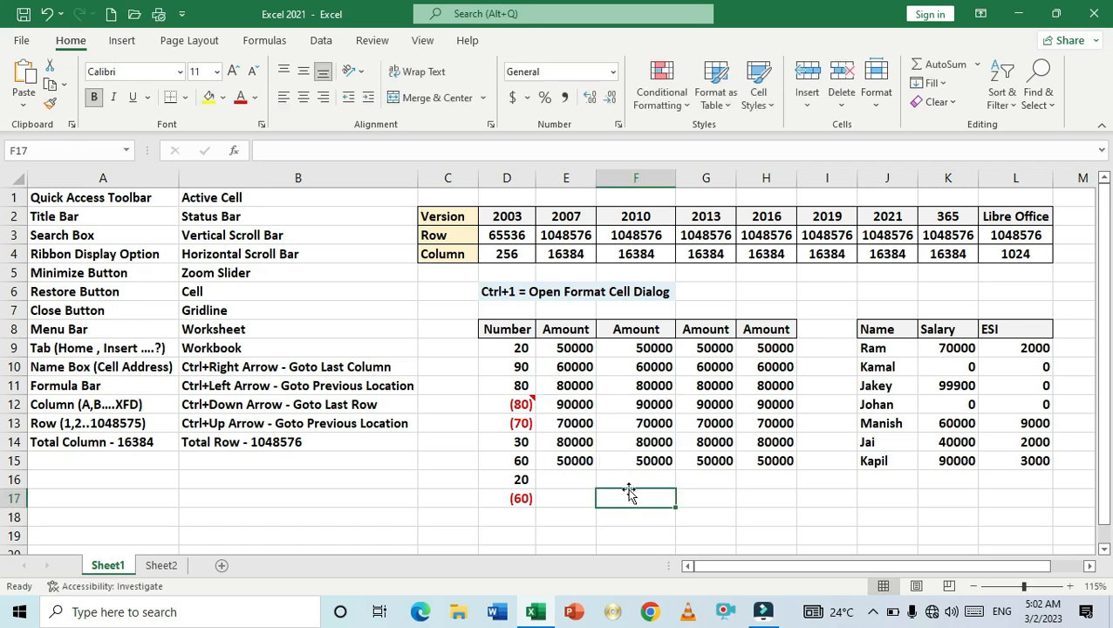
- Open D13 for editing to view its underlying value, then leave it unchanged
{"action": "mouse_move", "coordinate": [495, 407]}
{"action": "left_click", "coordinate": [518, 424]}
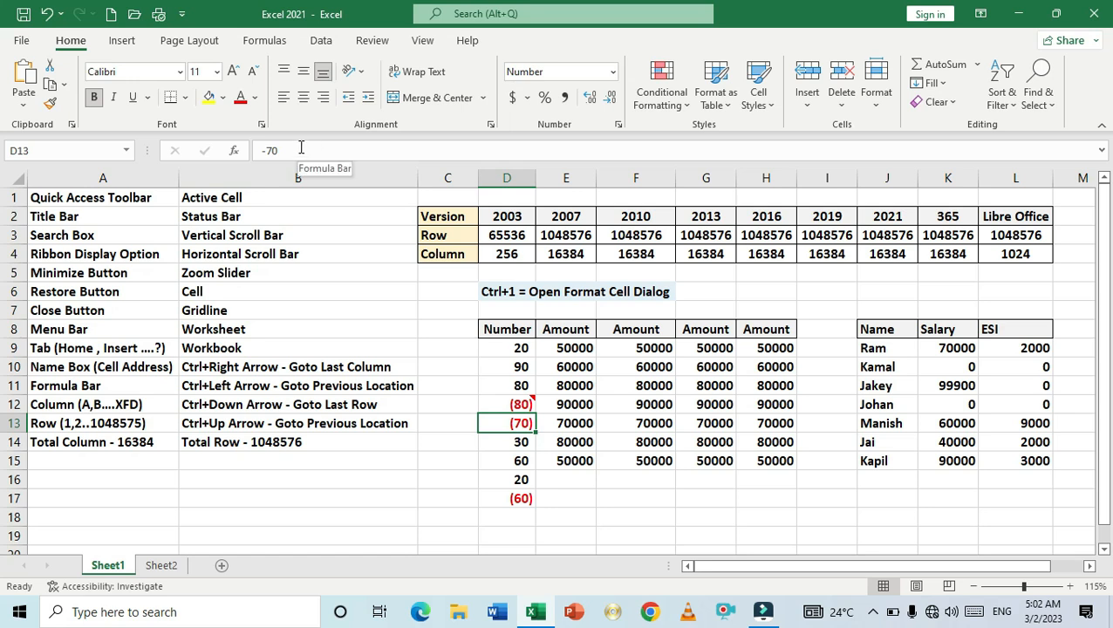
{"action": "double_click", "coordinate": [501, 424]}
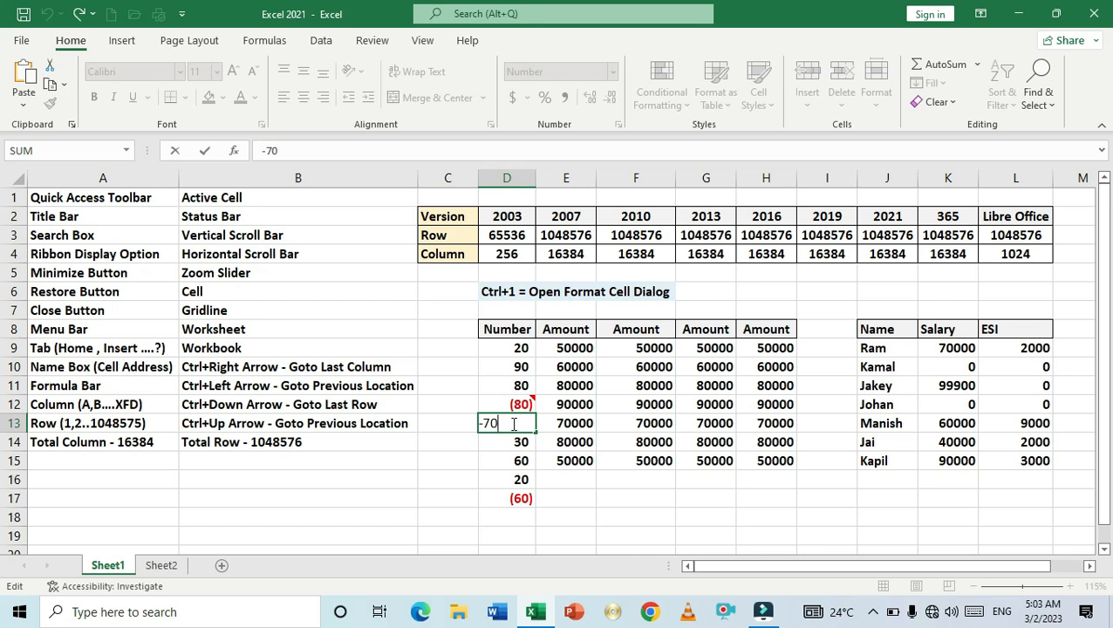
{"action": "key", "text": "Return"}
- Enter the note "Note:- Above Red number is negative" in cell C19
{"action": "key", "text": "Down"}
{"action": "key", "text": "Down"}
{"action": "key", "text": "Down"}
{"action": "key", "text": "Down"}
{"action": "key", "text": "Down"}
{"action": "key", "text": "Left"}
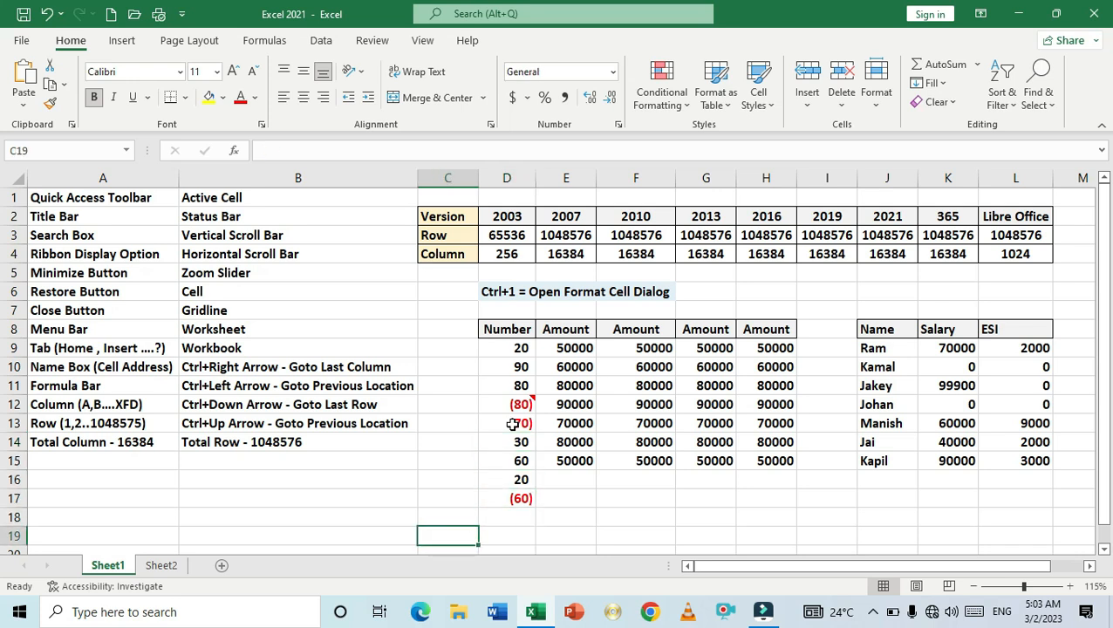
{"action": "type", "text": "Note:- Abo"}
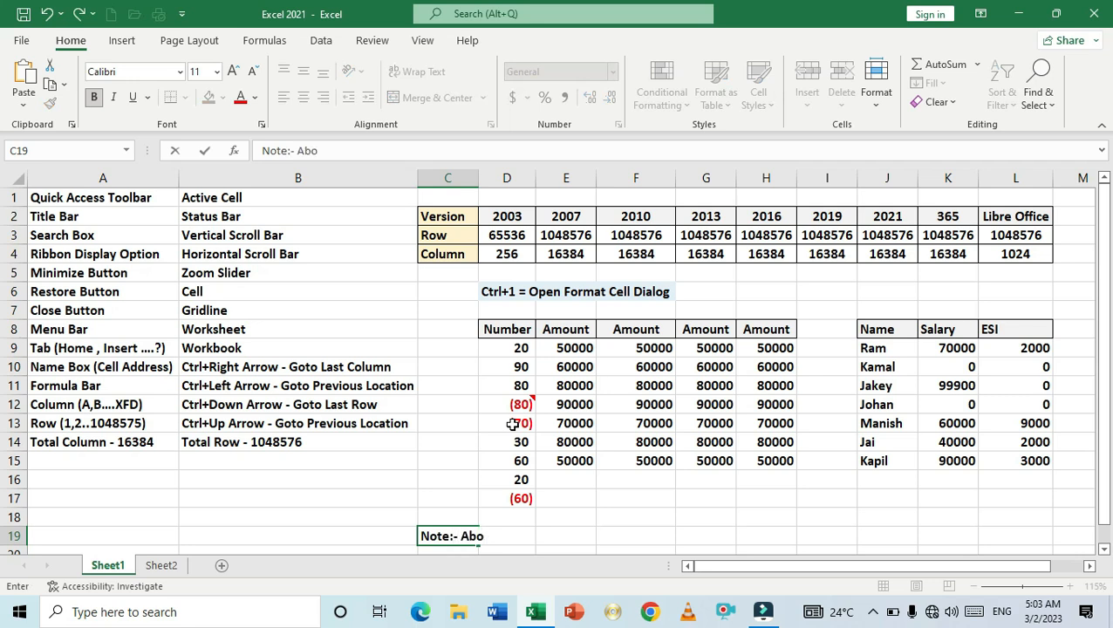
{"action": "type", "text": "ve Red num ber"}
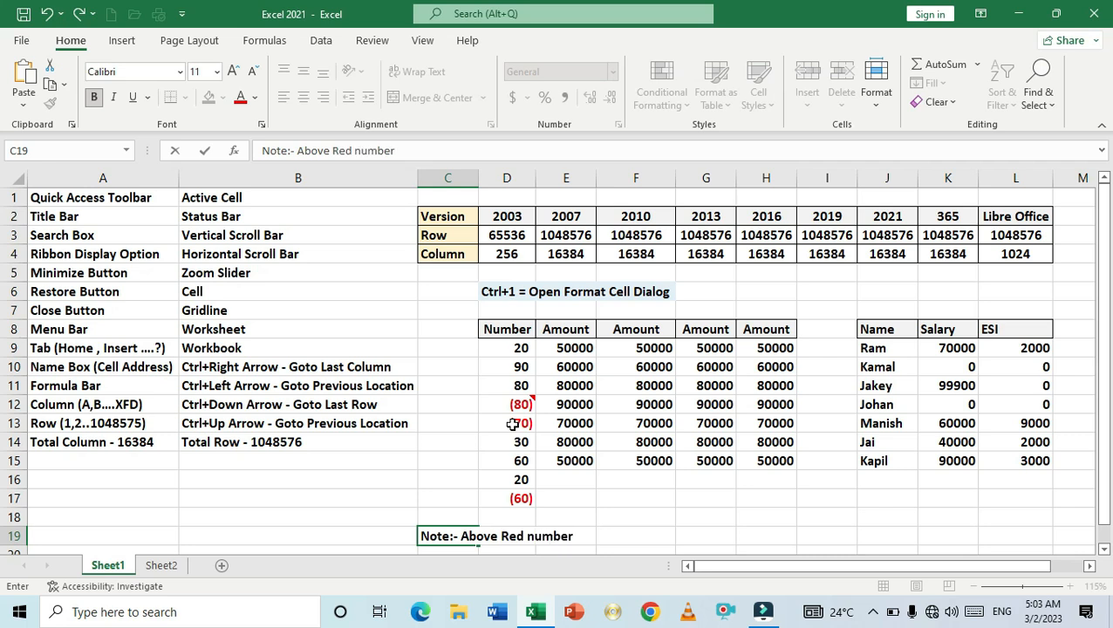
{"action": "type", "text": " is negative"}
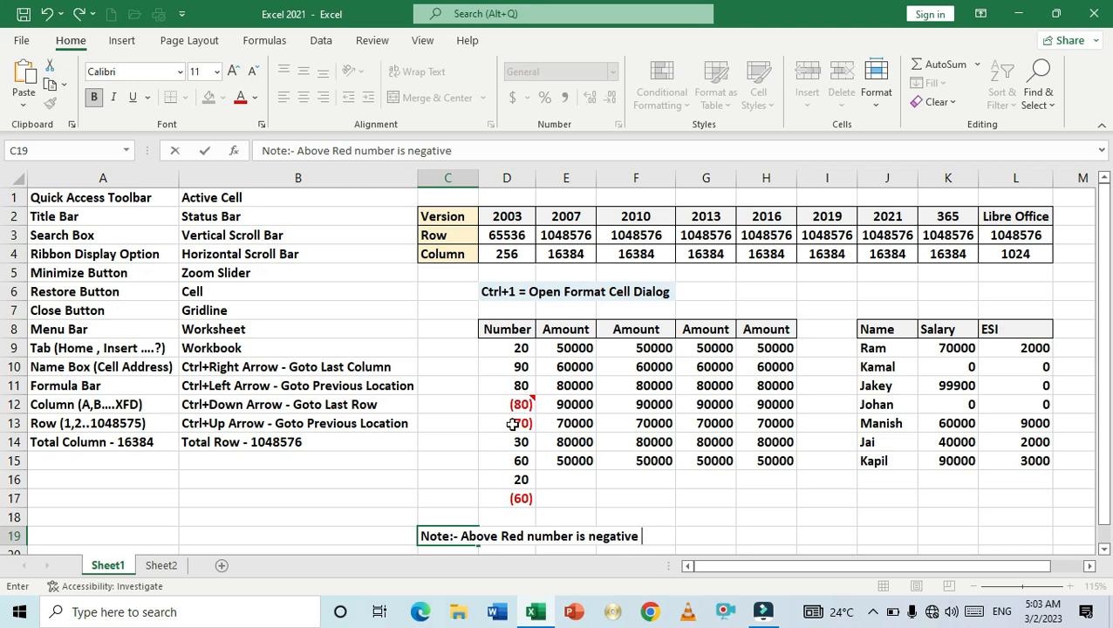
{"action": "key", "text": "Return"}
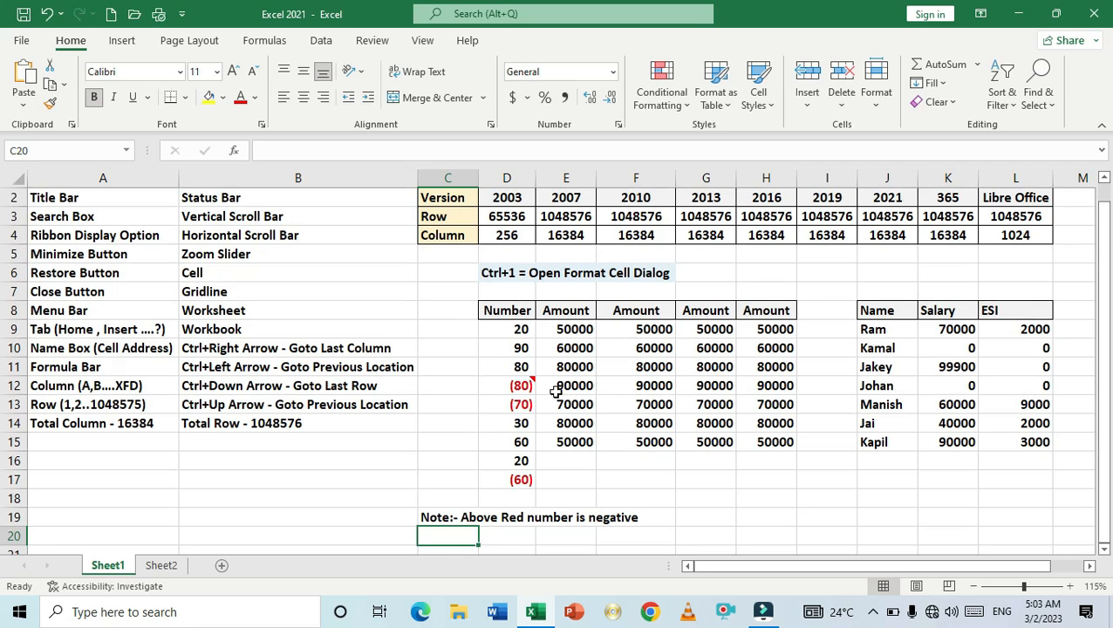
{"action": "mouse_move", "coordinate": [506, 392]}
{"action": "left_click", "coordinate": [498, 487]}
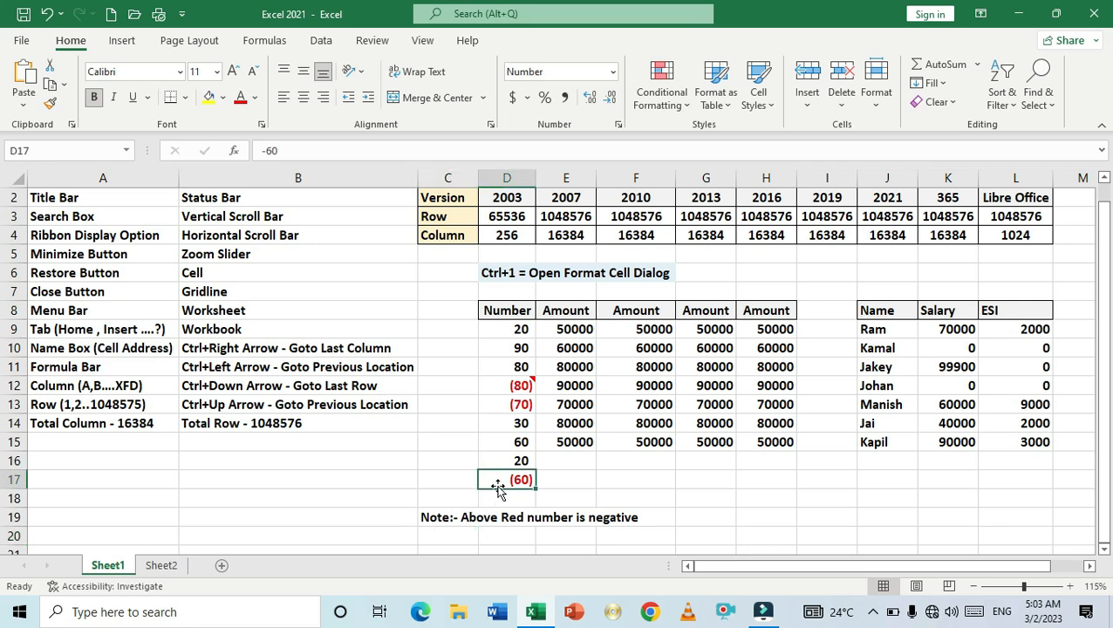
{"action": "left_click", "coordinate": [552, 481]}
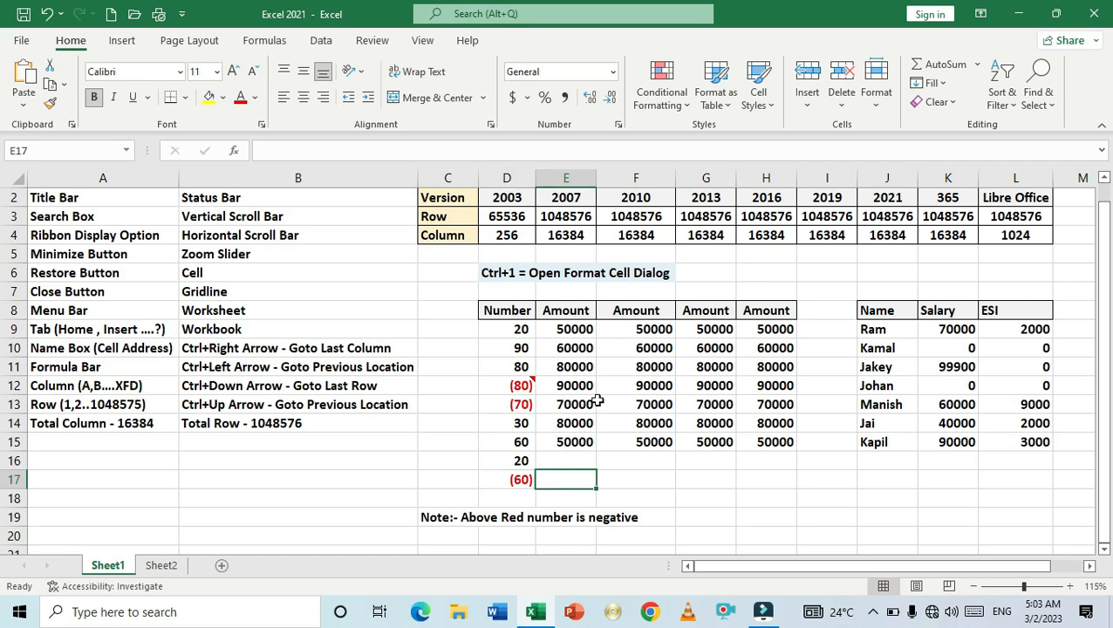
- Format F9:F15 as Number with 0 decimal places and the 1000 separator turned on
{"action": "scroll", "coordinate": [598, 400], "scroll_direction": "up", "scroll_amount": 1}
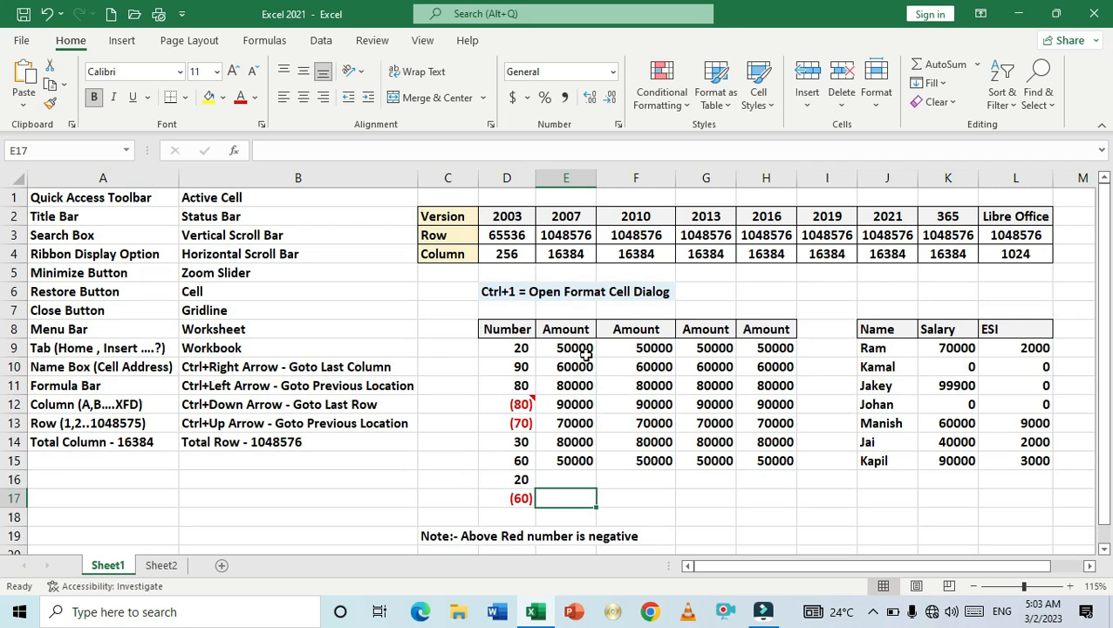
{"action": "left_click_drag", "start_coordinate": [582, 348], "coordinate": [582, 461]}
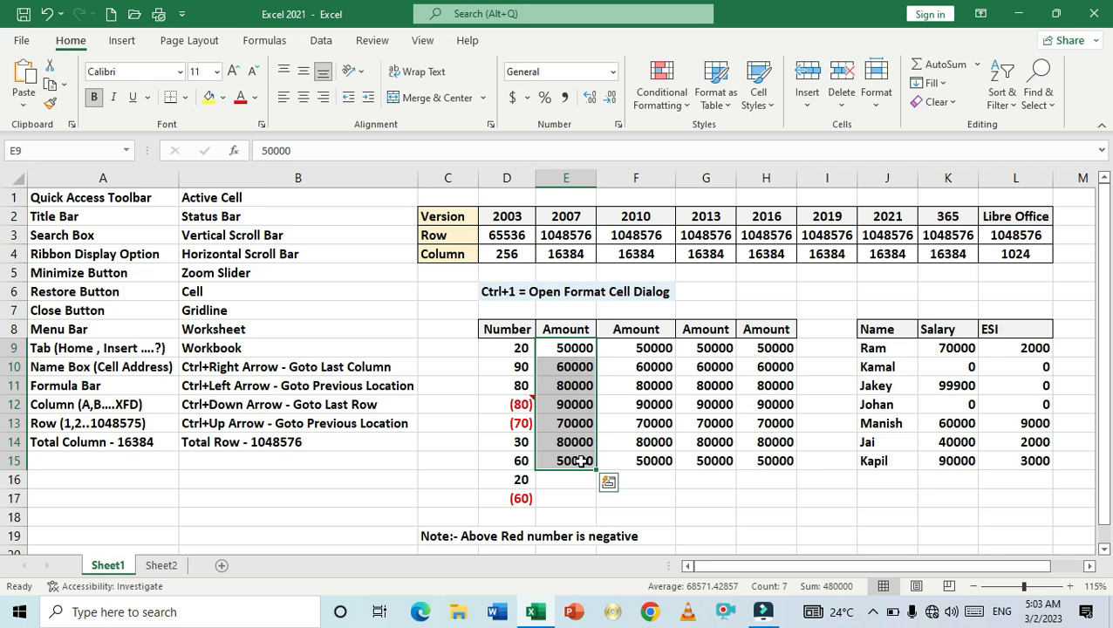
{"action": "left_click", "coordinate": [645, 348]}
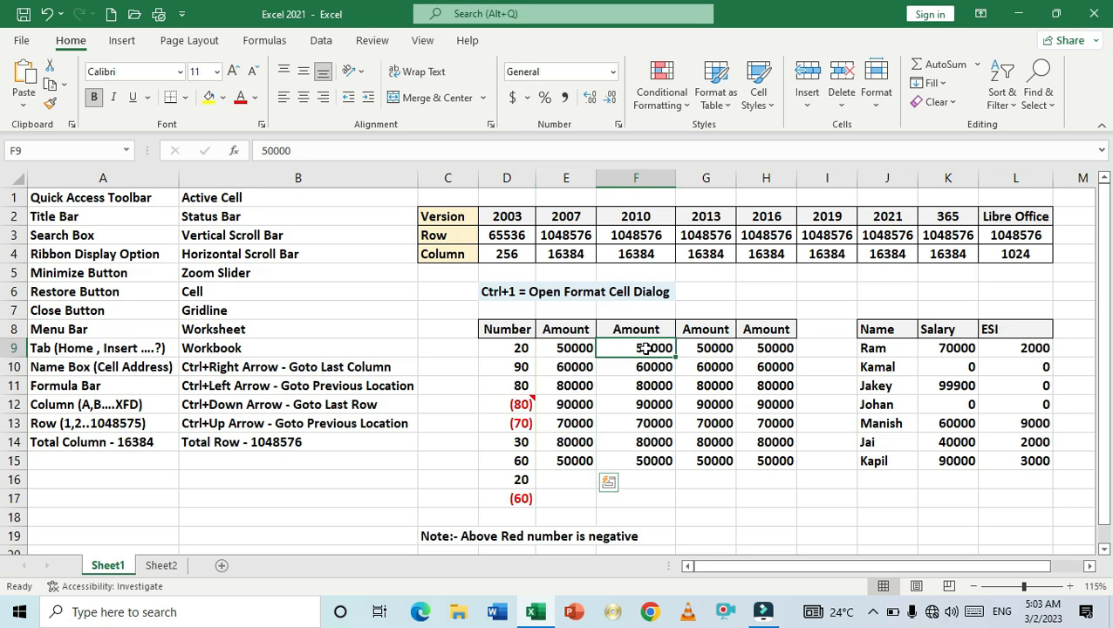
{"action": "left_click_drag", "start_coordinate": [644, 348], "coordinate": [652, 464]}
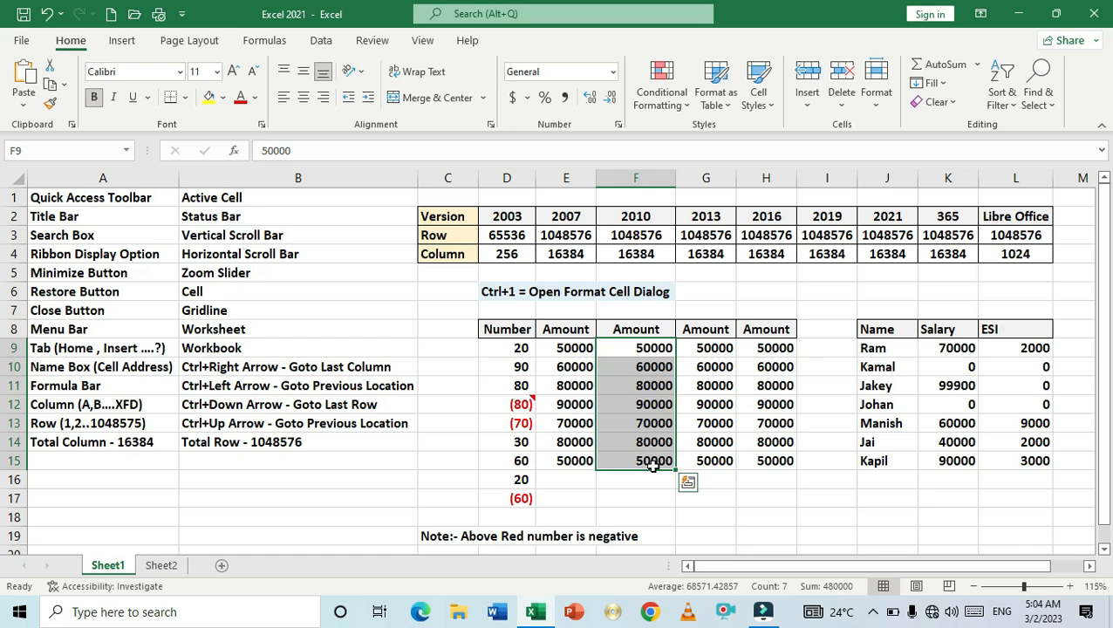
{"action": "key", "text": "ctrl+1"}
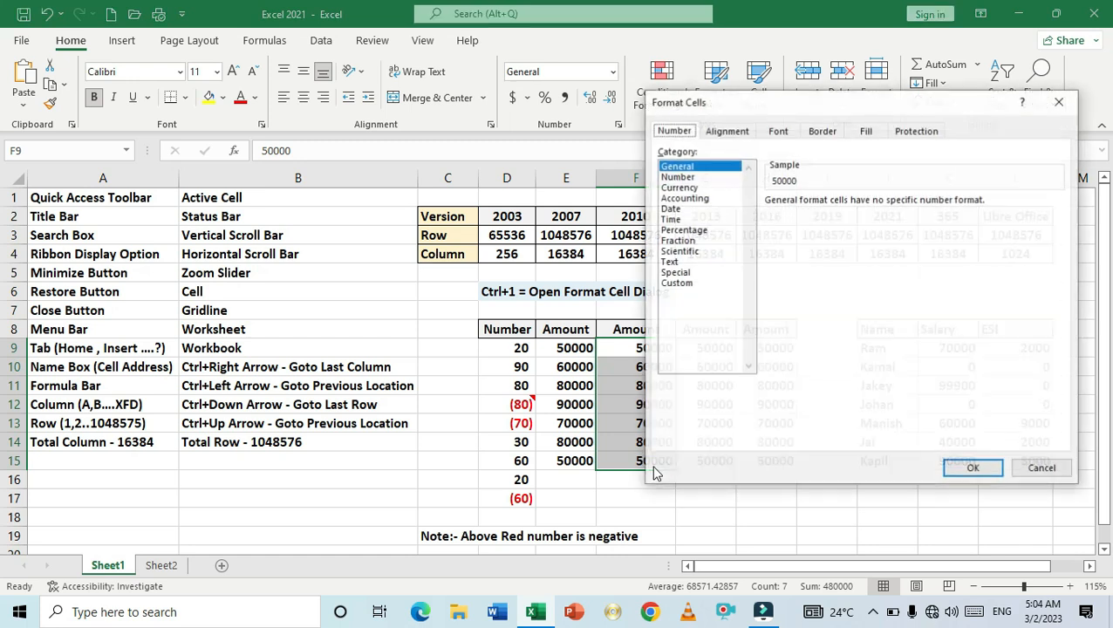
{"action": "left_click", "coordinate": [678, 177]}
{"action": "left_click_drag", "start_coordinate": [787, 110], "coordinate": [834, 100]}
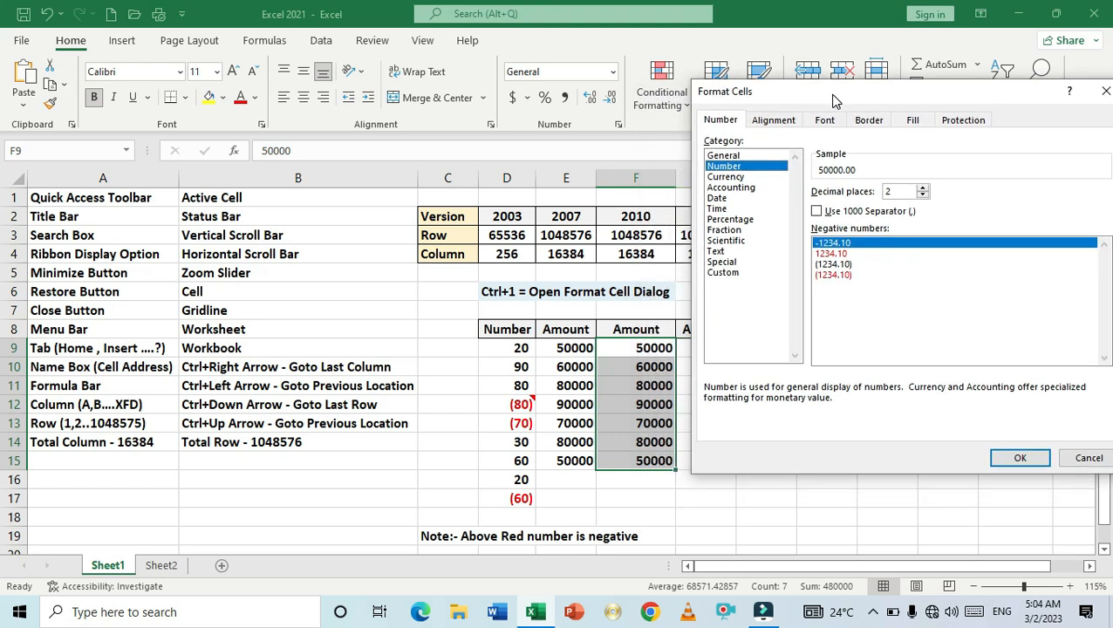
{"action": "left_click", "coordinate": [817, 211]}
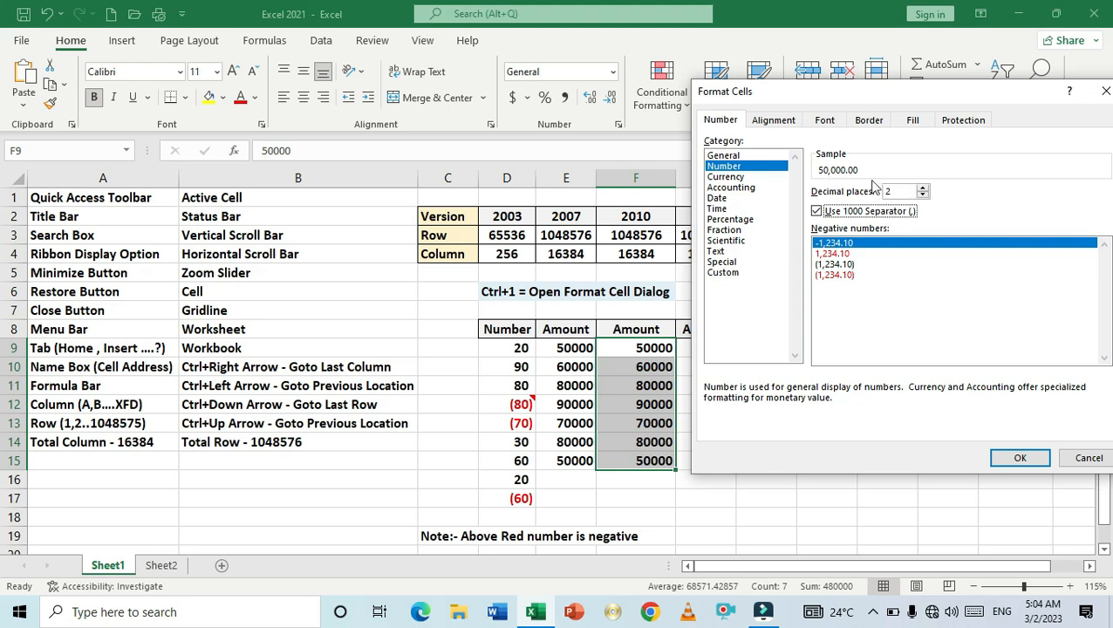
{"action": "left_click", "coordinate": [923, 195]}
{"action": "left_click", "coordinate": [923, 195]}
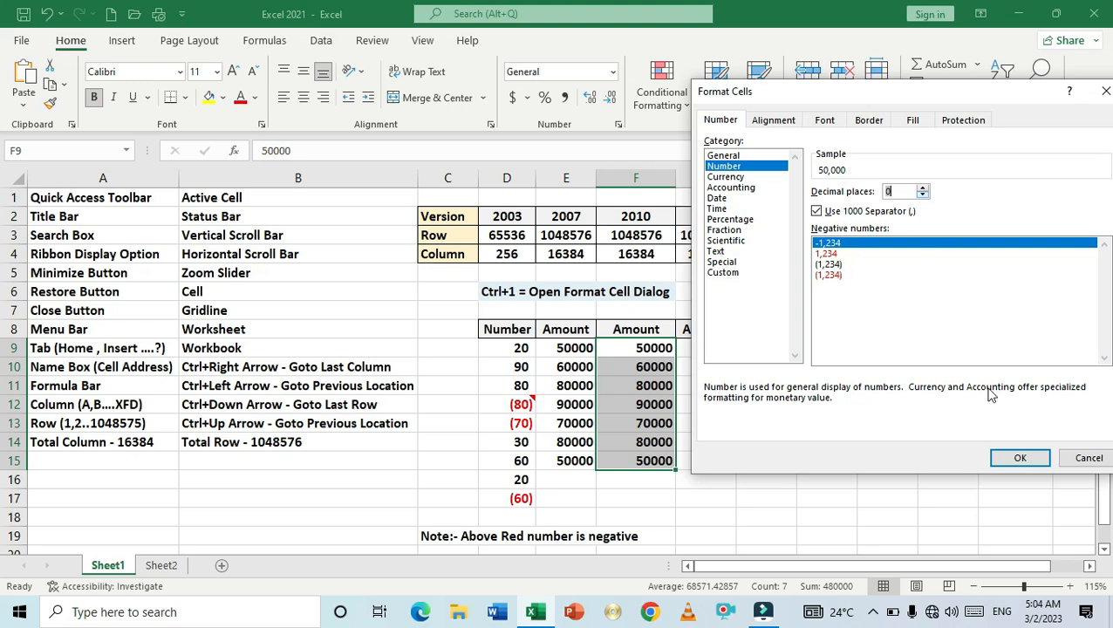
{"action": "left_click", "coordinate": [1021, 460]}
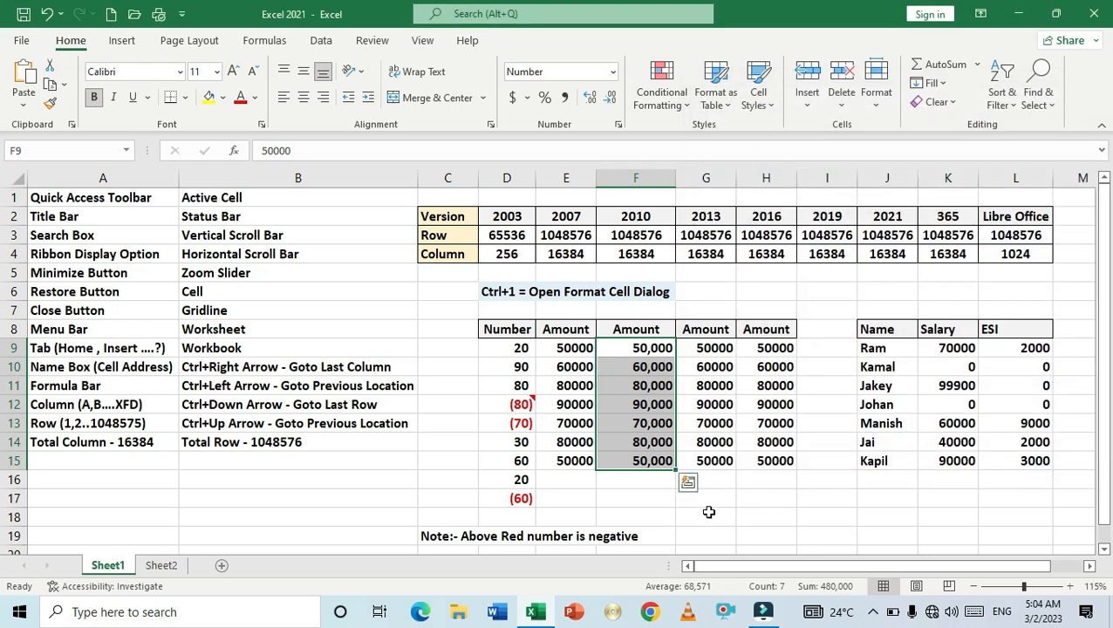
- Reselect the F9:F15 amounts in different ways to review their new number format
{"action": "left_click", "coordinate": [669, 516]}
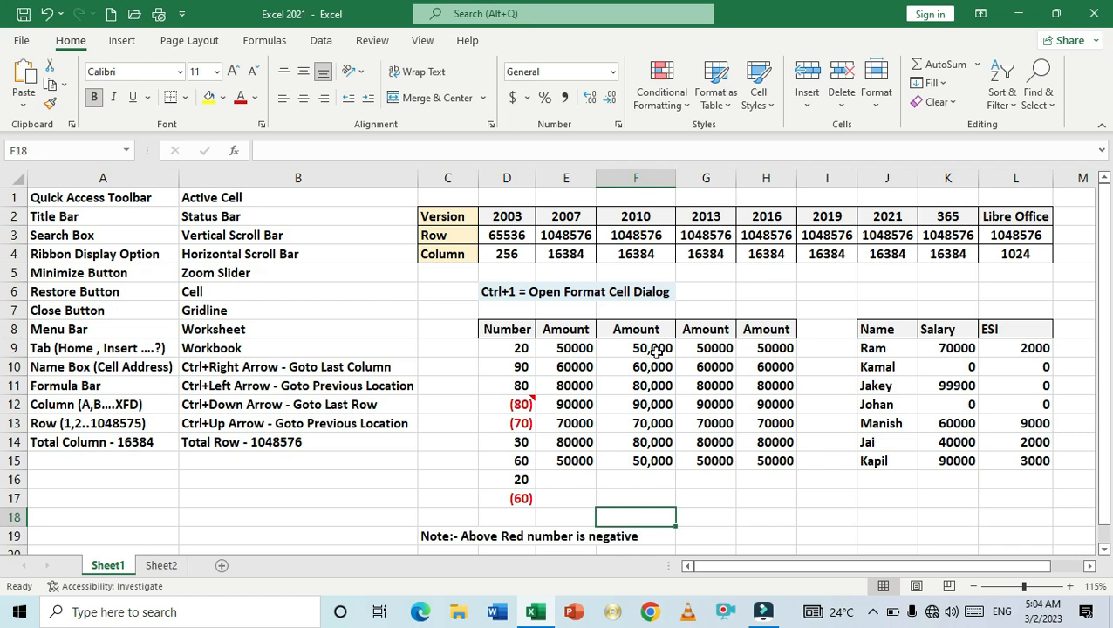
{"action": "left_click_drag", "start_coordinate": [656, 352], "coordinate": [663, 457]}
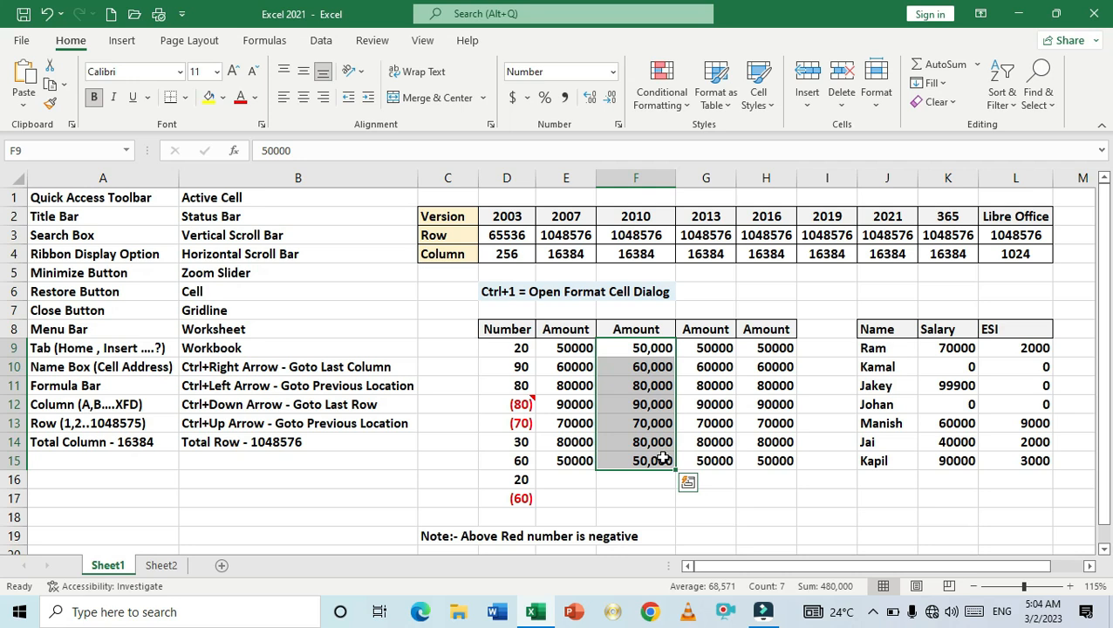
{"action": "key", "text": "Right"}
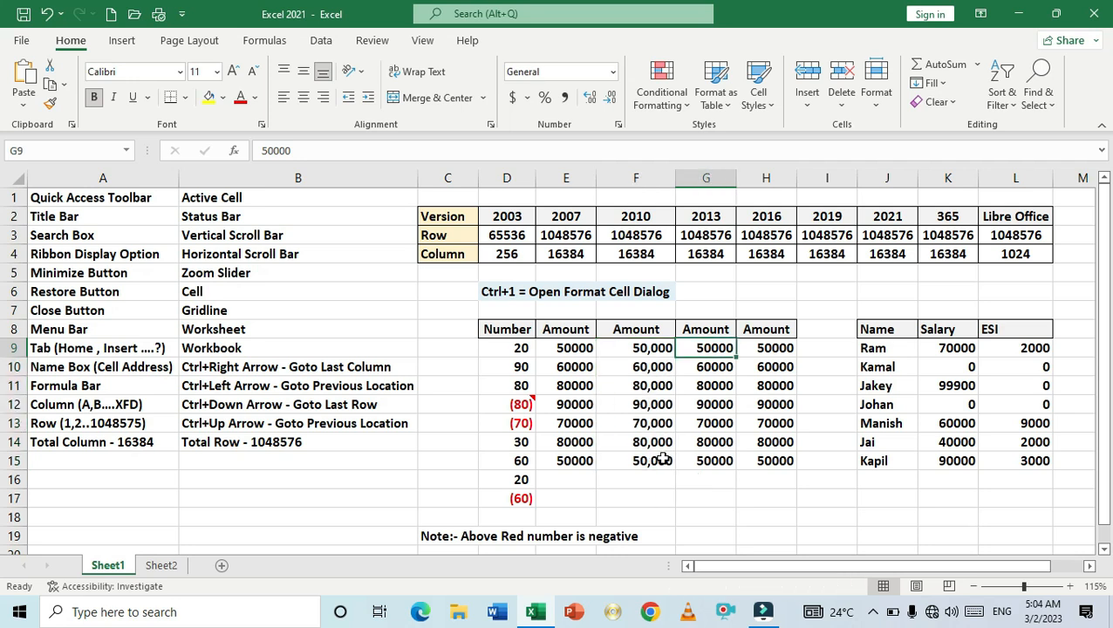
{"action": "key", "text": "Left"}
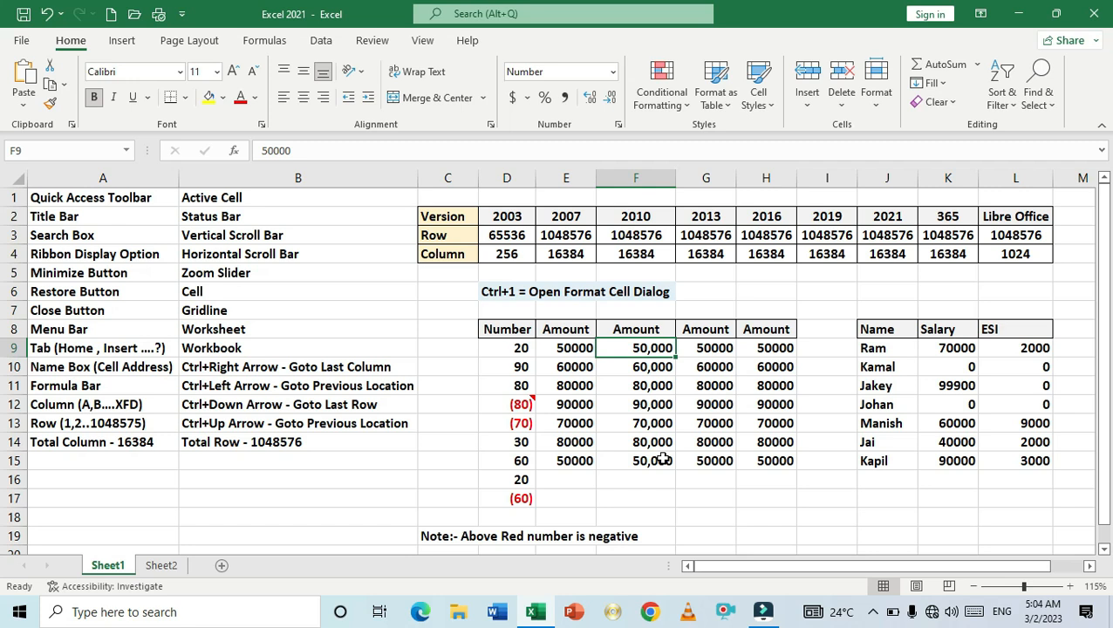
{"action": "key", "text": "shift+Down"}
{"action": "key", "text": "shift+Down"}
{"action": "key", "text": "shift+Down"}
{"action": "key", "text": "shift+Down"}
{"action": "key", "text": "shift+Down"}
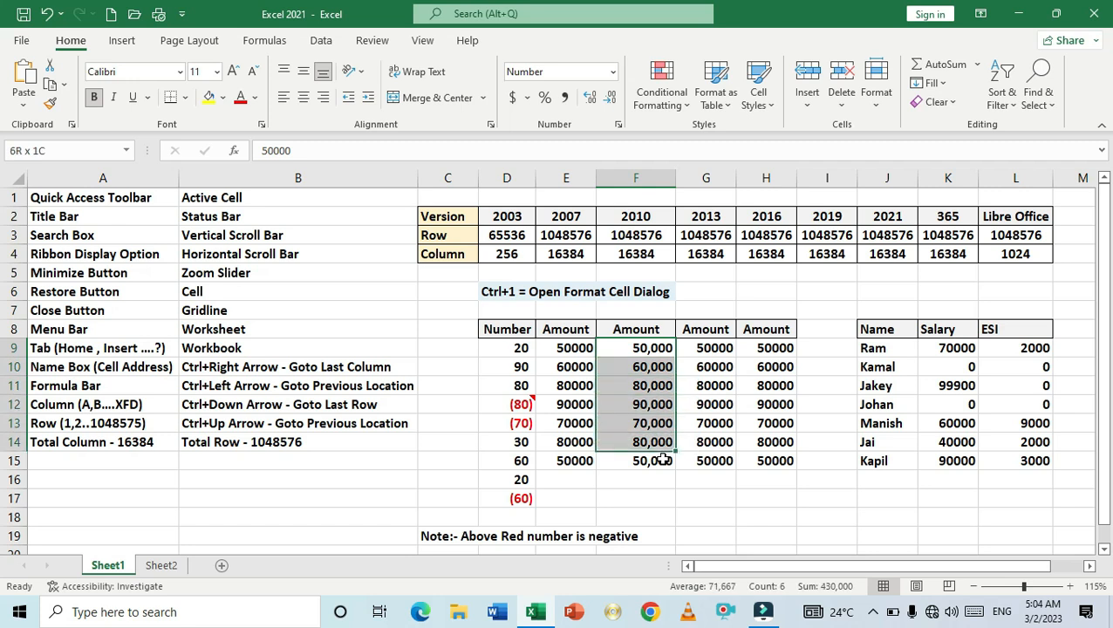
{"action": "key", "text": "shift+Down"}
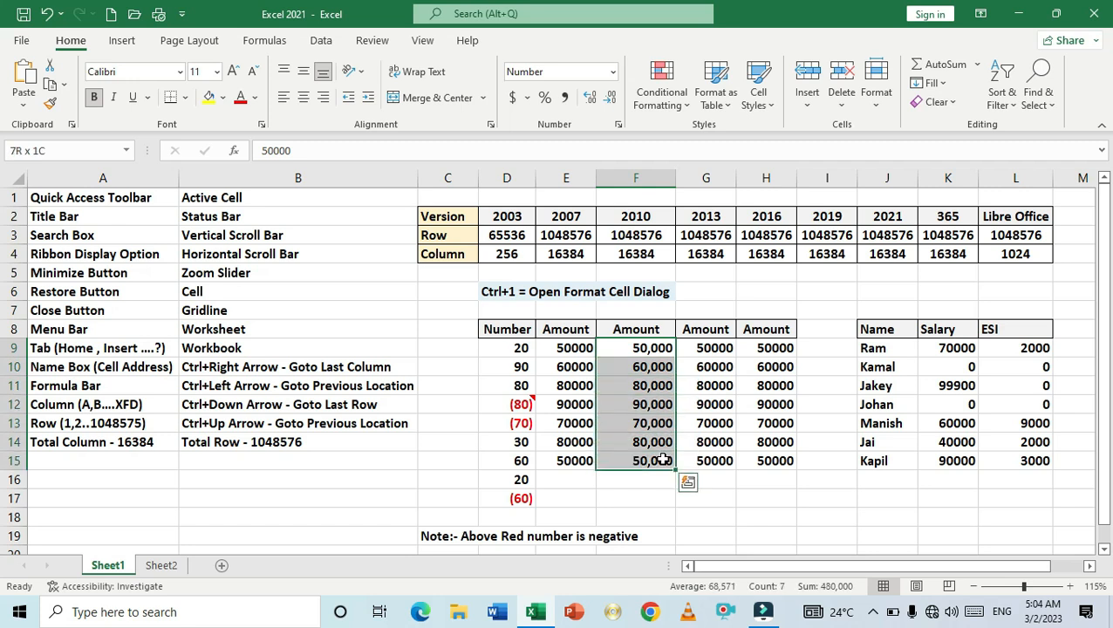
{"action": "left_click", "coordinate": [730, 460]}
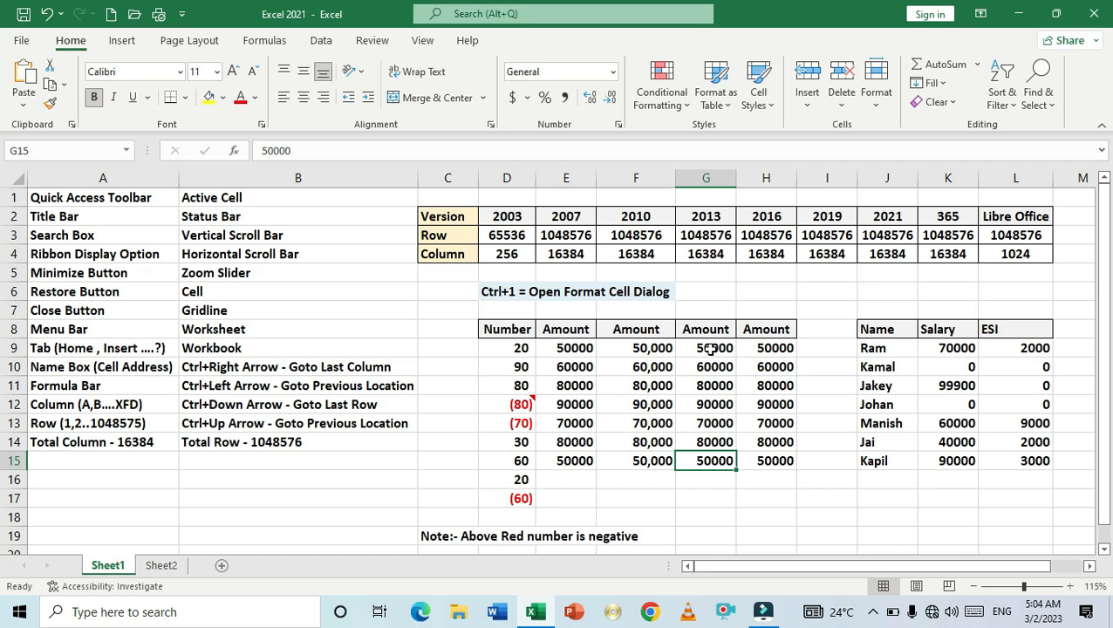
- Format G9:G15 as Currency with 0 decimal places and the ₹ English (India) symbol
{"action": "left_click_drag", "start_coordinate": [708, 349], "coordinate": [699, 456]}
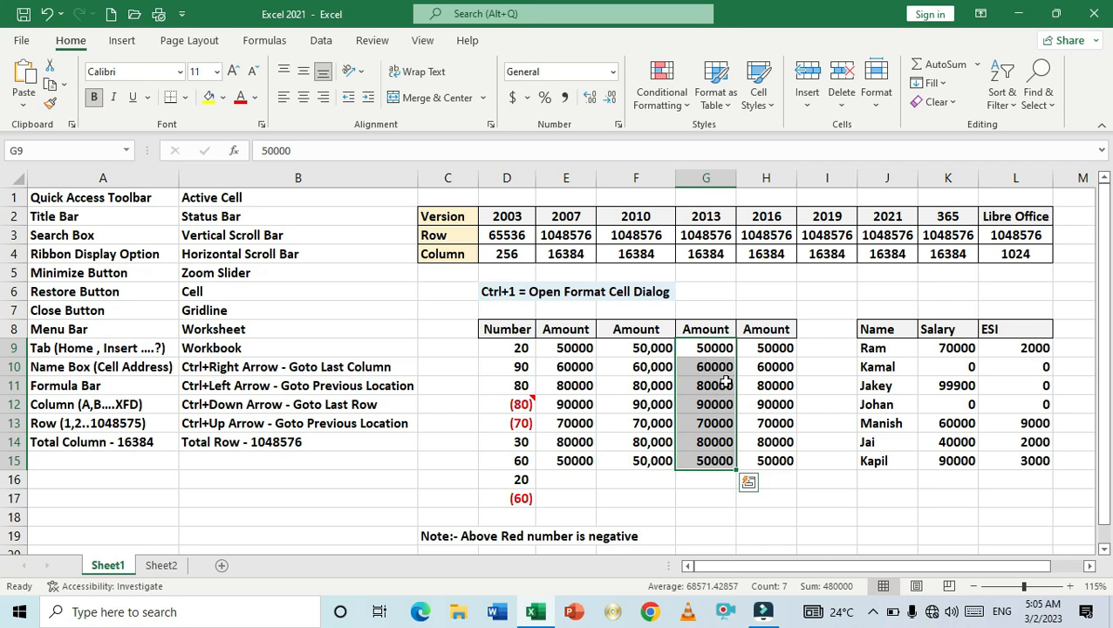
{"action": "key", "text": "ctrl+1"}
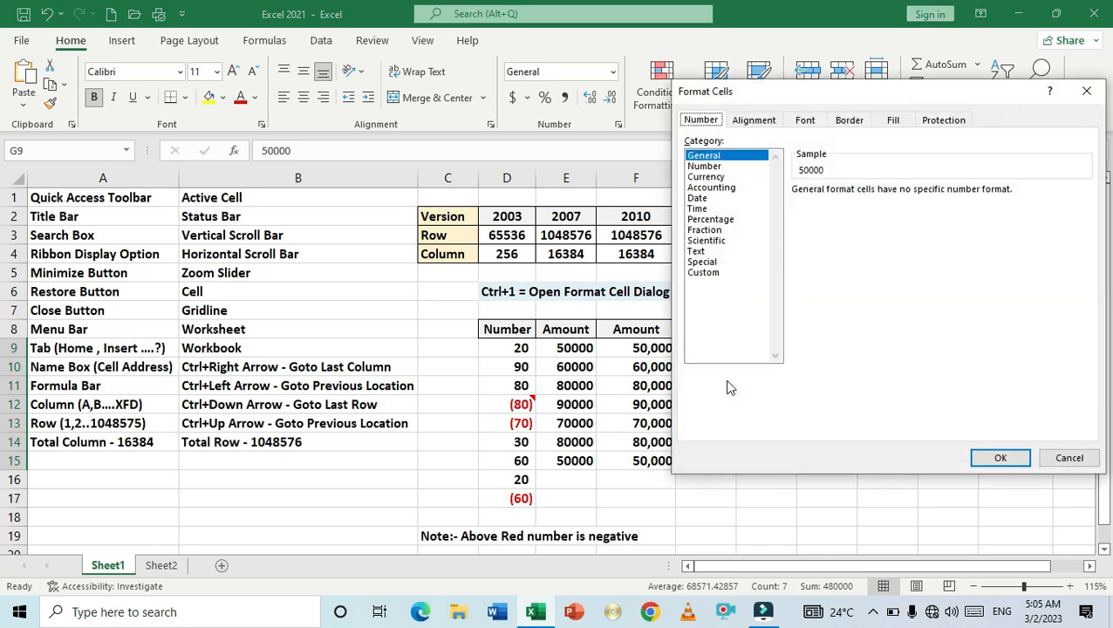
{"action": "left_click", "coordinate": [707, 177]}
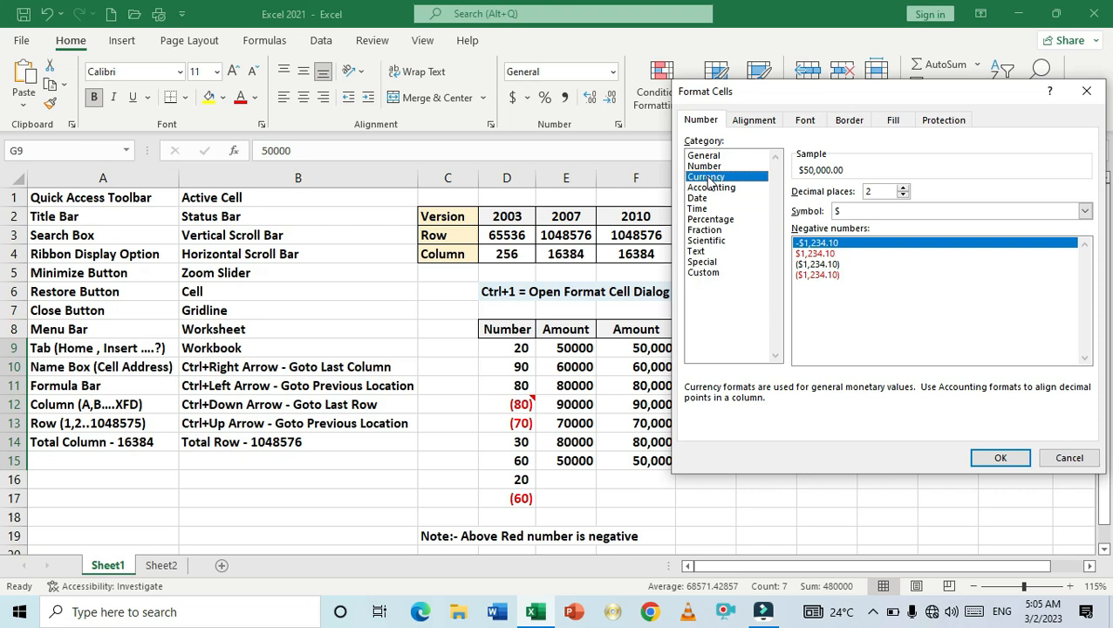
{"action": "left_click", "coordinate": [903, 195]}
{"action": "left_click", "coordinate": [902, 196]}
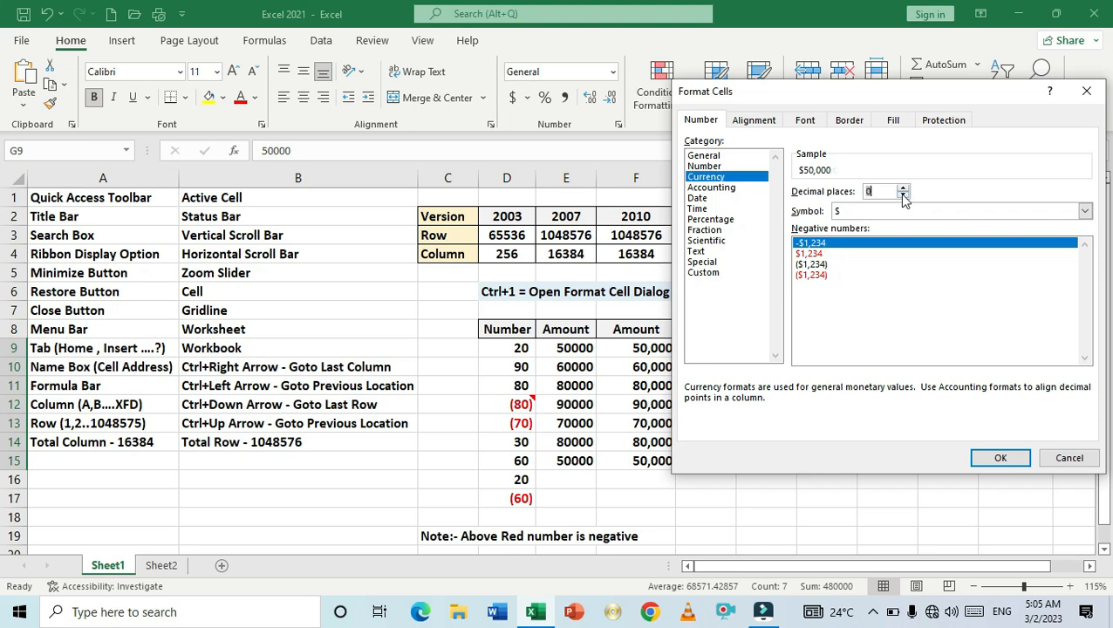
{"action": "left_click", "coordinate": [1084, 212]}
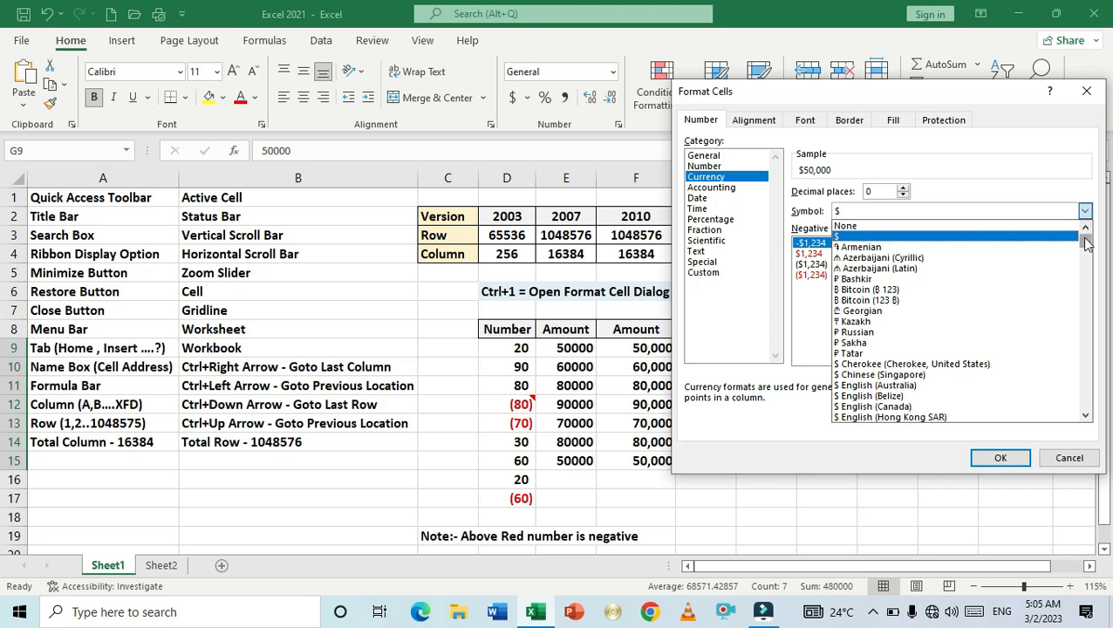
{"action": "scroll", "coordinate": [1086, 239], "scroll_direction": "down", "scroll_amount": 2}
{"action": "left_click_drag", "start_coordinate": [1086, 244], "coordinate": [1088, 280]}
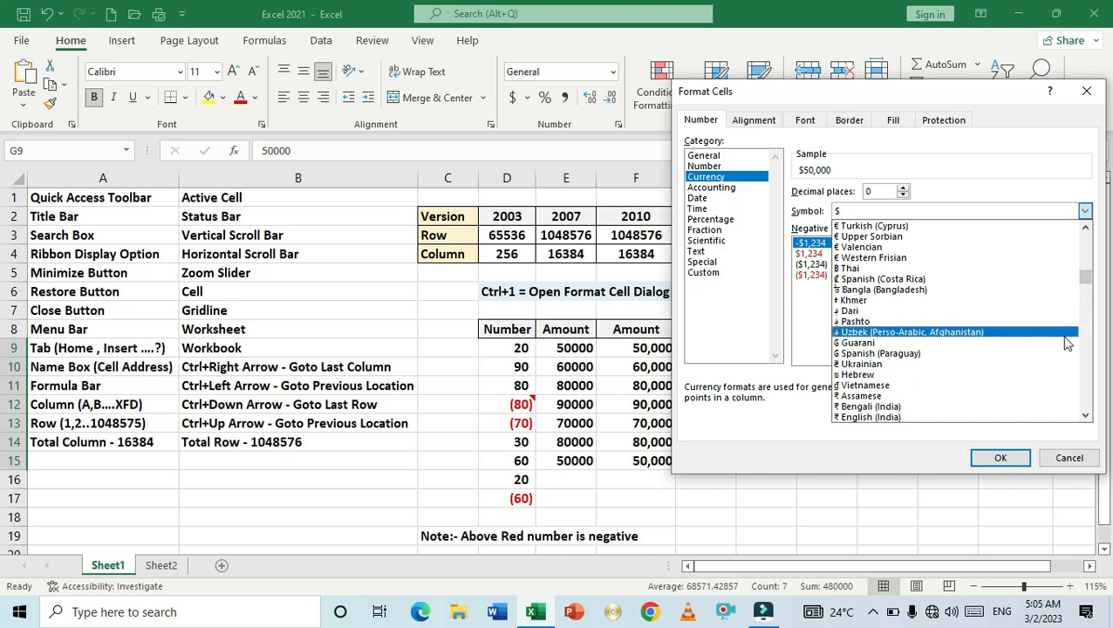
{"action": "scroll", "coordinate": [1066, 340], "scroll_direction": "down", "scroll_amount": 1}
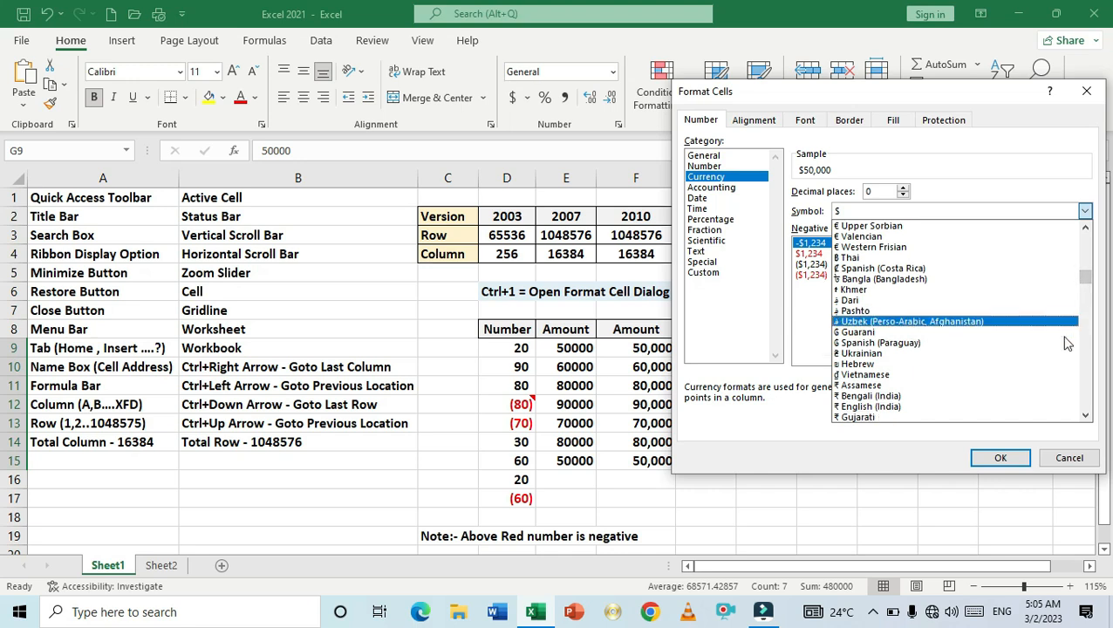
{"action": "left_click", "coordinate": [865, 407]}
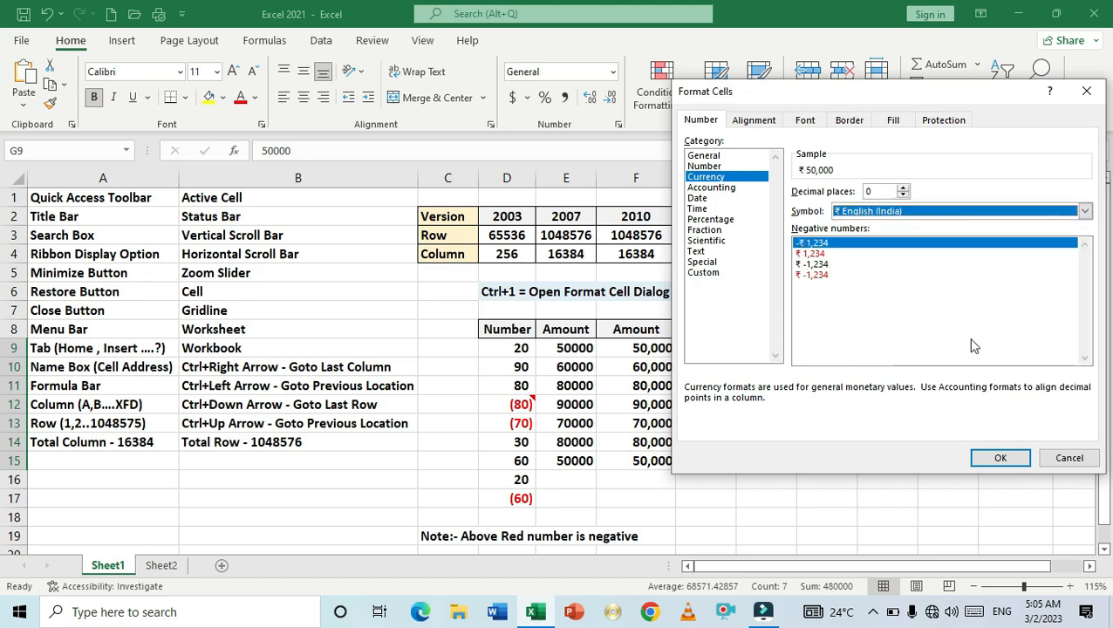
{"action": "left_click", "coordinate": [994, 460]}
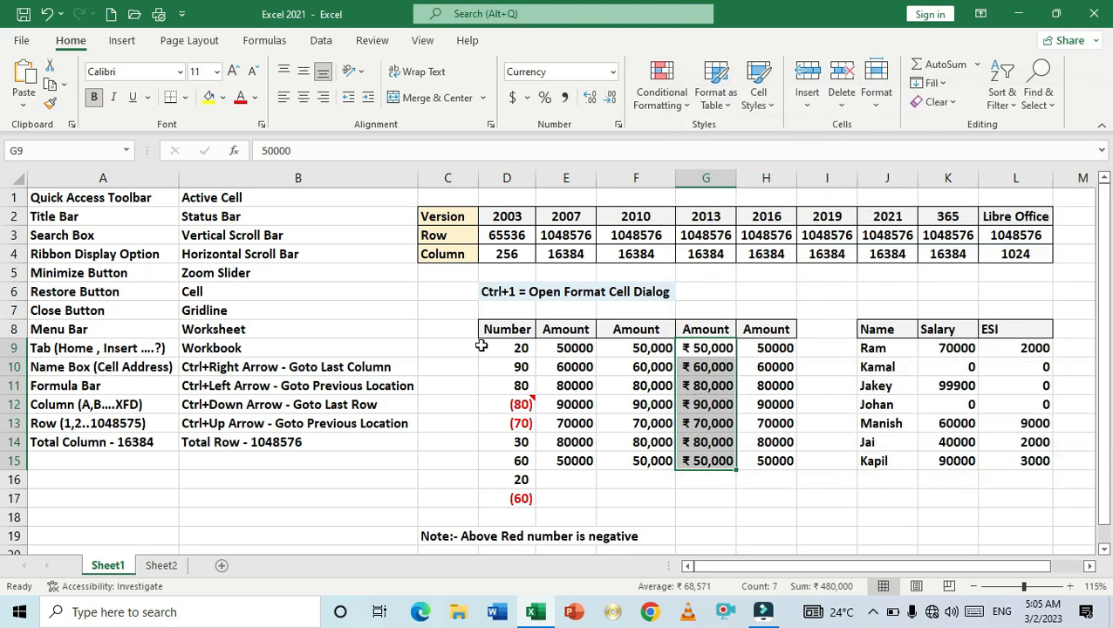
- Reselect G9:G15 to review the currency formatting applied to those amounts
{"action": "left_click", "coordinate": [714, 491]}
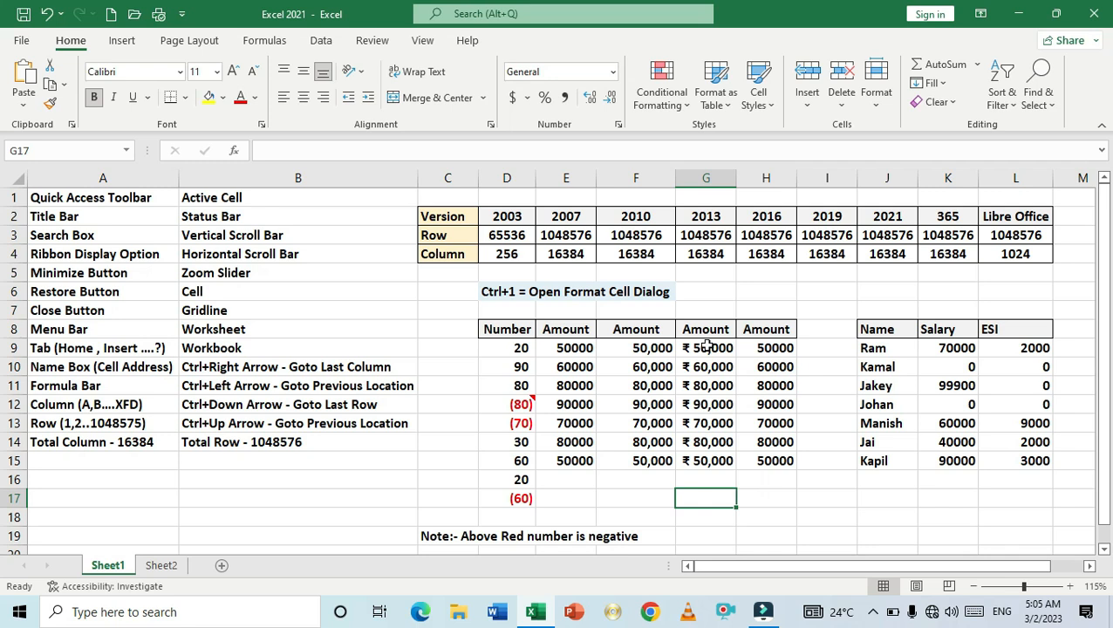
{"action": "left_click_drag", "start_coordinate": [707, 347], "coordinate": [706, 462]}
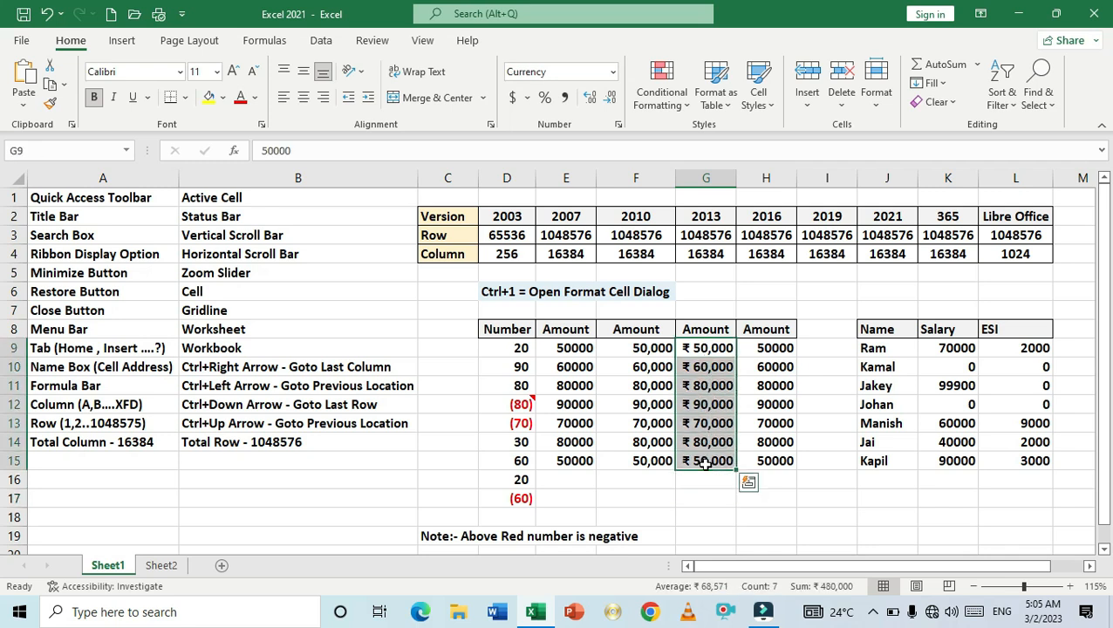
{"action": "left_click", "coordinate": [700, 504]}
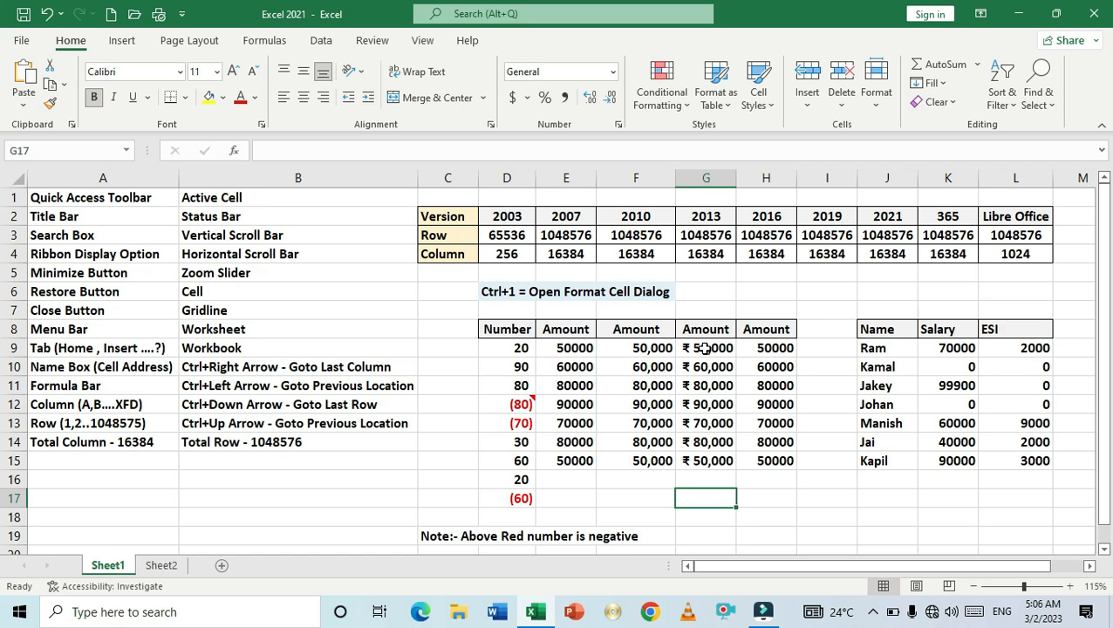
- Select H9:H15 and choose the Currency category with 0 decimal places in the Format Cells dialog
{"action": "key", "text": "Right"}
{"action": "key", "text": "Up"}
{"action": "key", "text": "Up"}
{"action": "key", "text": "Up"}
{"action": "key", "text": "Up"}
{"action": "key", "text": "Up"}
{"action": "key", "text": "Up"}
{"action": "key", "text": "Up"}
{"action": "key", "text": "Up"}
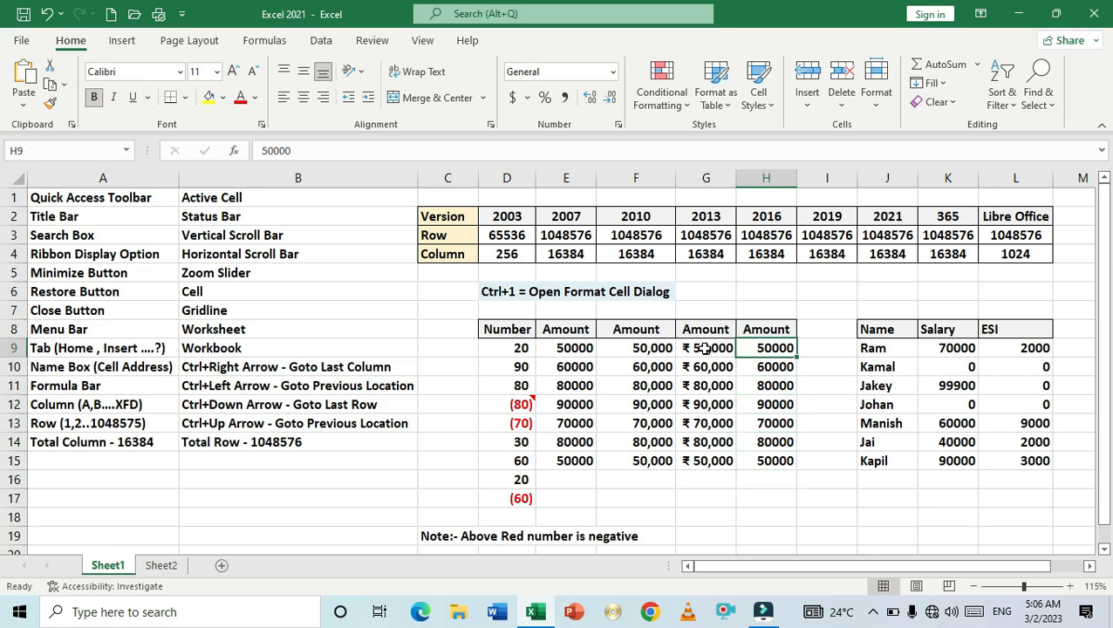
{"action": "key", "text": "shift+Down"}
{"action": "key", "text": "shift+Down"}
{"action": "key", "text": "shift+Down"}
{"action": "key", "text": "shift+Down"}
{"action": "key", "text": "shift+Down"}
{"action": "key", "text": "shift+Down"}
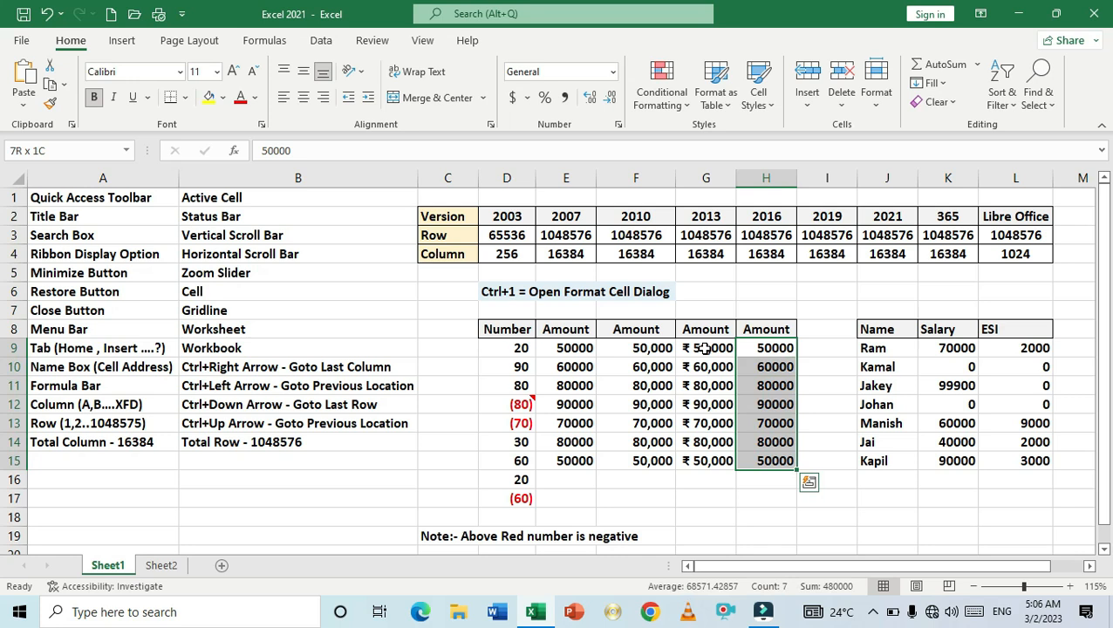
{"action": "key", "text": "ctrl+1"}
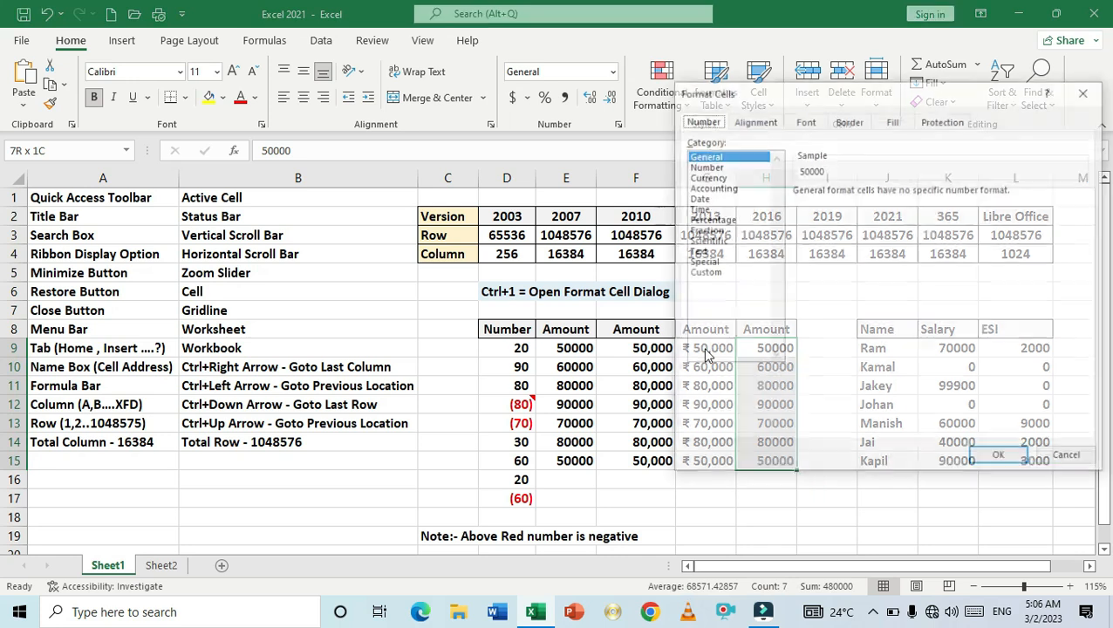
{"action": "left_click", "coordinate": [707, 177]}
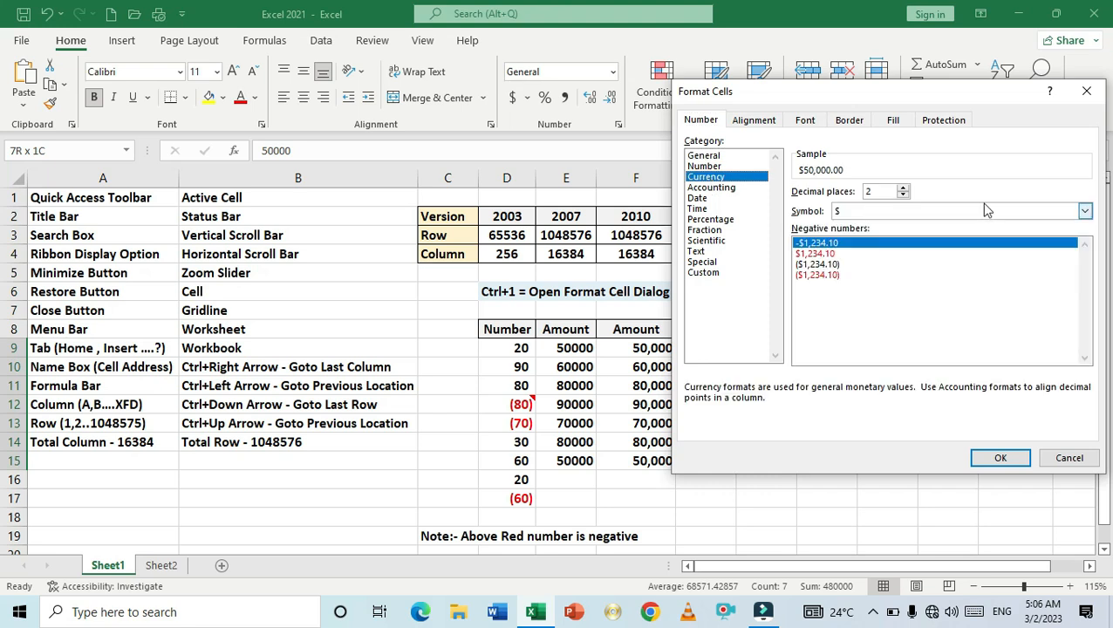
{"action": "double_click", "coordinate": [904, 195]}
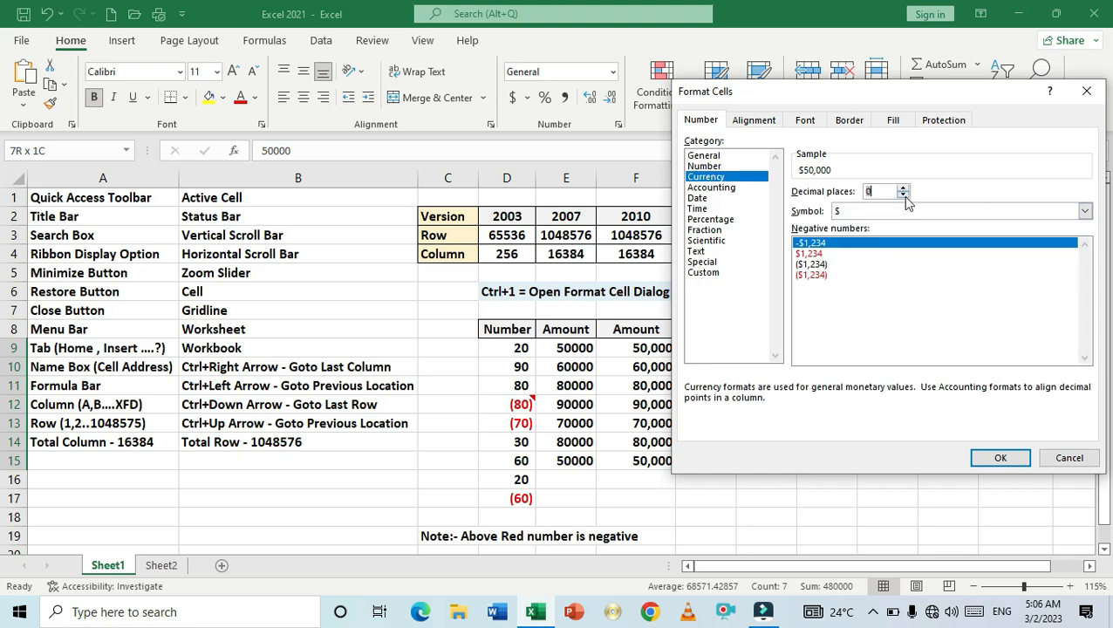
- Set the currency symbol to INR and apply the format to H9:H15
{"action": "left_click", "coordinate": [928, 212]}
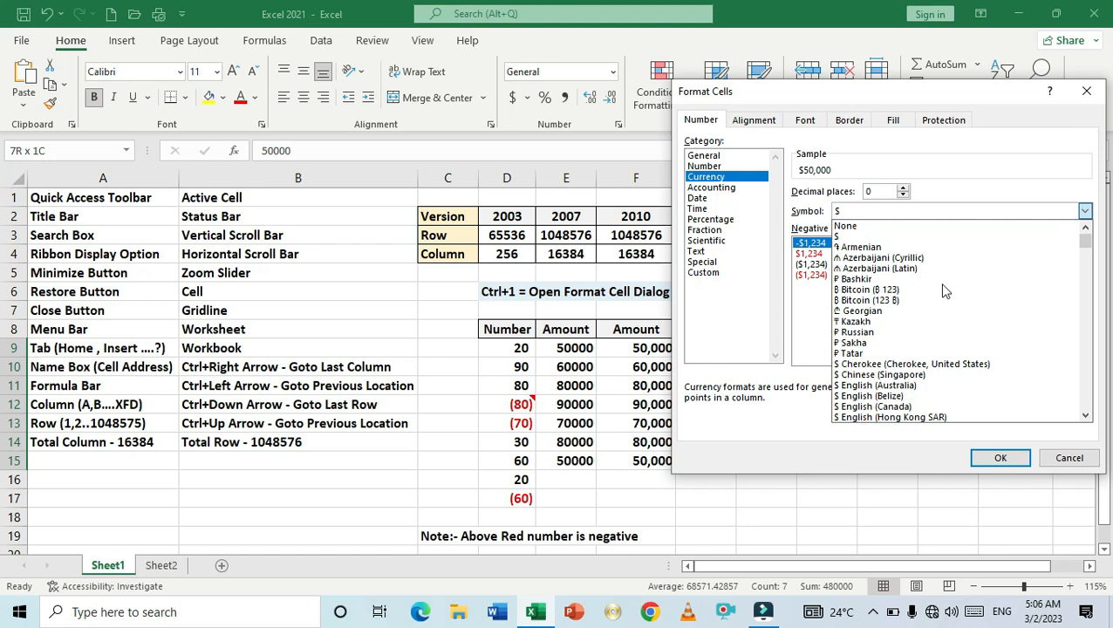
{"action": "scroll", "coordinate": [951, 347], "scroll_direction": "down", "scroll_amount": 5}
{"action": "scroll", "coordinate": [950, 346], "scroll_direction": "down", "scroll_amount": 8}
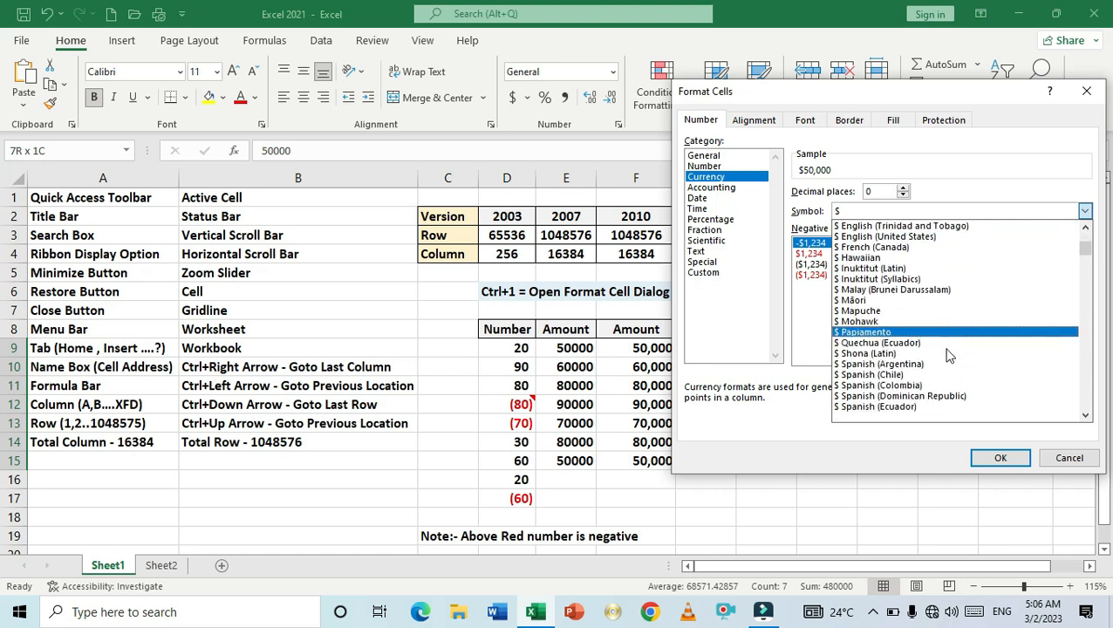
{"action": "scroll", "coordinate": [947, 354], "scroll_direction": "down", "scroll_amount": 7}
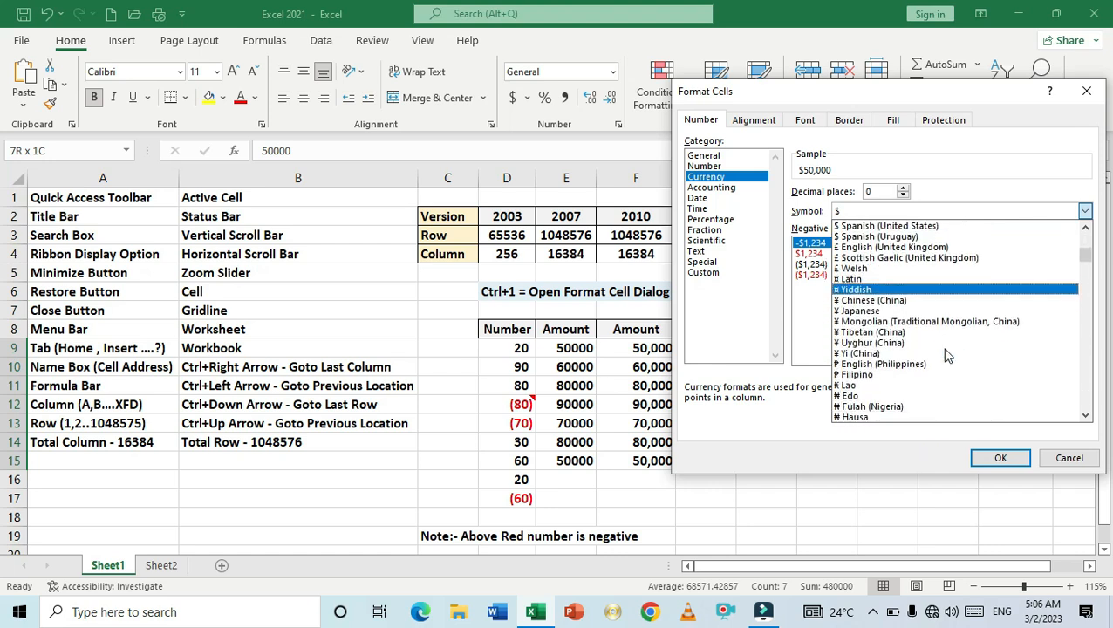
{"action": "scroll", "coordinate": [945, 349], "scroll_direction": "down", "scroll_amount": 9}
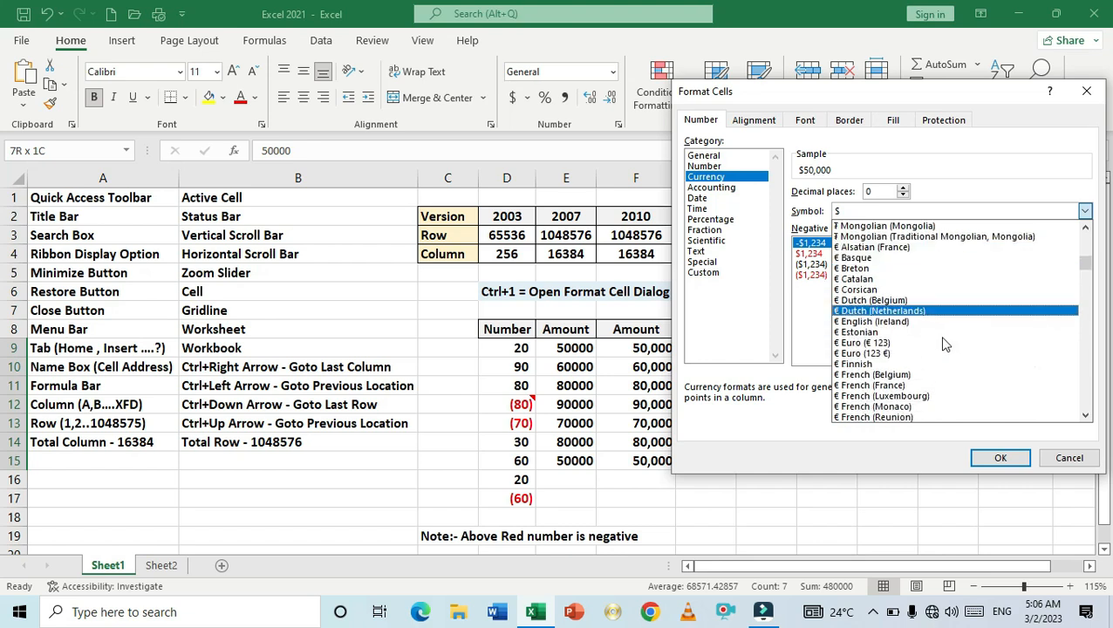
{"action": "scroll", "coordinate": [942, 349], "scroll_direction": "down", "scroll_amount": 9}
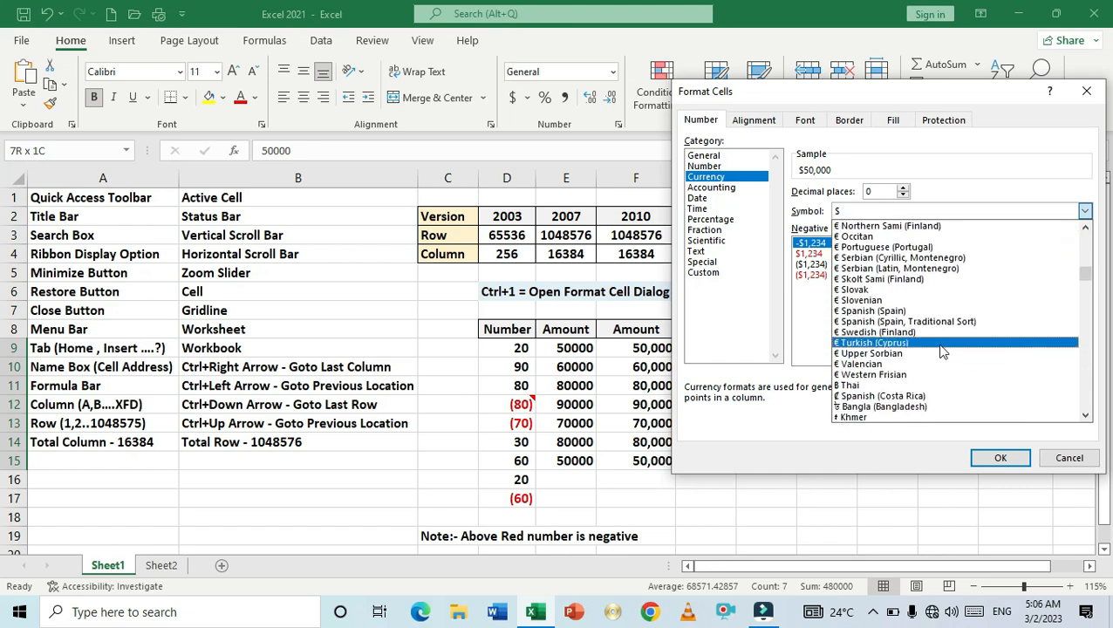
{"action": "scroll", "coordinate": [942, 349], "scroll_direction": "down", "scroll_amount": 10}
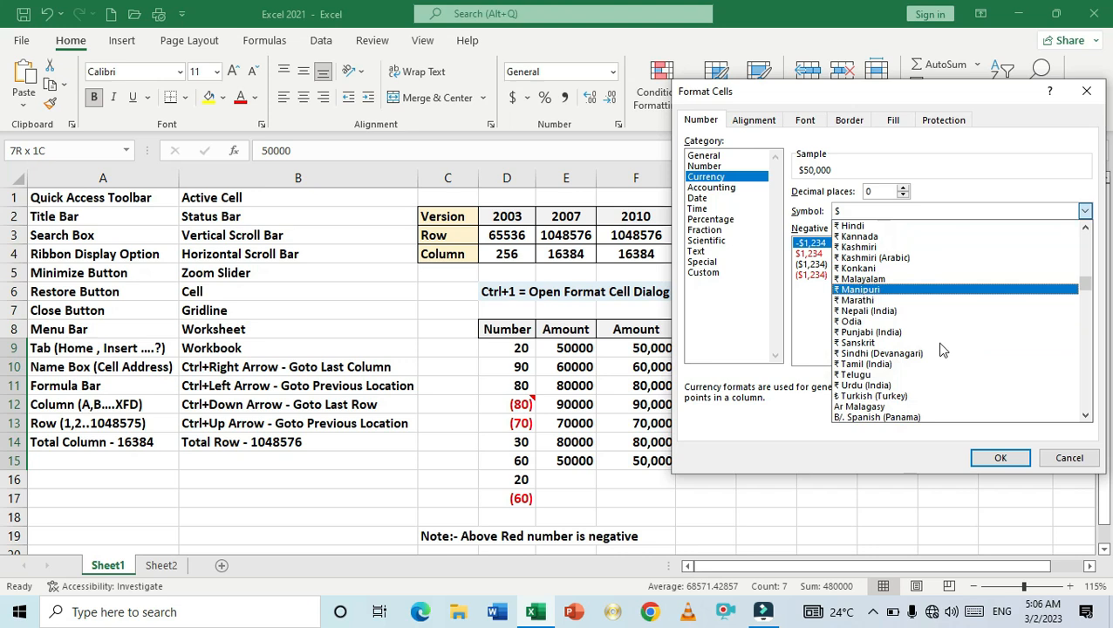
{"action": "scroll", "coordinate": [942, 349], "scroll_direction": "down", "scroll_amount": 10}
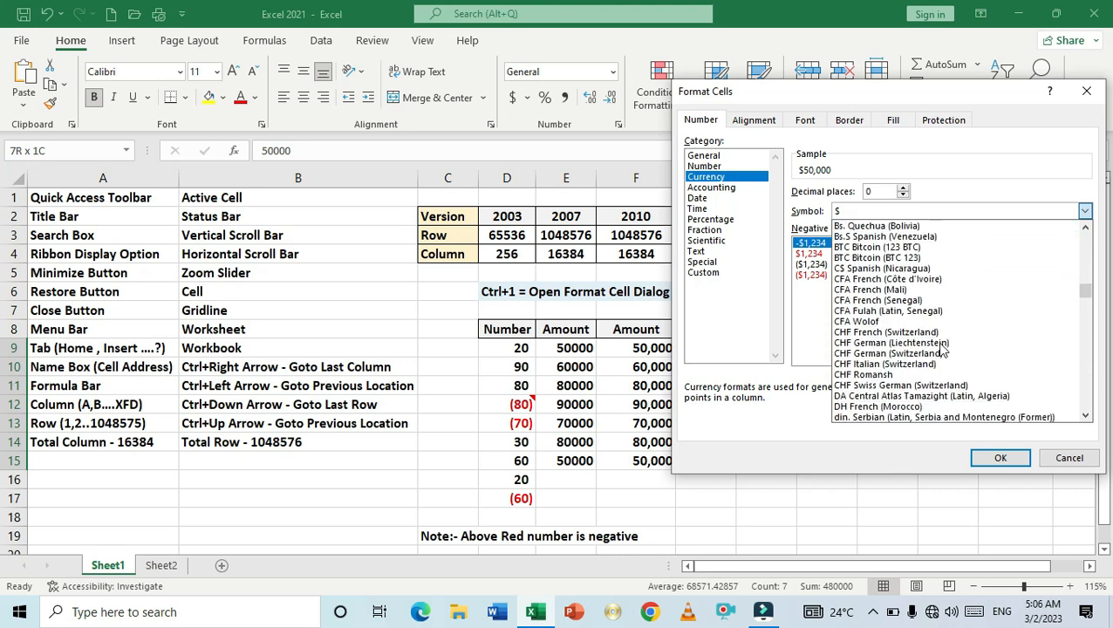
{"action": "scroll", "coordinate": [942, 349], "scroll_direction": "down", "scroll_amount": 7}
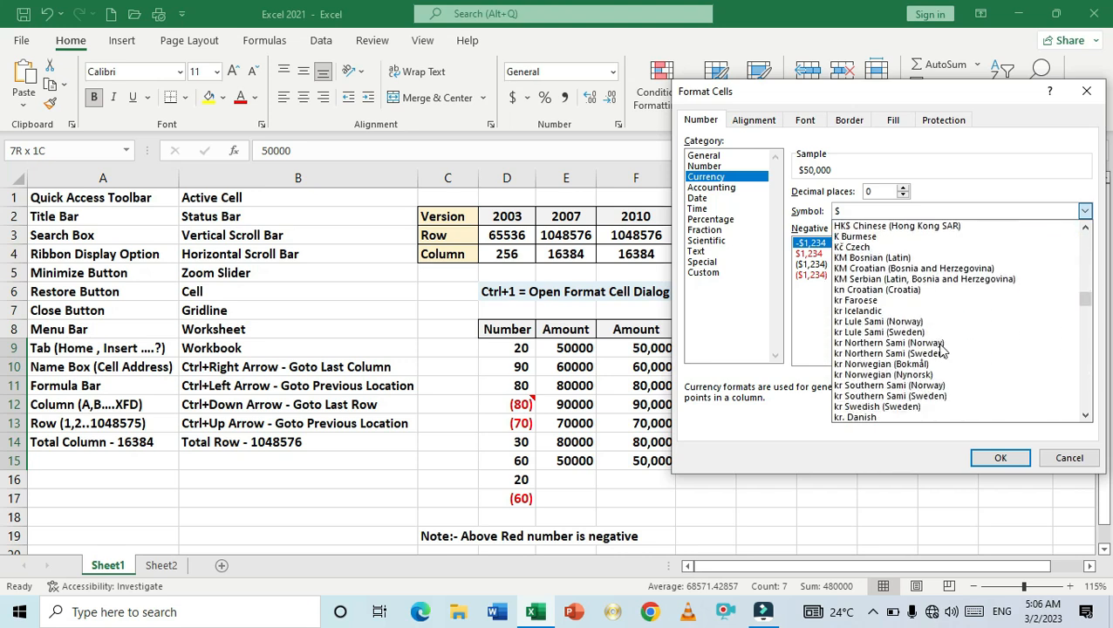
{"action": "scroll", "coordinate": [942, 351], "scroll_direction": "down", "scroll_amount": 5}
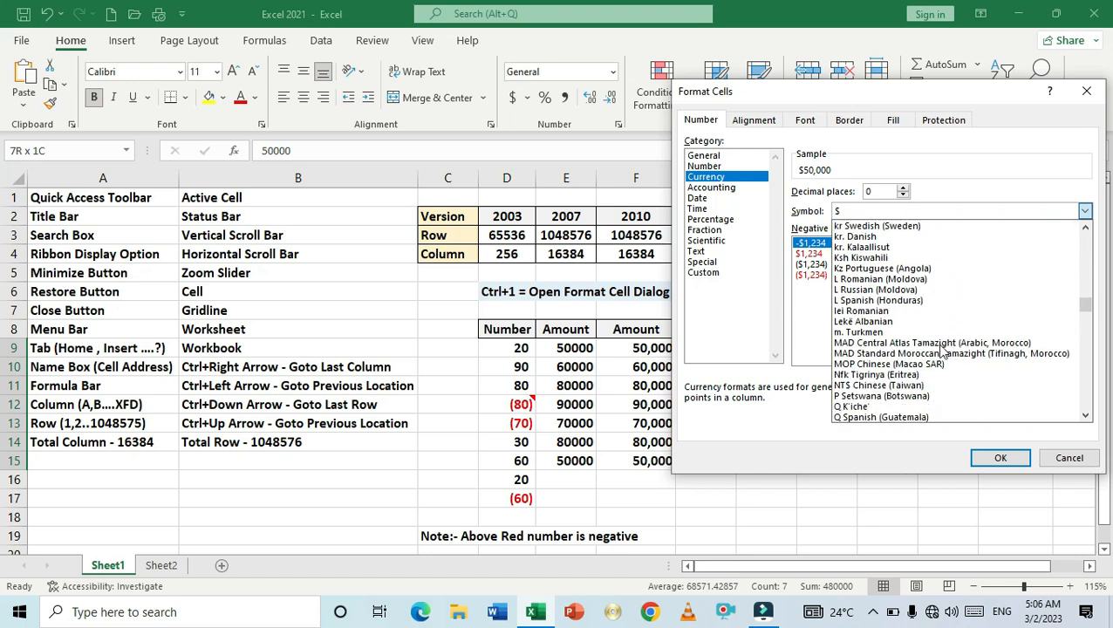
{"action": "scroll", "coordinate": [940, 352], "scroll_direction": "down", "scroll_amount": 6}
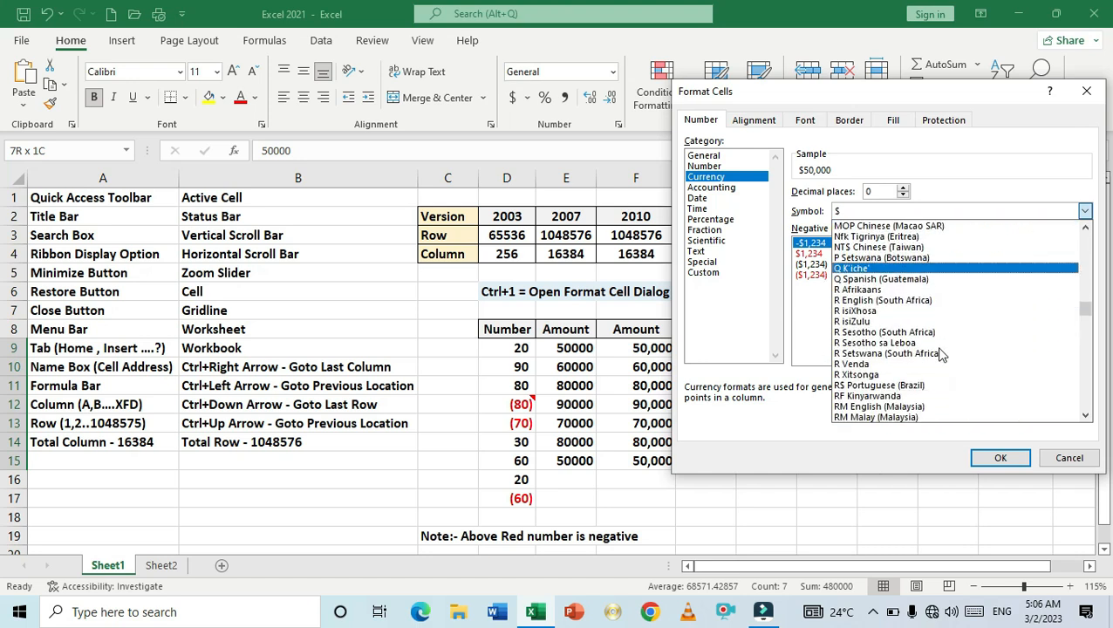
{"action": "scroll", "coordinate": [942, 358], "scroll_direction": "down", "scroll_amount": 1}
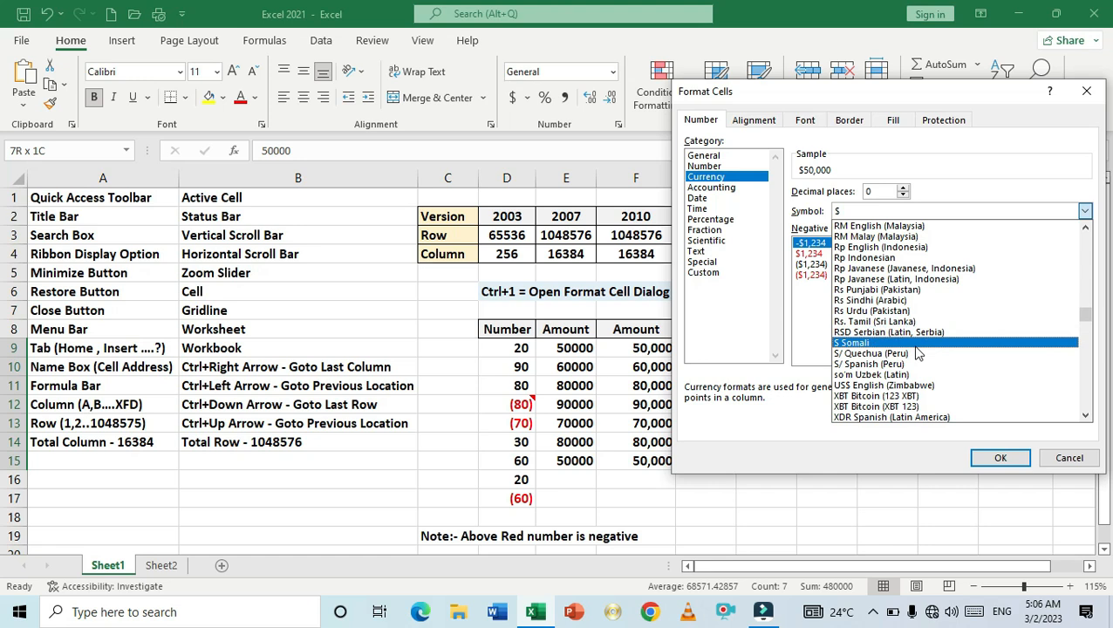
{"action": "key", "text": "i"}
{"action": "key", "text": "i"}
{"action": "key", "text": "i"}
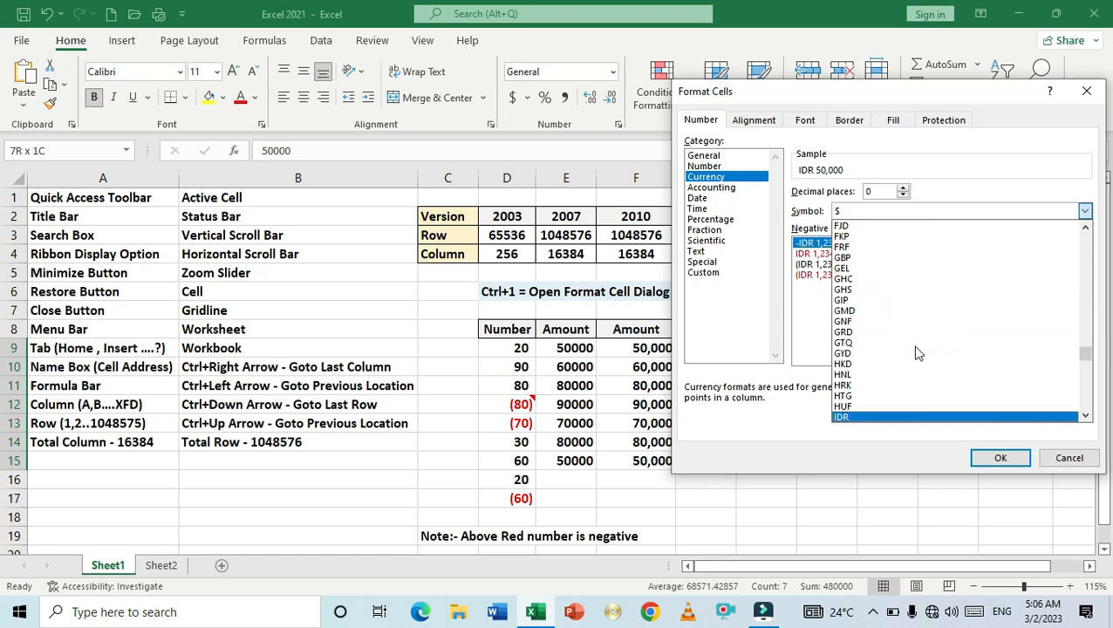
{"action": "key", "text": "i"}
{"action": "key", "text": "i"}
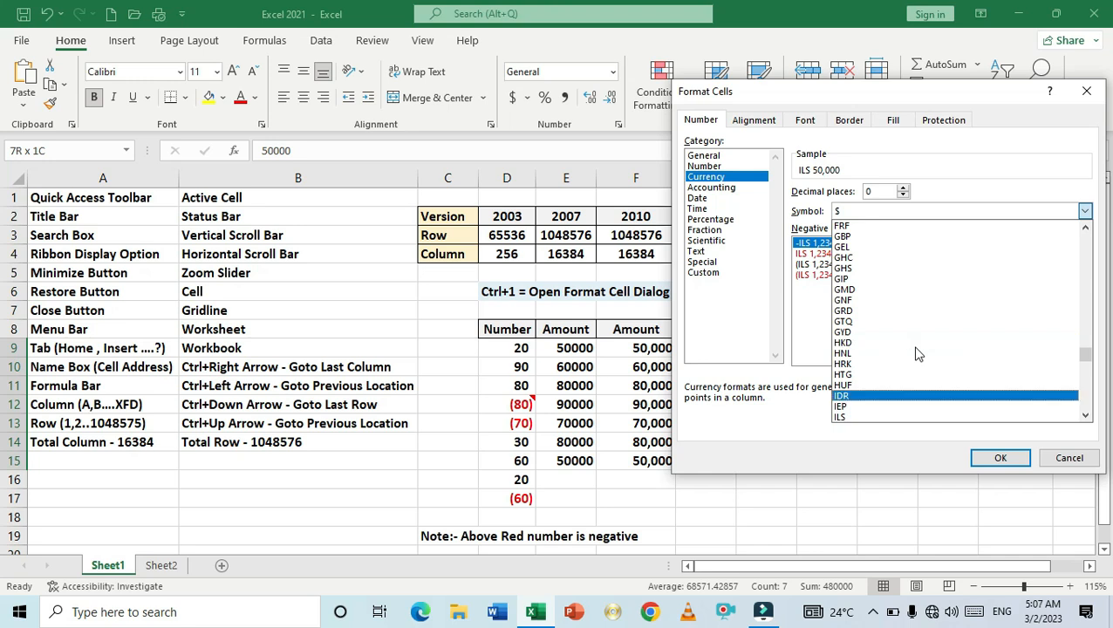
{"action": "key", "text": "i"}
{"action": "key", "text": "i"}
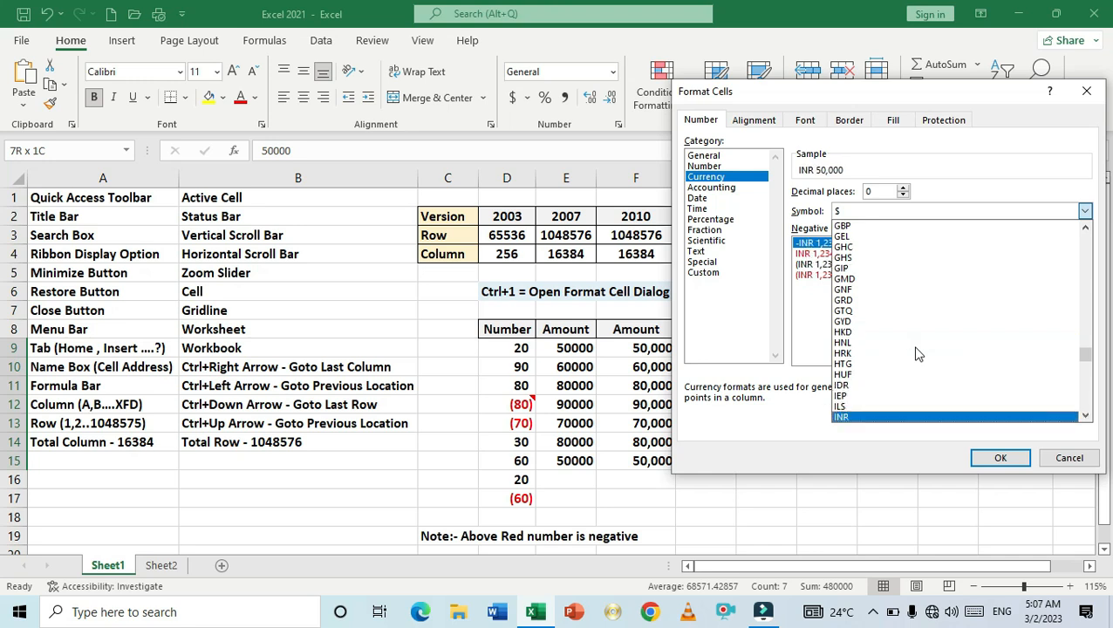
{"action": "left_click", "coordinate": [872, 419]}
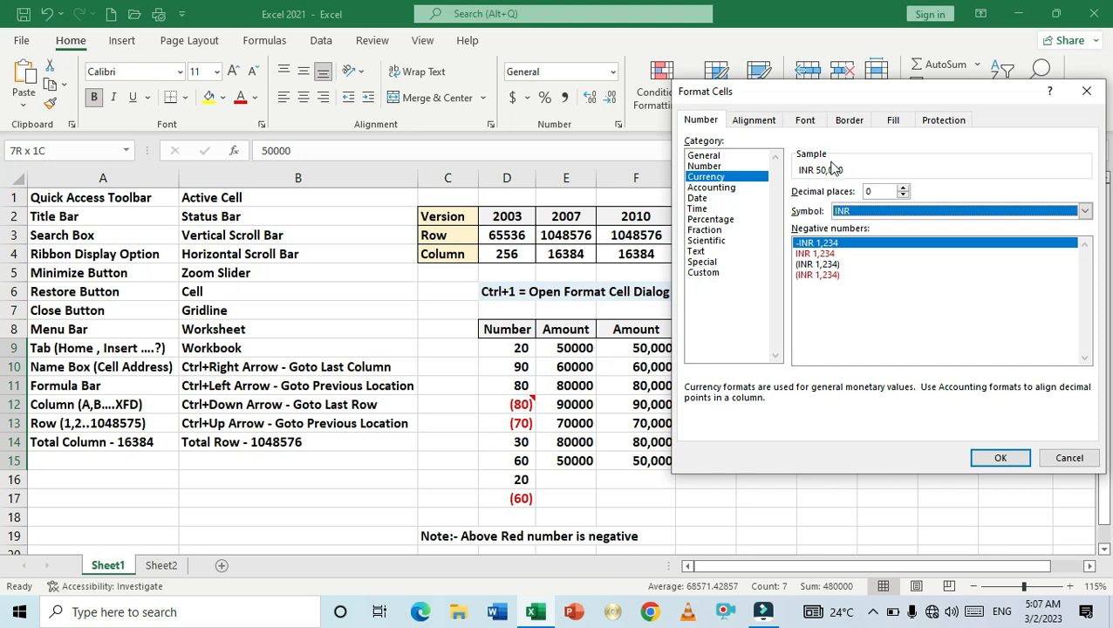
{"action": "left_click", "coordinate": [985, 456]}
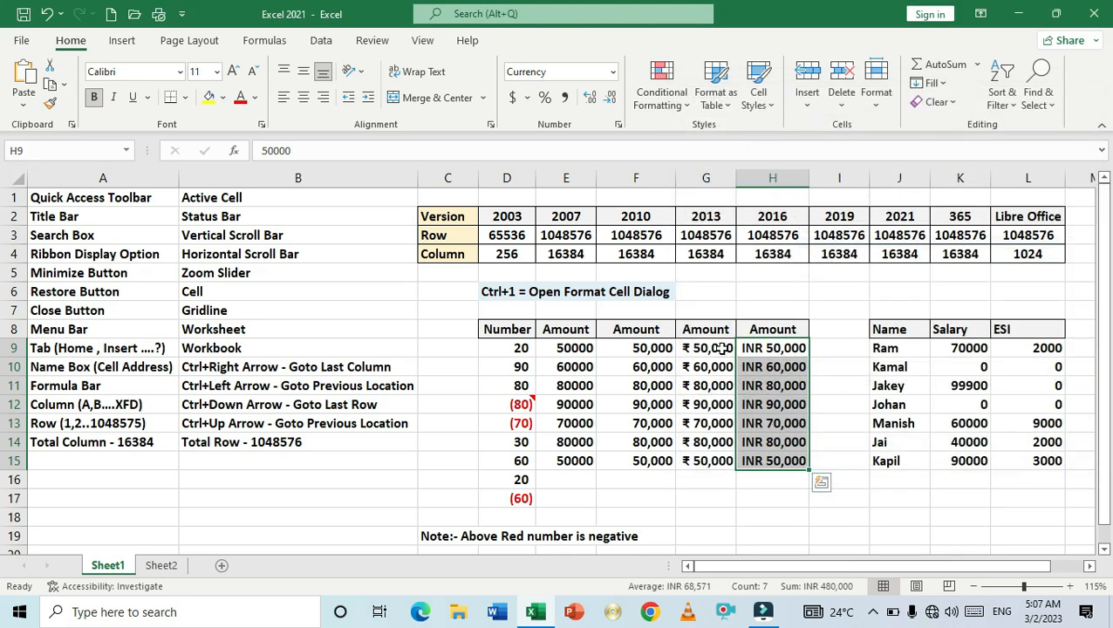
- Select cells in the amount columns and the salary table to compare their number formats
{"action": "left_click", "coordinate": [771, 382]}
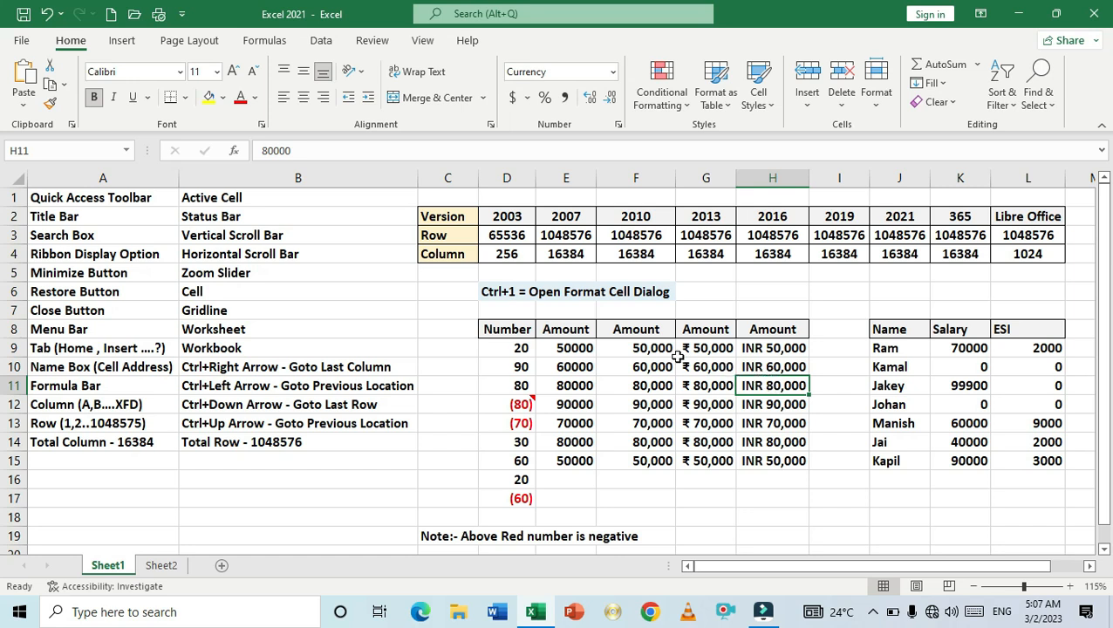
{"action": "left_click_drag", "start_coordinate": [635, 348], "coordinate": [634, 452]}
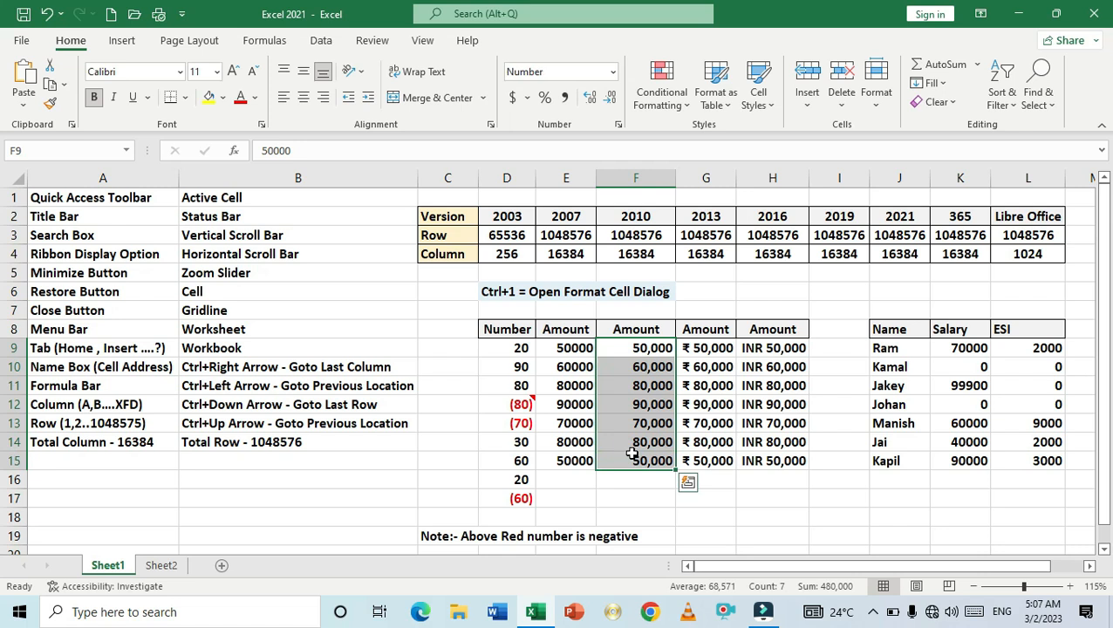
{"action": "left_click", "coordinate": [925, 385]}
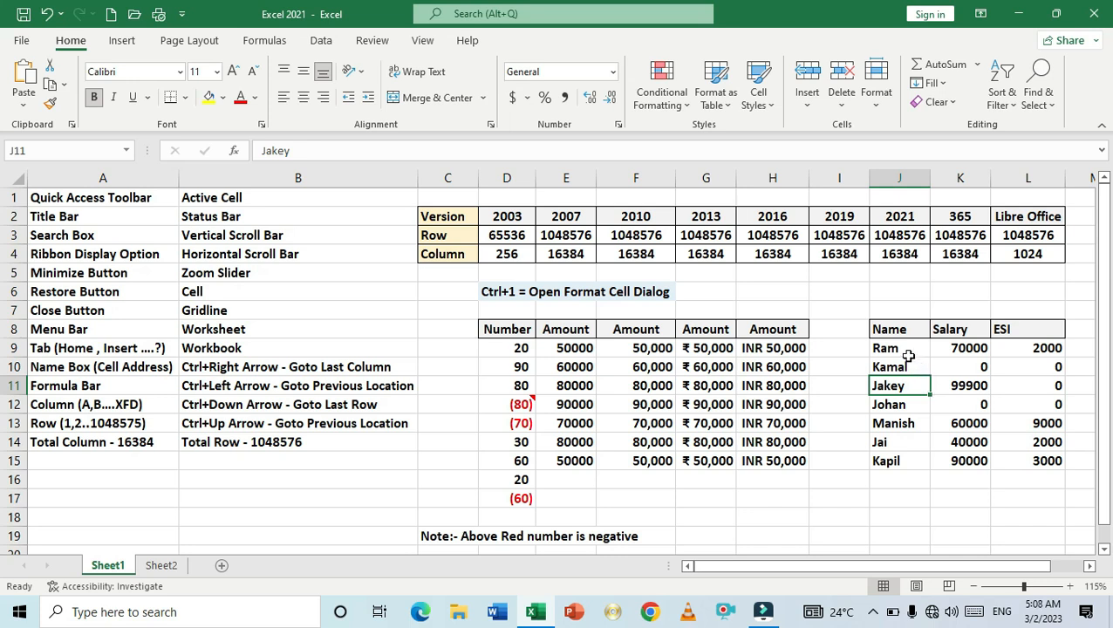
{"action": "left_click", "coordinate": [905, 350]}
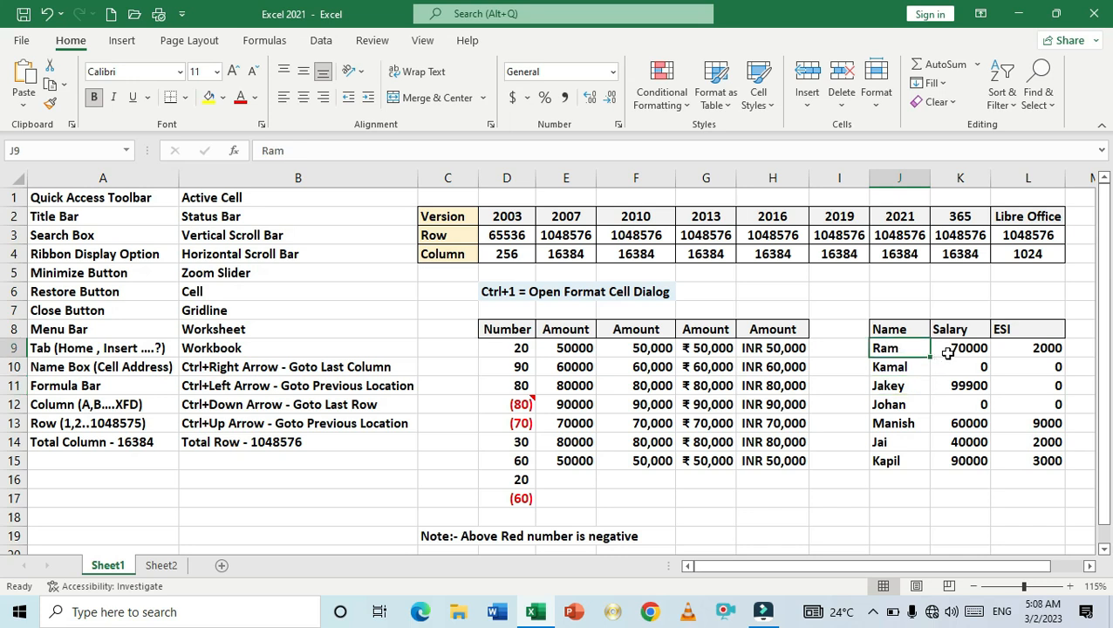
{"action": "left_click", "coordinate": [947, 353]}
{"action": "left_click", "coordinate": [950, 367]}
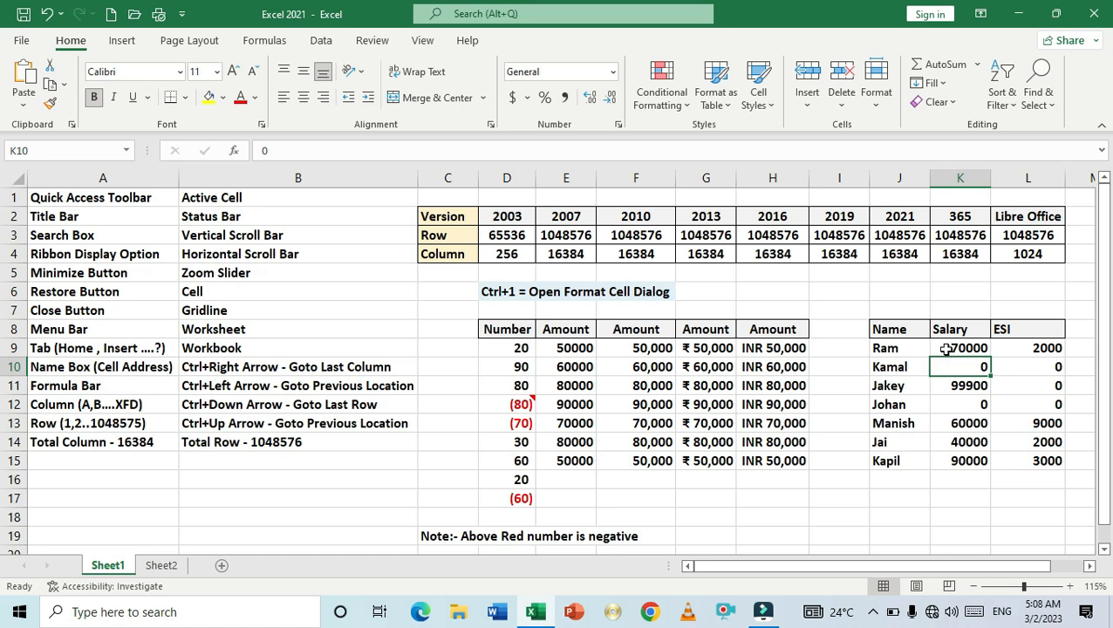
- Open the print preview, zoom in and page through both pages, then return to the sheet
{"action": "key", "text": "ctrl+p"}
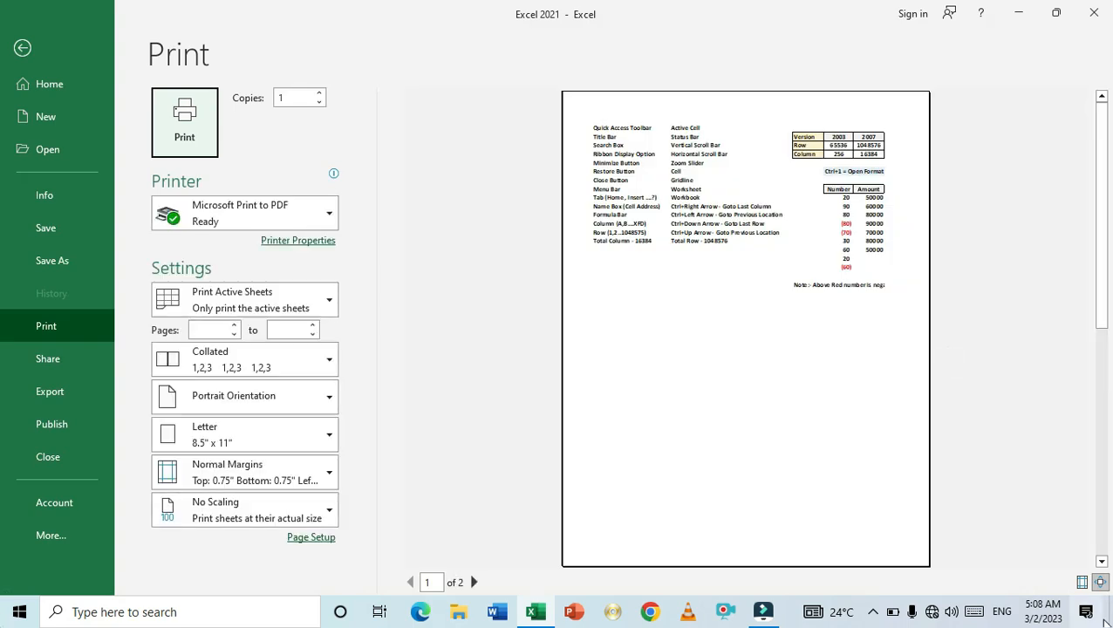
{"action": "left_click", "coordinate": [1100, 582]}
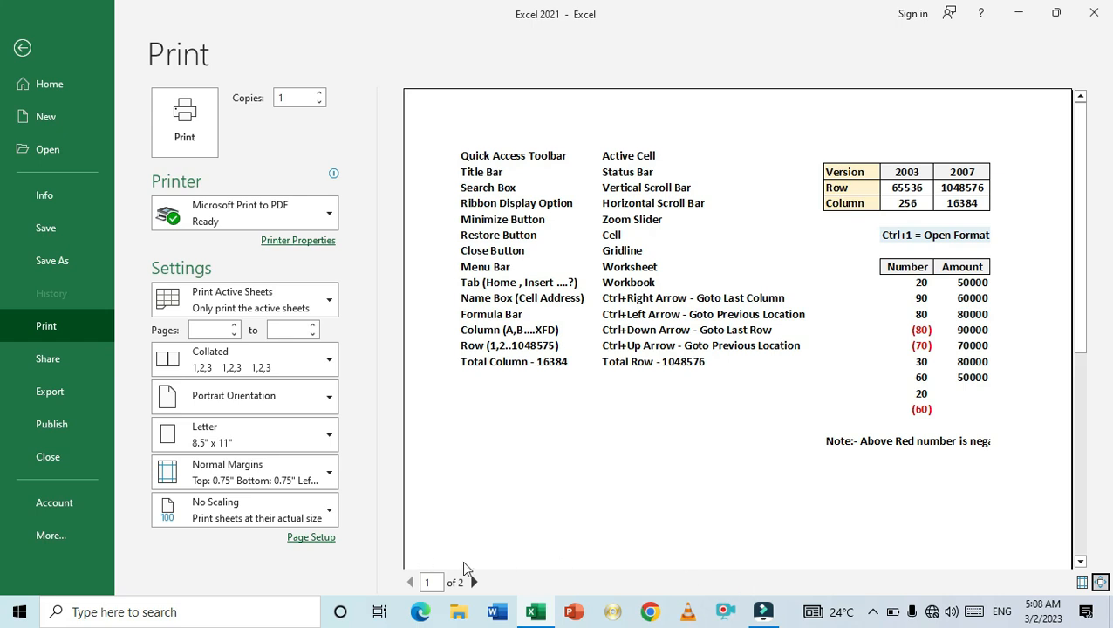
{"action": "left_click", "coordinate": [473, 582]}
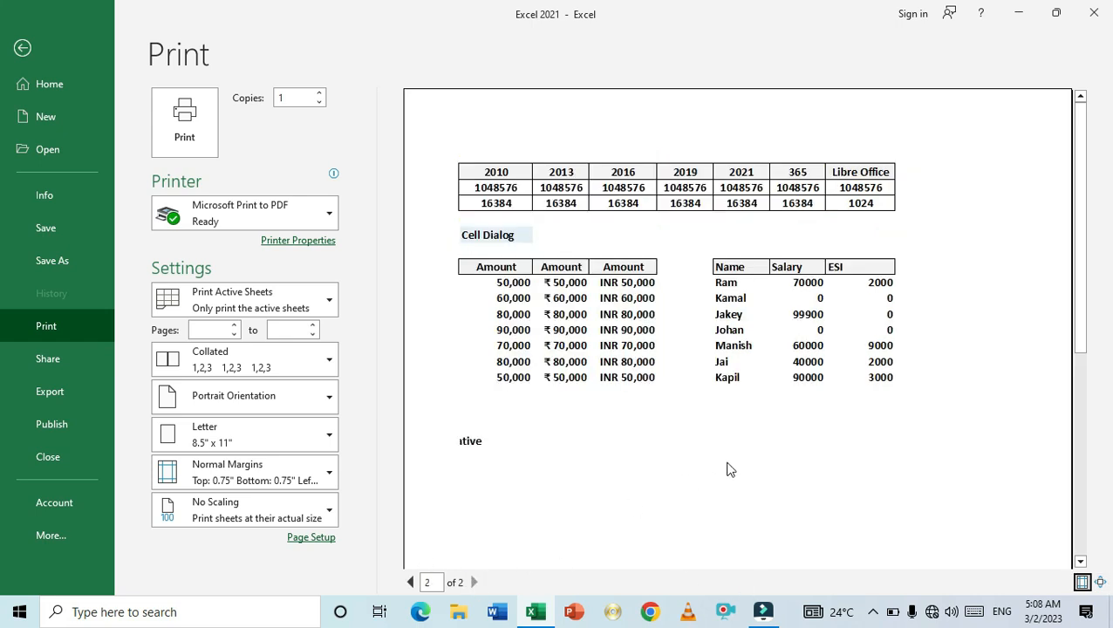
{"action": "key", "text": "Escape"}
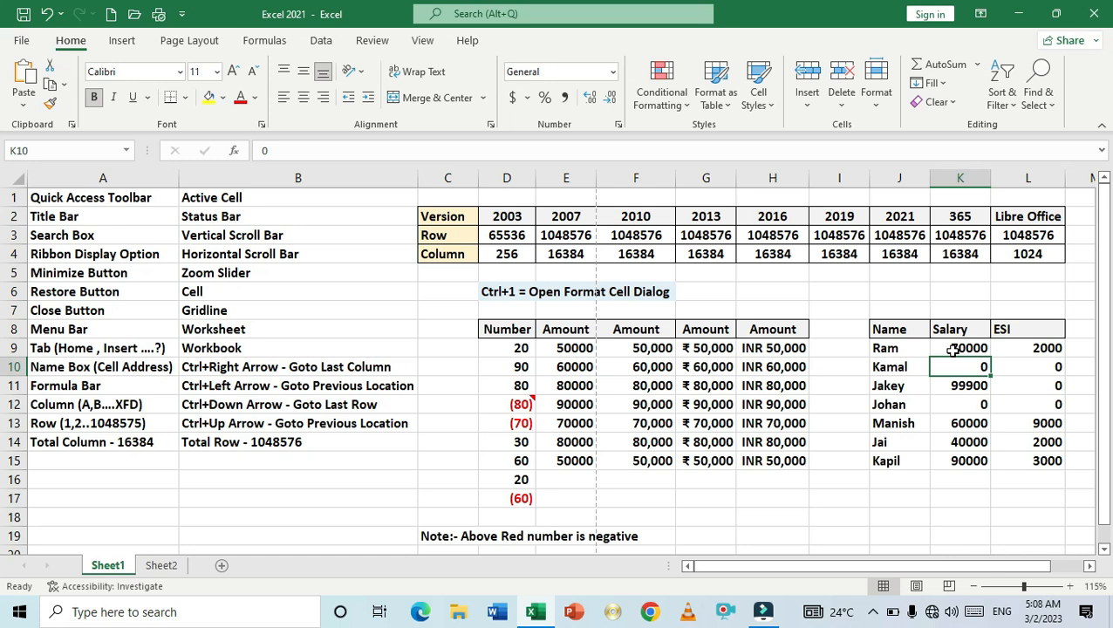
- Format the Salary and ESI values K9:L15 as Accounting with 0 decimal places and no symbol
{"action": "left_click_drag", "start_coordinate": [954, 349], "coordinate": [1011, 455]}
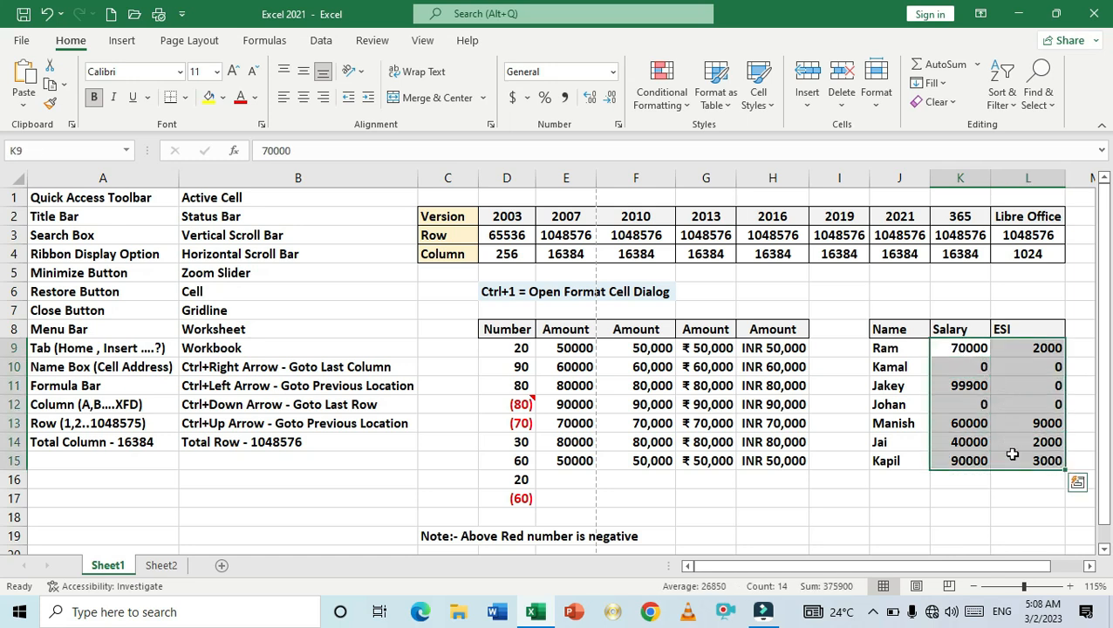
{"action": "key", "text": "ctrl+1"}
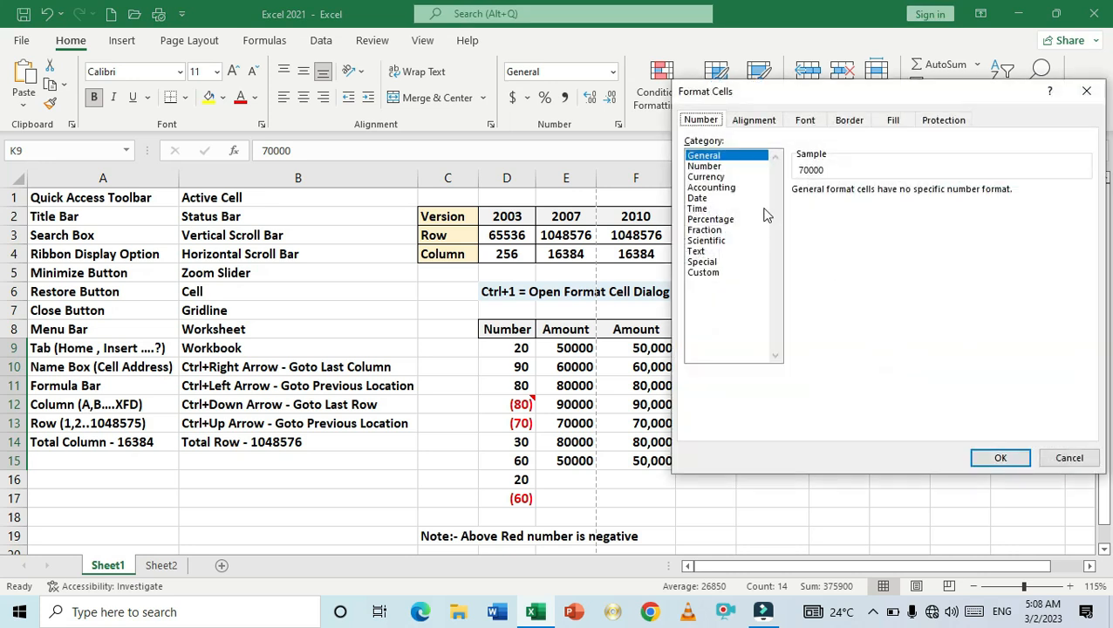
{"action": "left_click", "coordinate": [711, 188]}
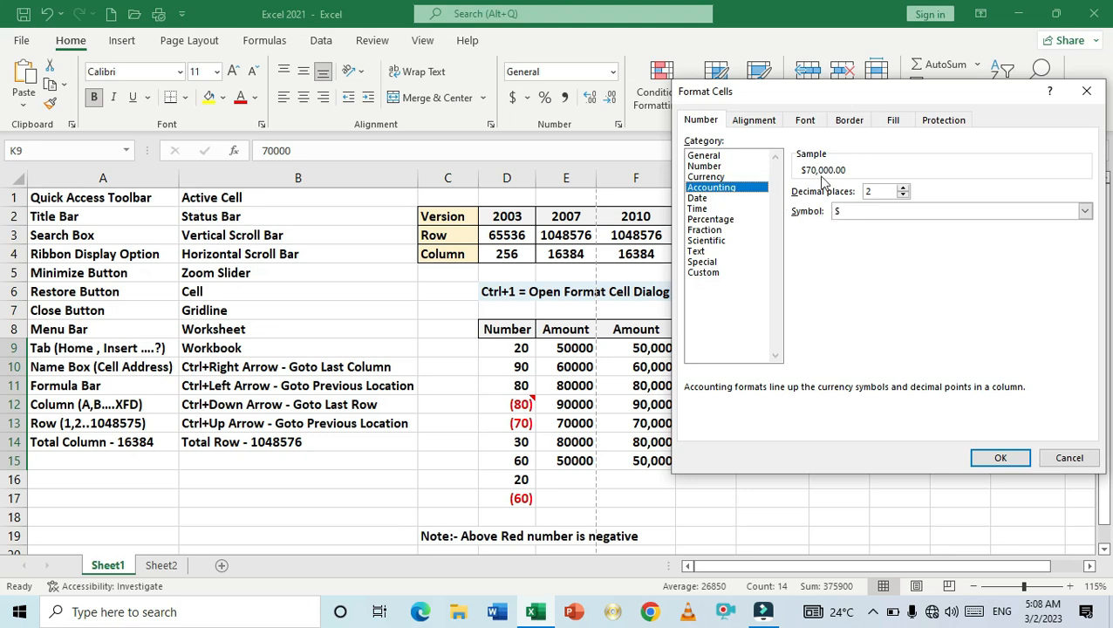
{"action": "double_click", "coordinate": [903, 196]}
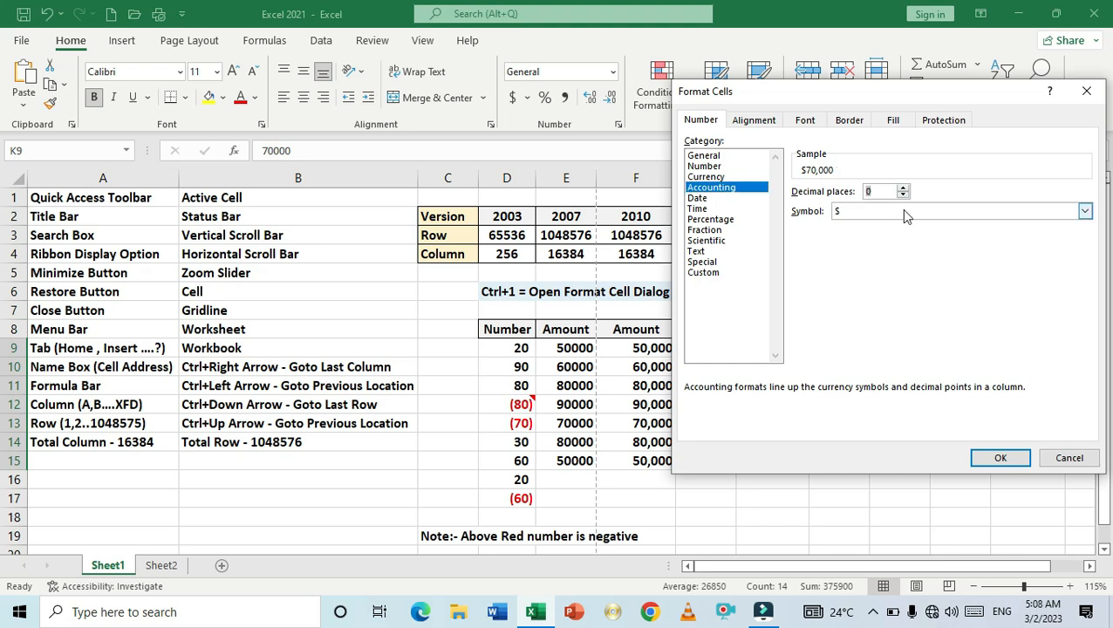
{"action": "left_click", "coordinate": [901, 210]}
{"action": "left_click", "coordinate": [889, 229]}
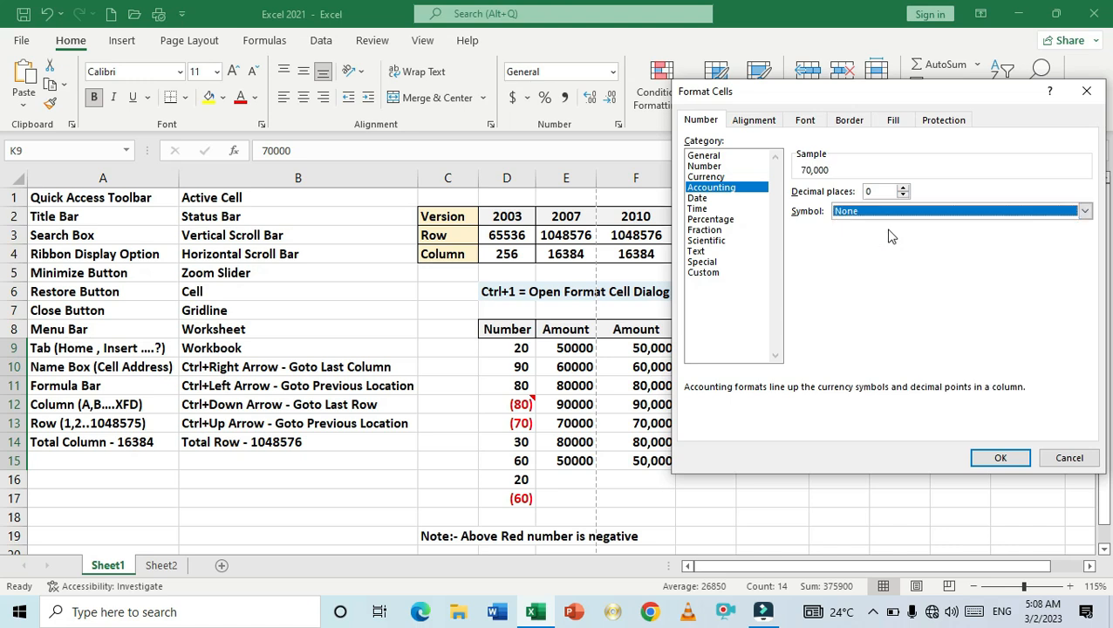
{"action": "left_click", "coordinate": [1001, 460]}
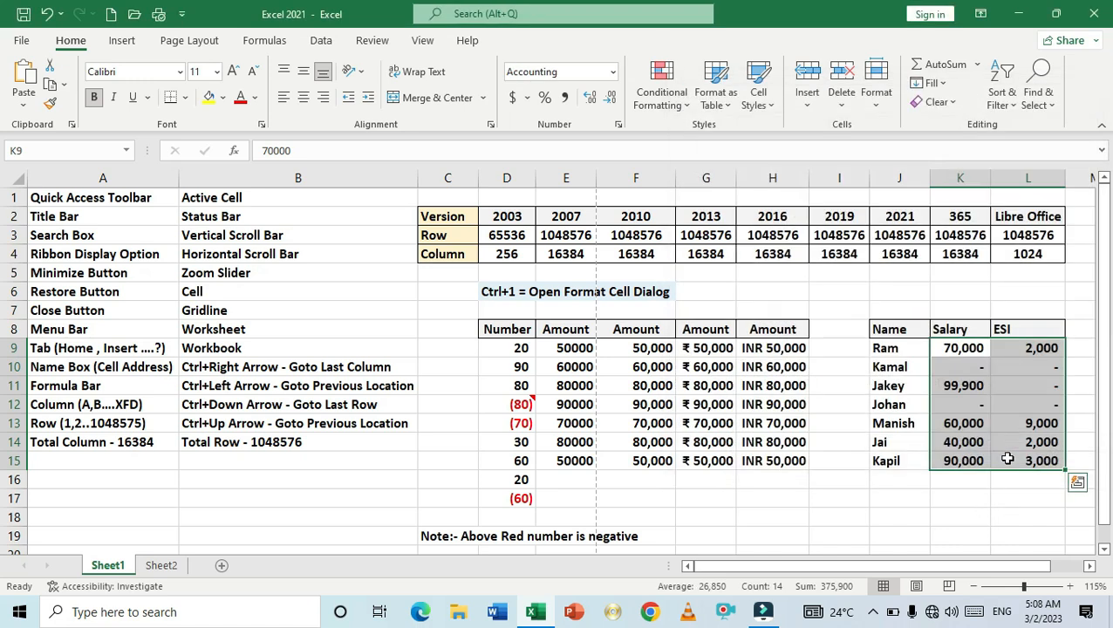
- Inspect the dash-displayed cells in the Salary and ESI columns by selecting and opening them to check their underlying values
{"action": "left_click", "coordinate": [1007, 426]}
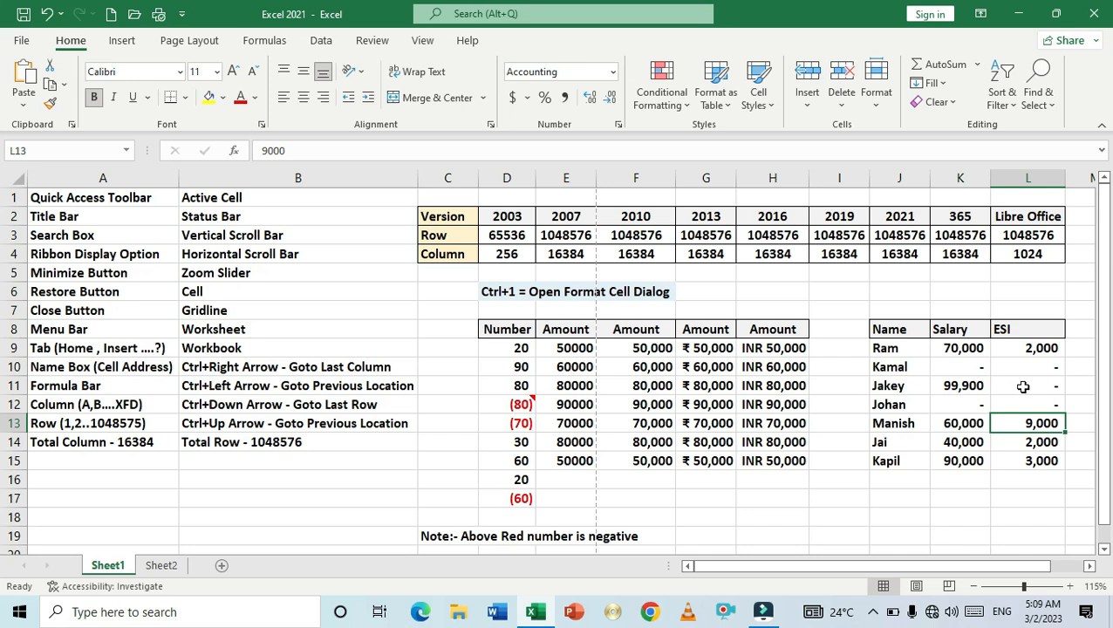
{"action": "left_click", "coordinate": [1023, 386]}
{"action": "double_click", "coordinate": [1025, 385]}
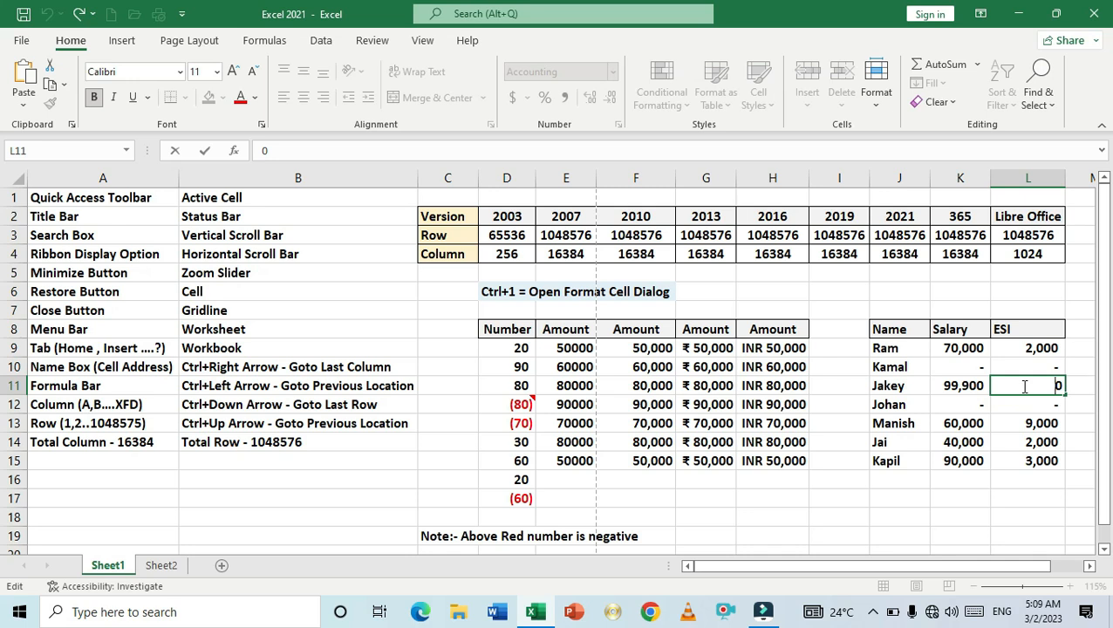
{"action": "key", "text": "Return"}
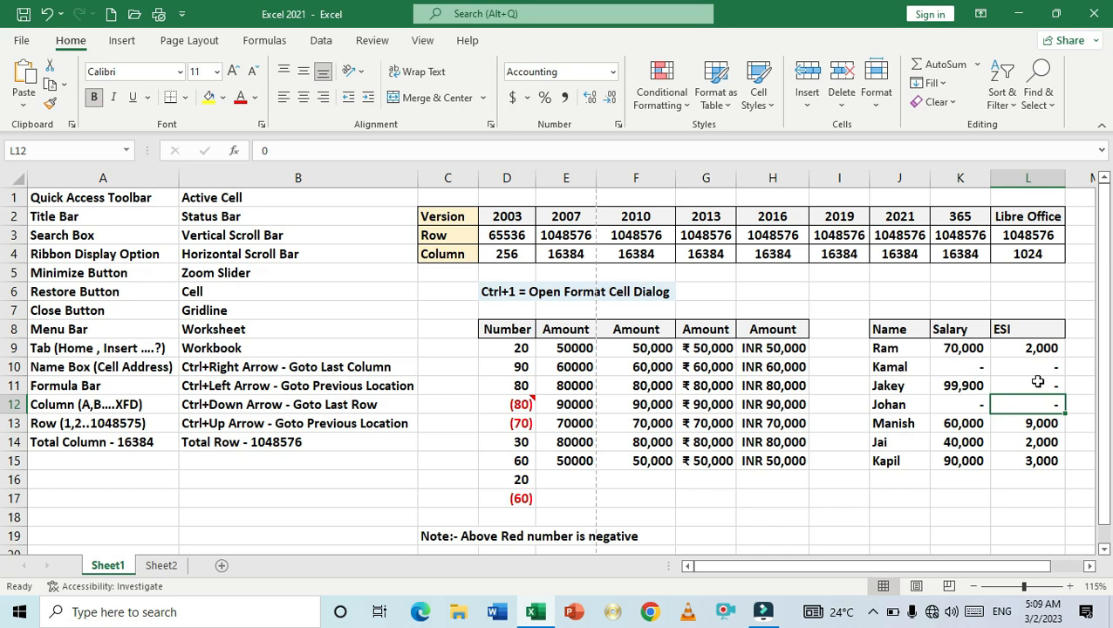
{"action": "left_click", "coordinate": [1037, 381]}
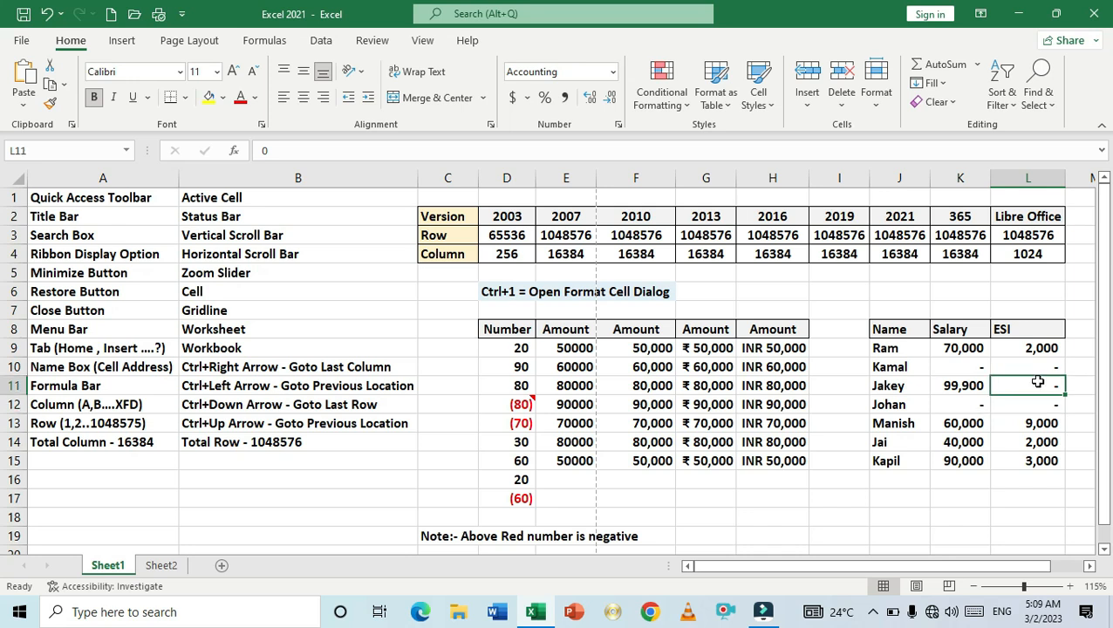
{"action": "left_click_drag", "start_coordinate": [953, 369], "coordinate": [1053, 459]}
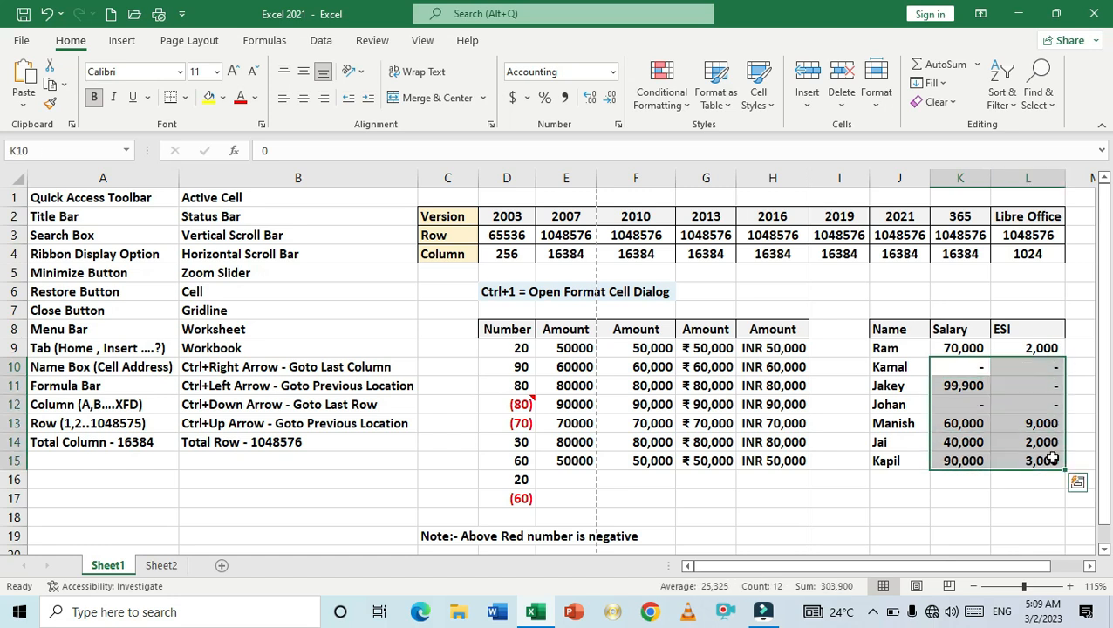
{"action": "left_click", "coordinate": [1021, 385]}
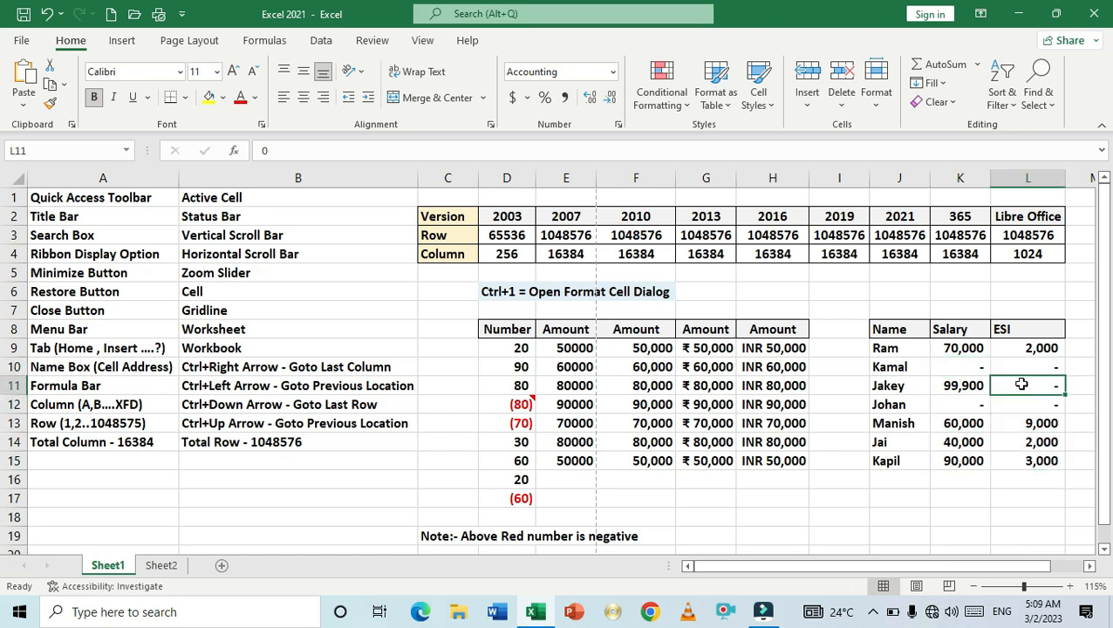
{"action": "left_click", "coordinate": [1024, 369]}
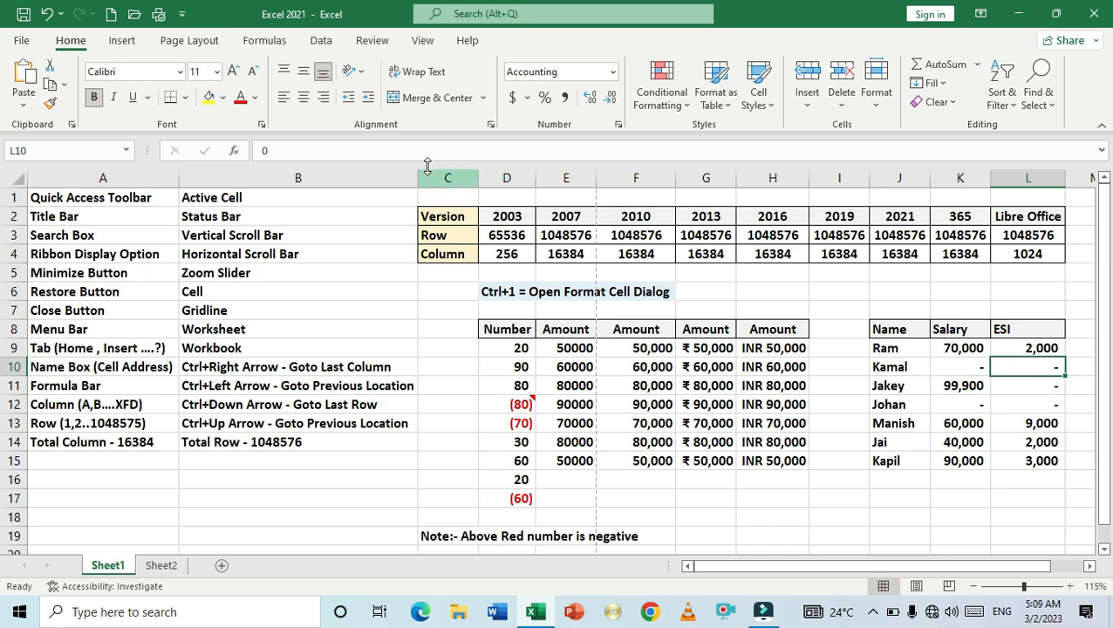
{"action": "left_click", "coordinate": [957, 370]}
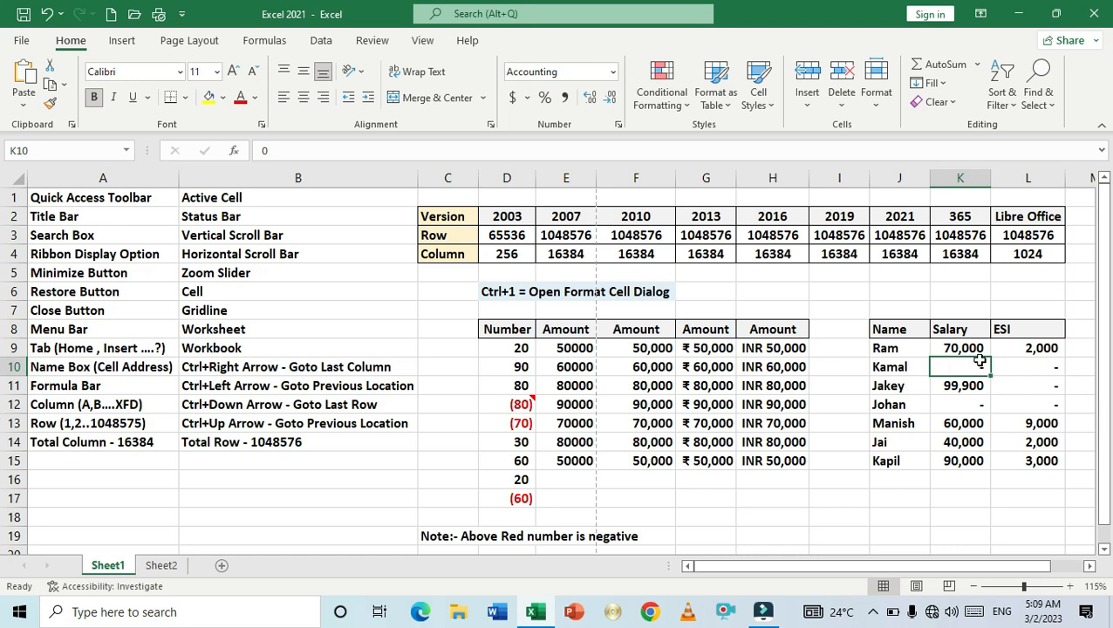
- Apply the General number format to the amounts in F9:H15 and undo the change
{"action": "left_click_drag", "start_coordinate": [639, 356], "coordinate": [771, 453]}
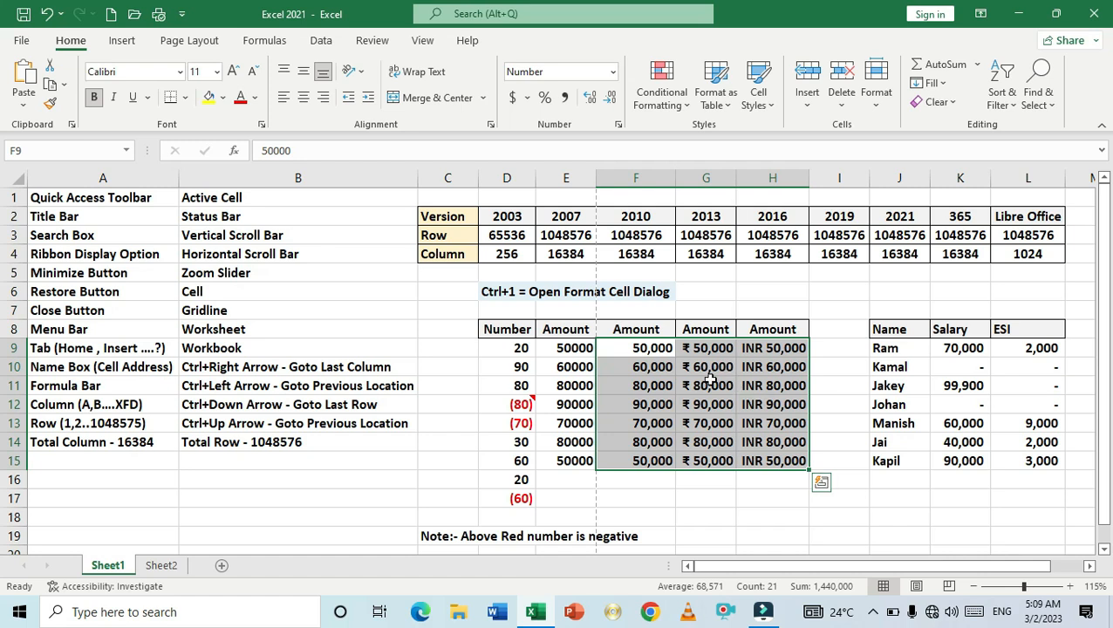
{"action": "key", "text": "ctrl+1"}
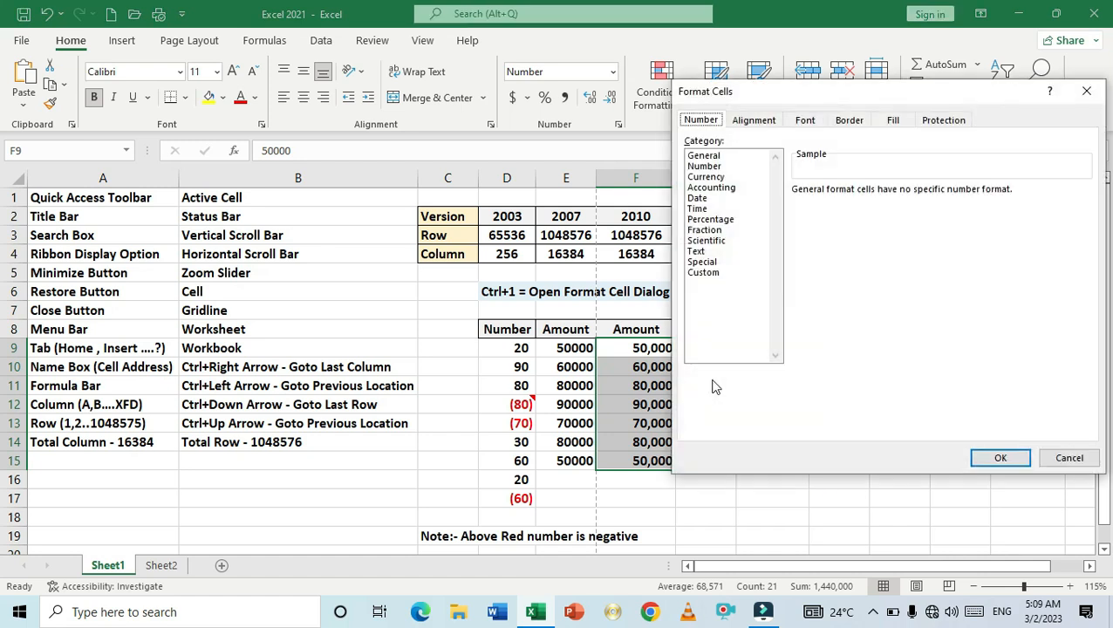
{"action": "left_click", "coordinate": [712, 157]}
{"action": "left_click", "coordinate": [1000, 458]}
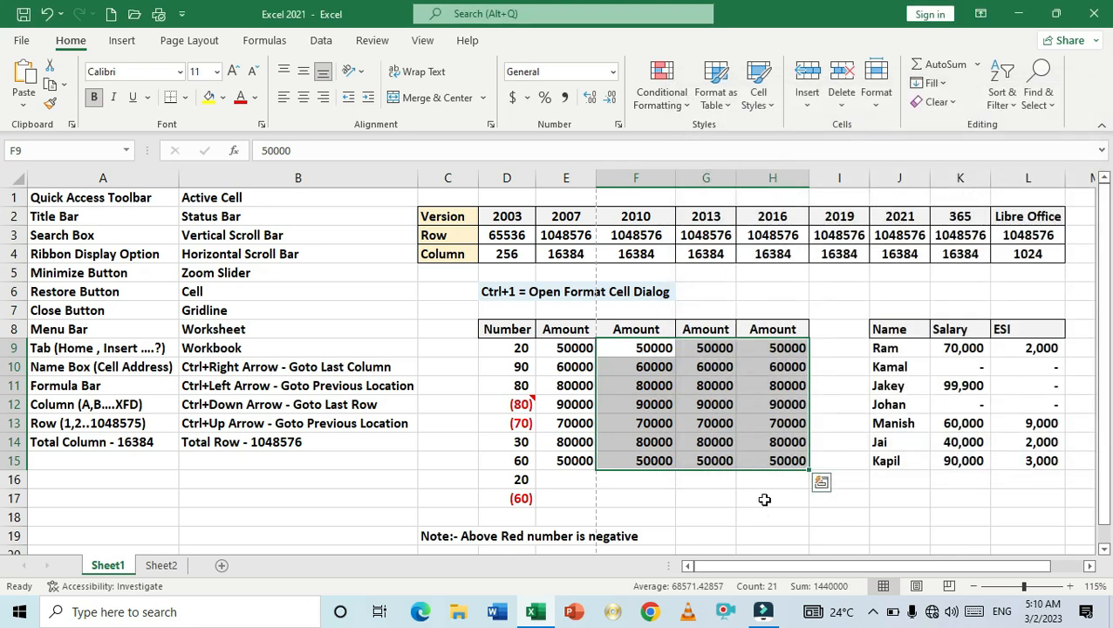
{"action": "left_click", "coordinate": [764, 499]}
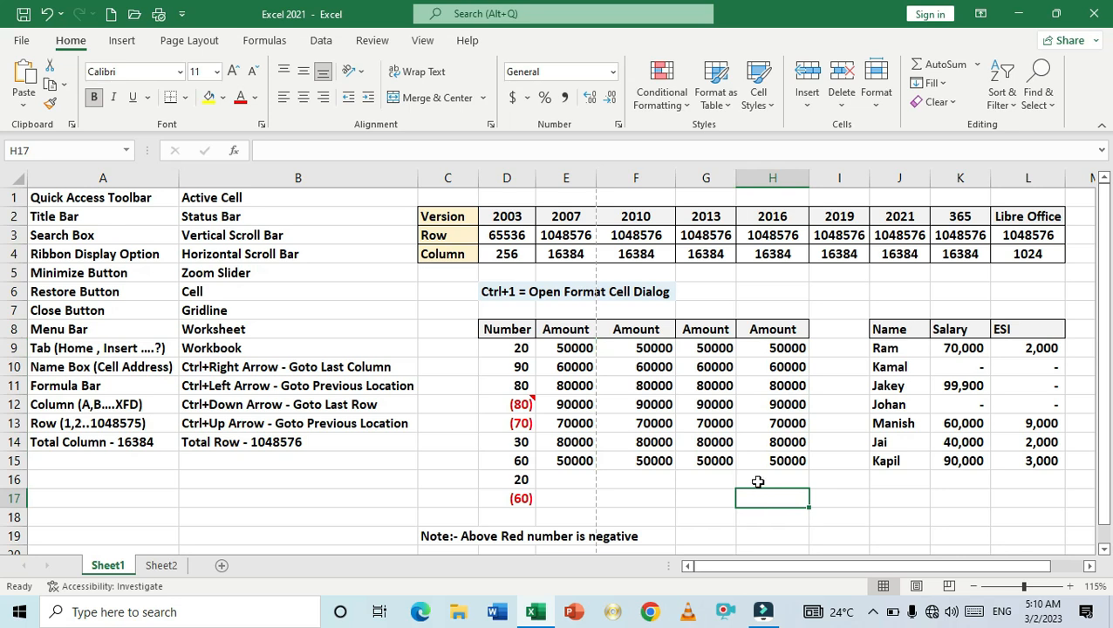
{"action": "key", "text": "ctrl+z"}
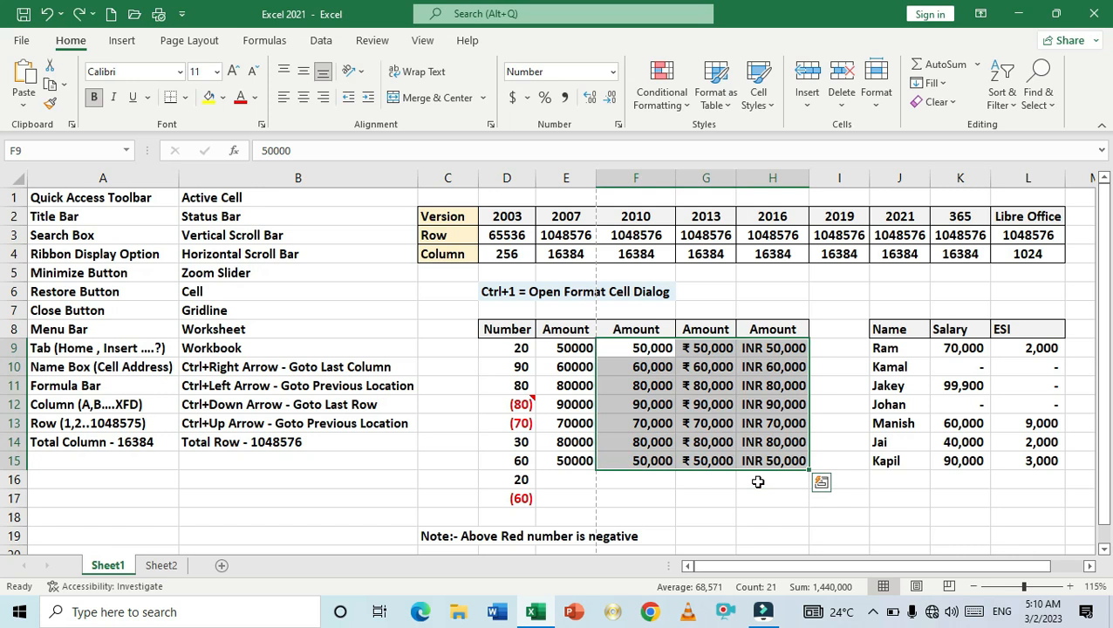
- Select the negative and positive numbers in column D and an ESI cell to compare their formats
{"action": "left_click", "coordinate": [760, 496]}
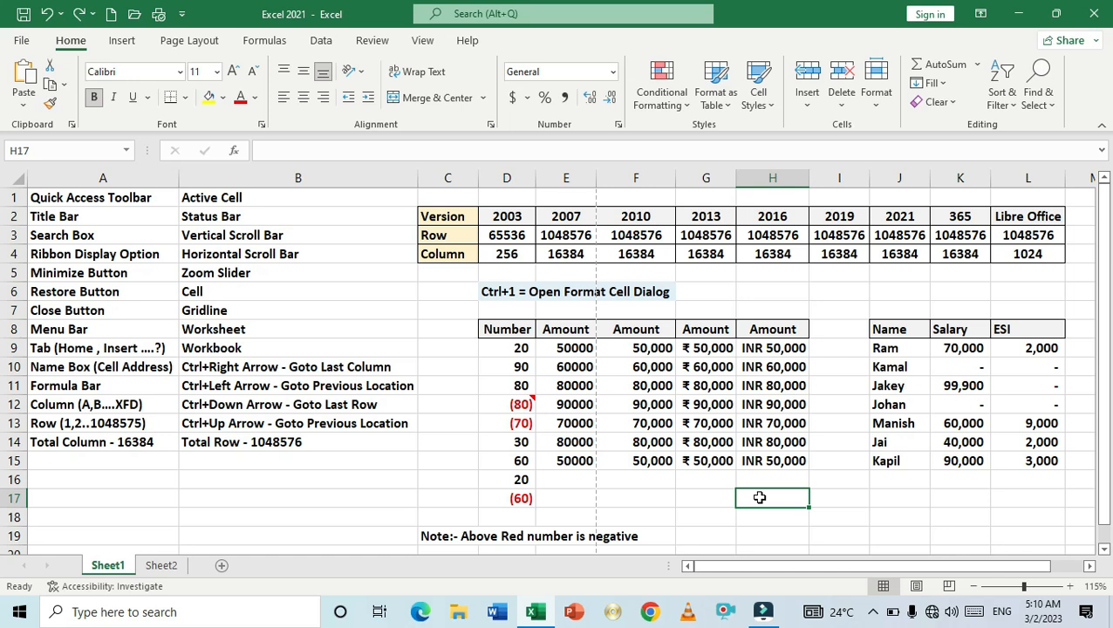
{"action": "left_click", "coordinate": [511, 422]}
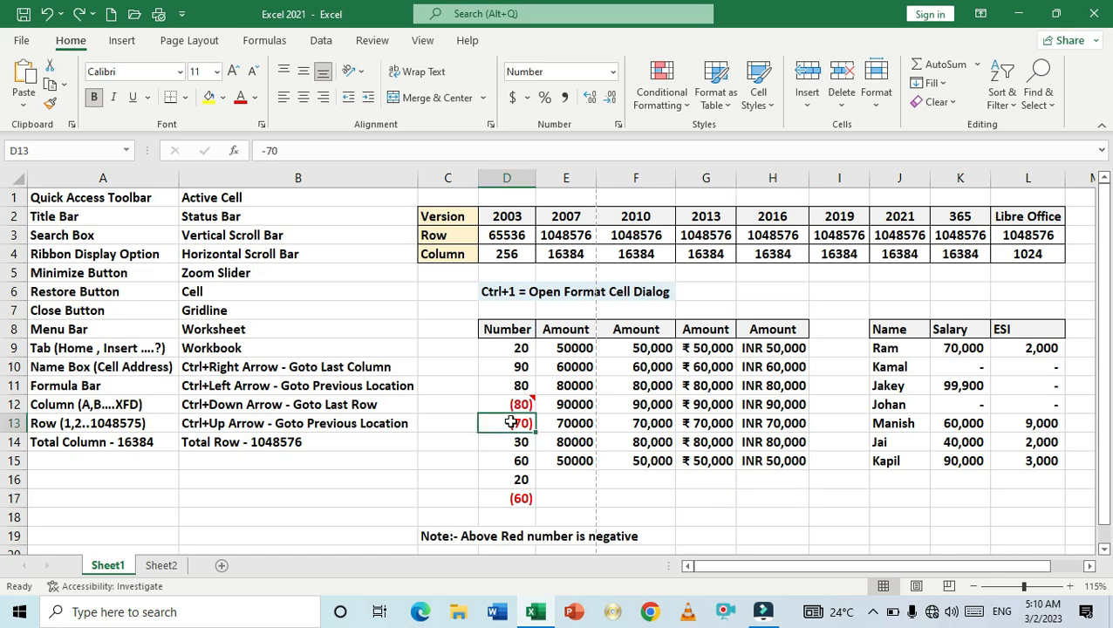
{"action": "left_click", "coordinate": [520, 497]}
{"action": "left_click", "coordinate": [519, 479]}
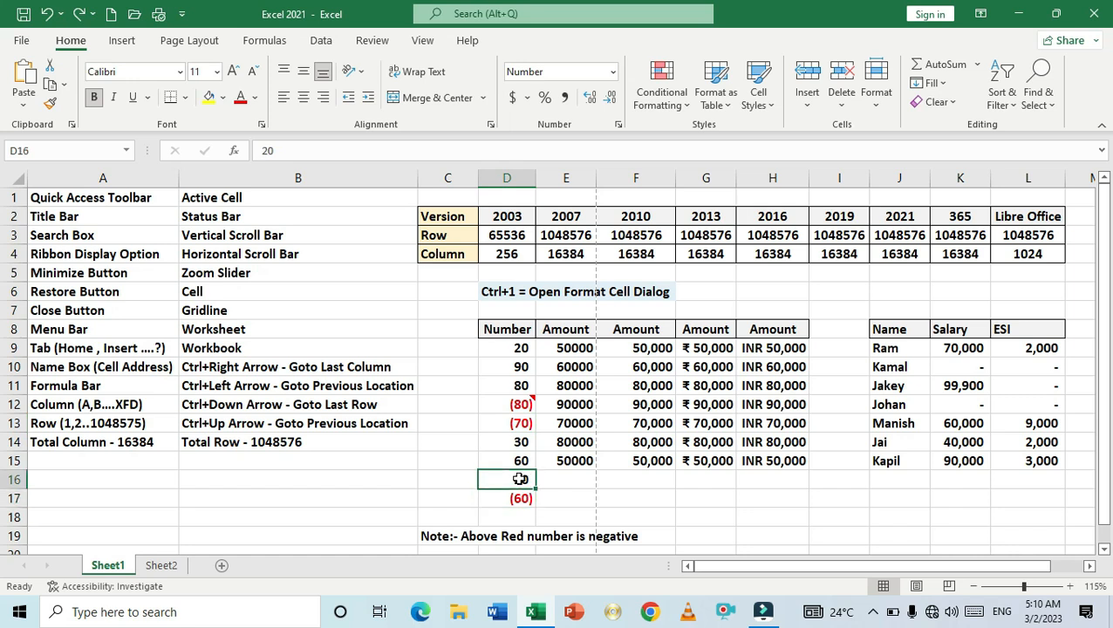
{"action": "left_click_drag", "start_coordinate": [519, 478], "coordinate": [519, 493]}
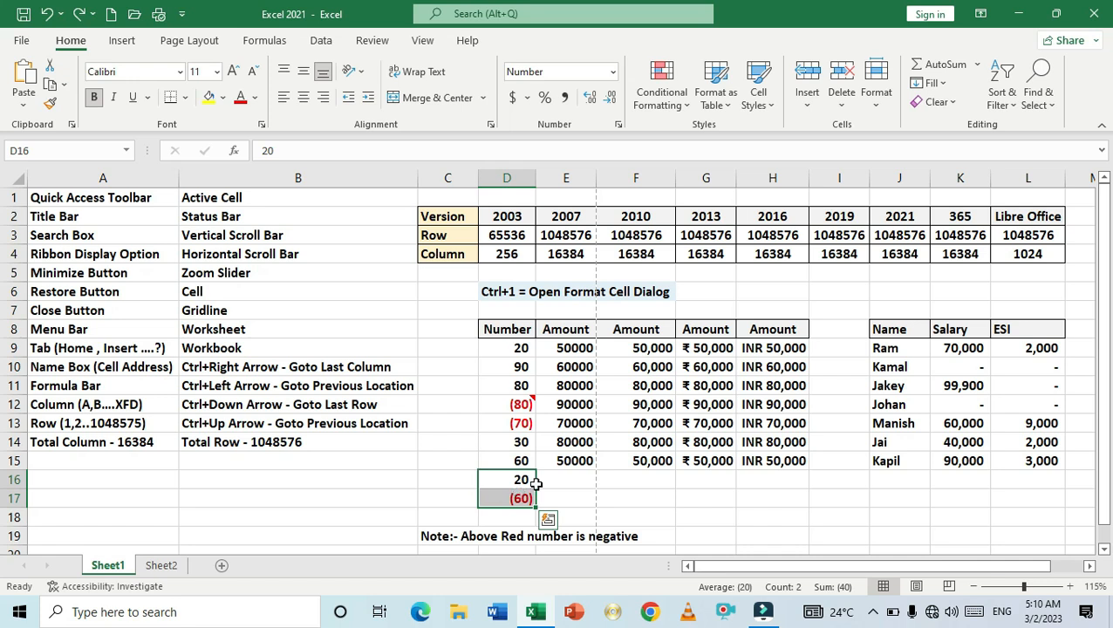
{"action": "left_click", "coordinate": [1015, 409]}
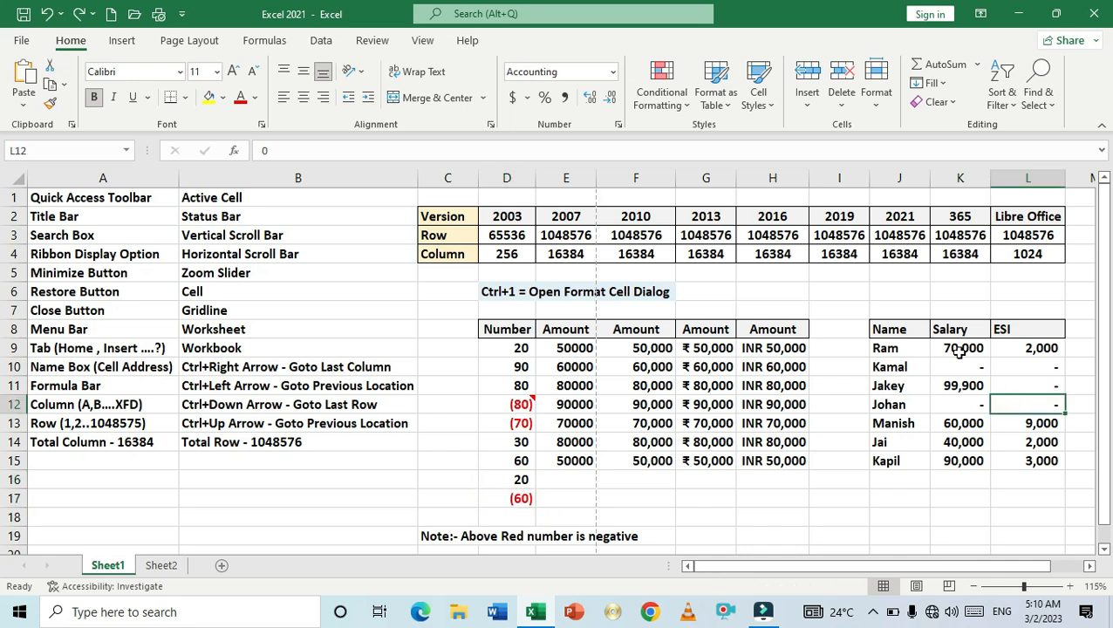
{"action": "left_click", "coordinate": [881, 496]}
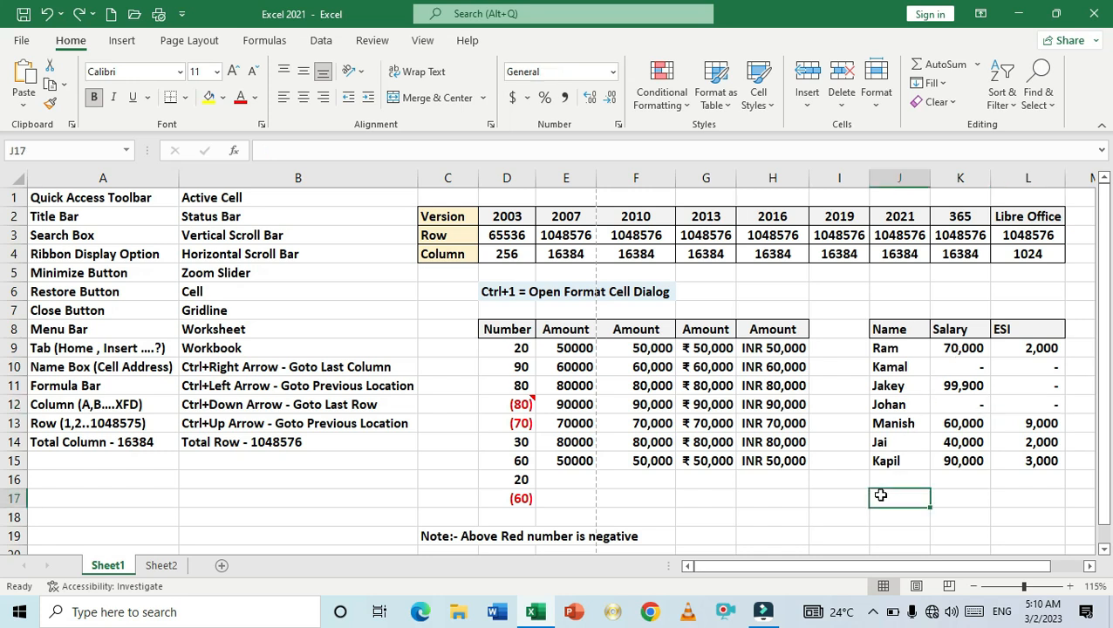